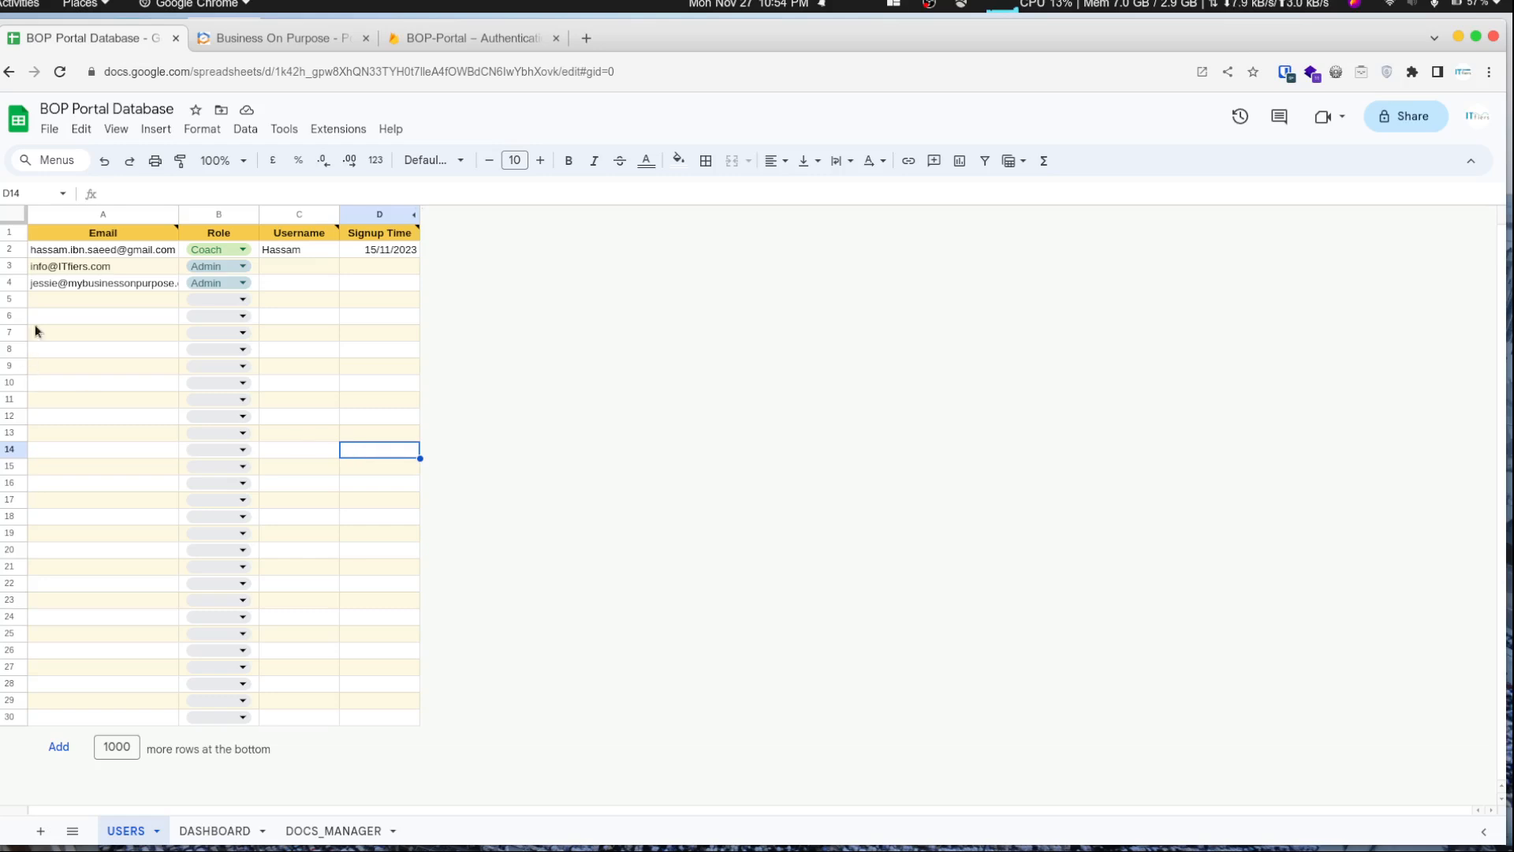
- Delete row 3 from the USERS sheet
click(15, 268)
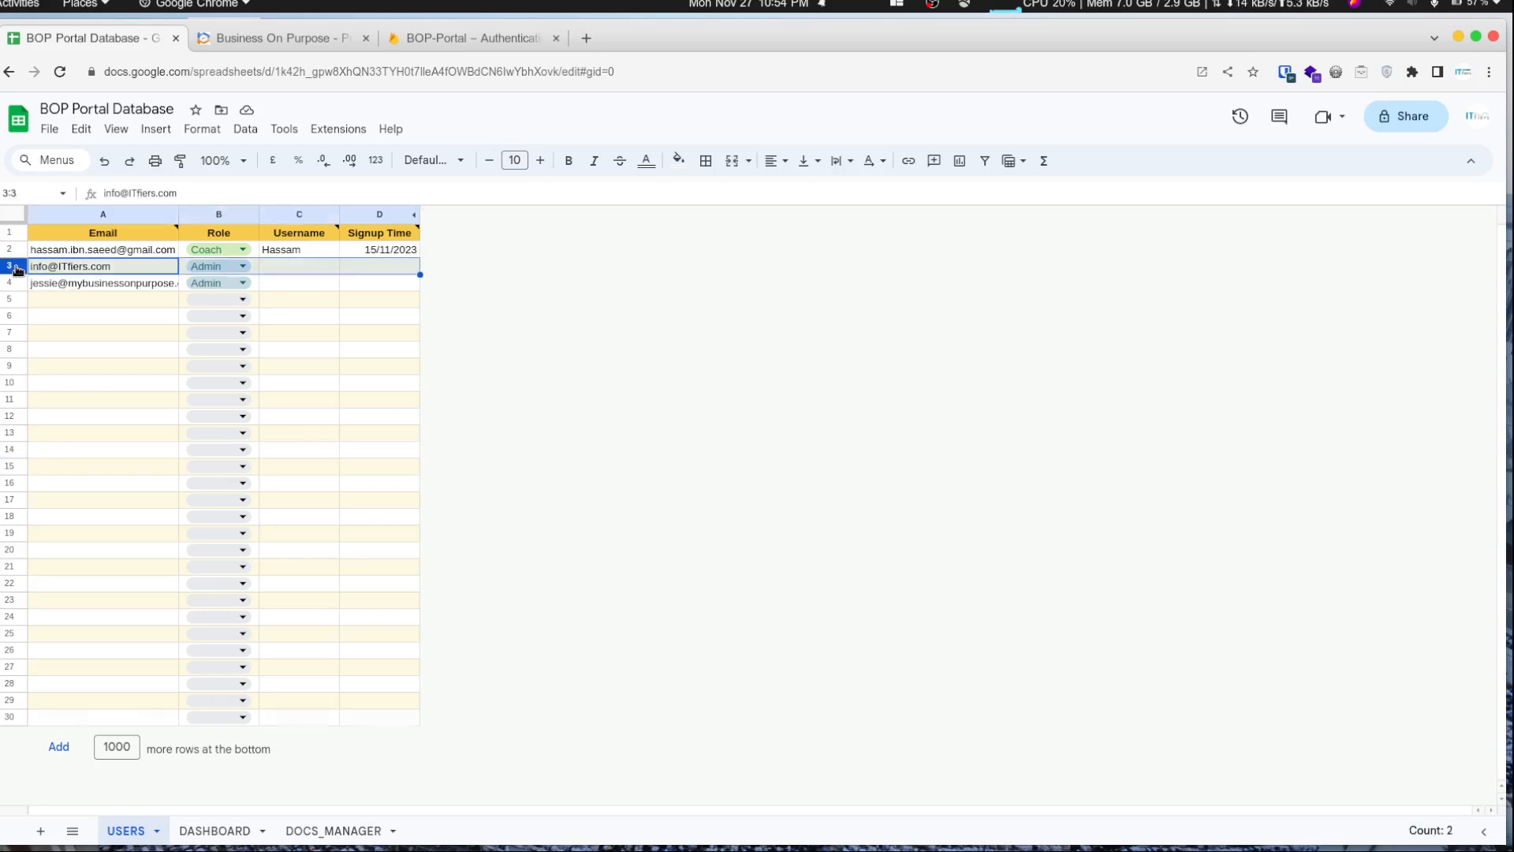
key(ctrl+alt+minus)
key(Down)
key(Right)
key(Left)
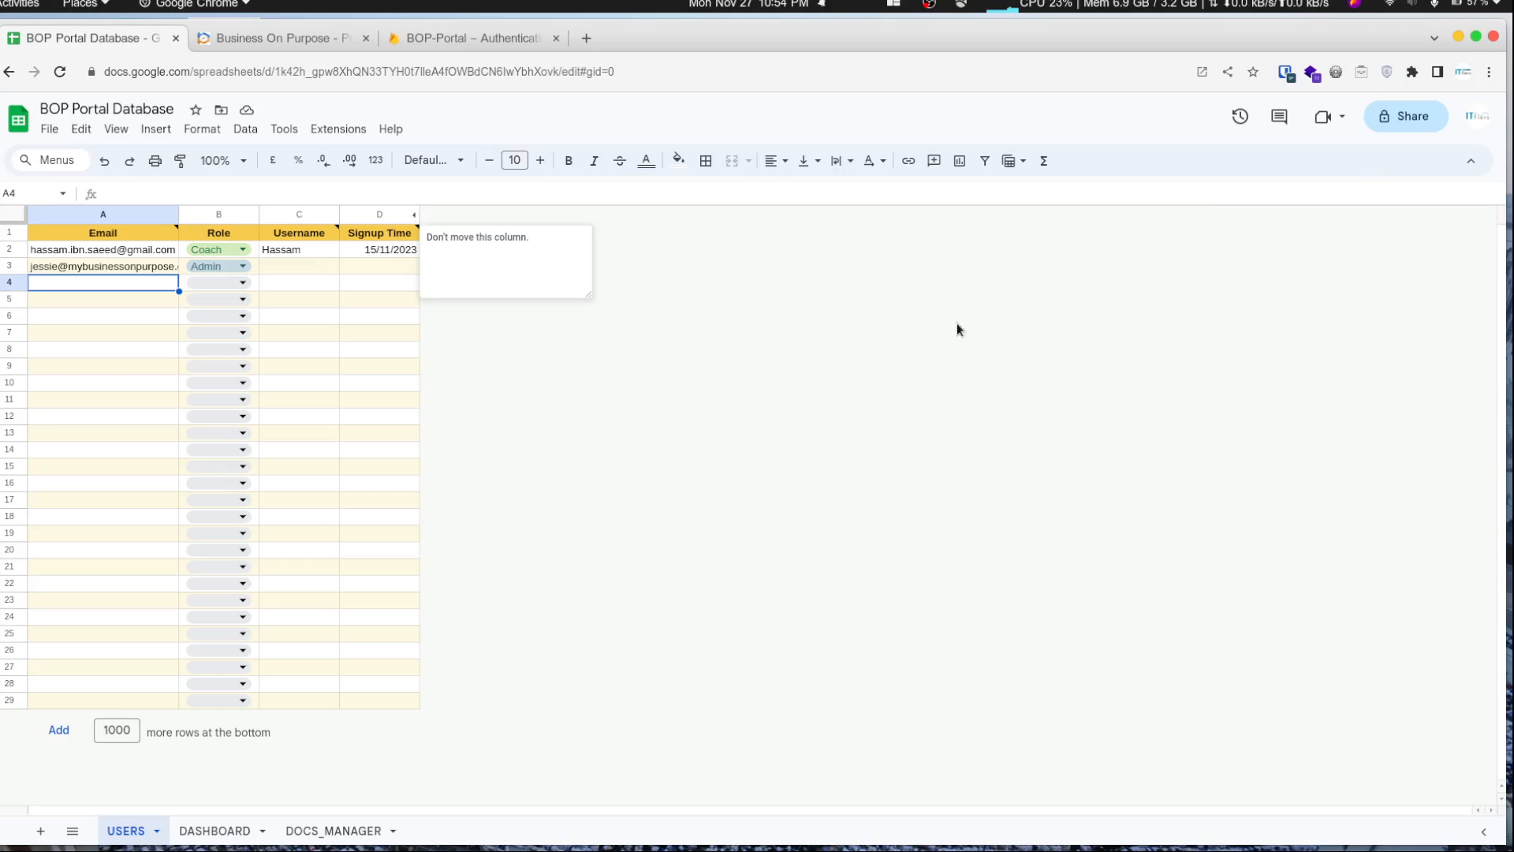
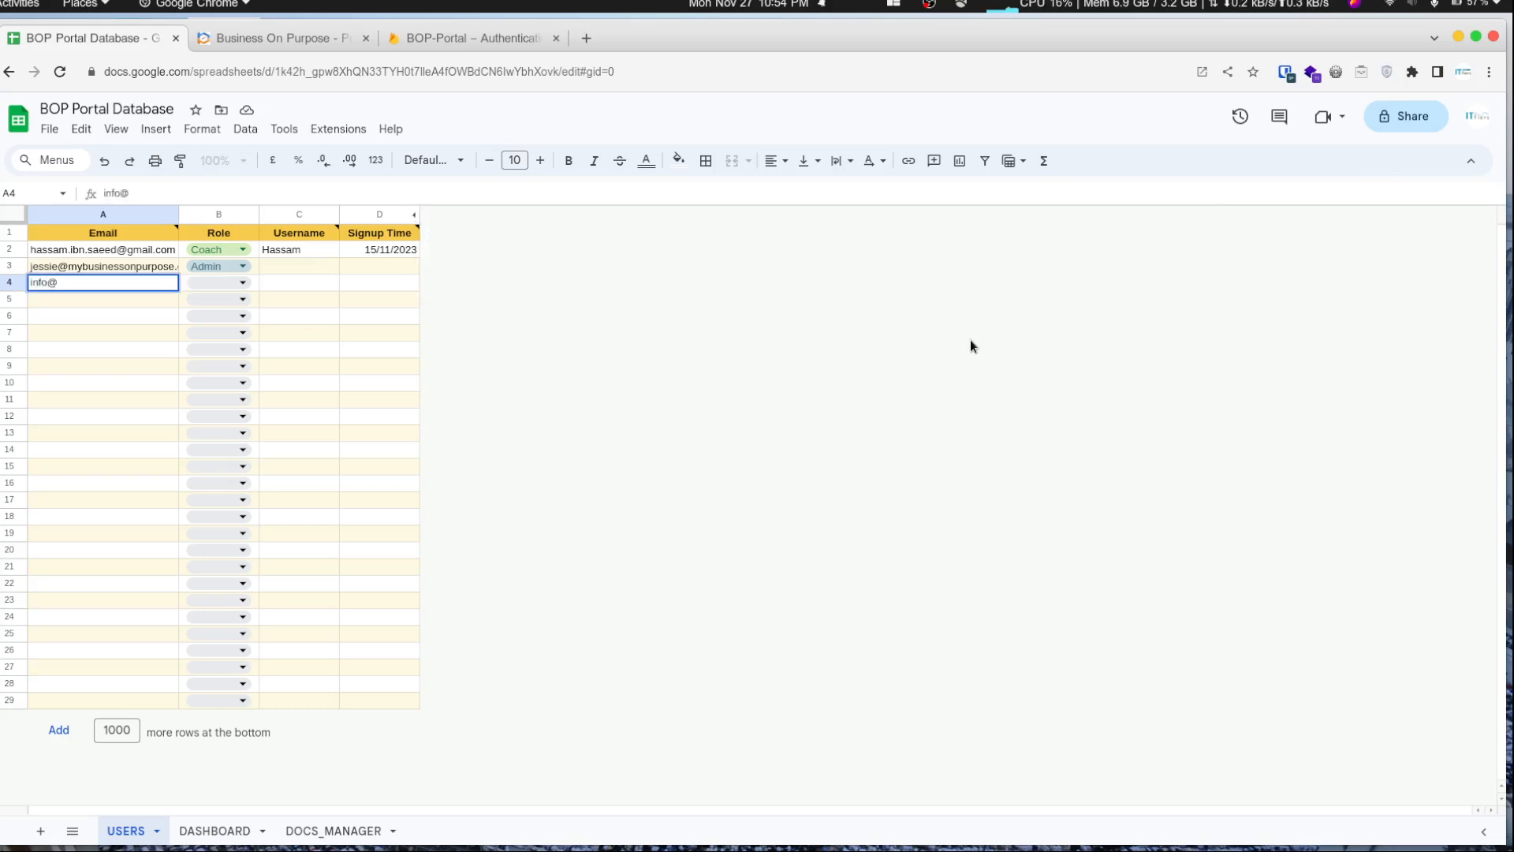
- Add a user in row 4 of the USERS sheet with the user's e-mail address and the Admin role
key(Tab)
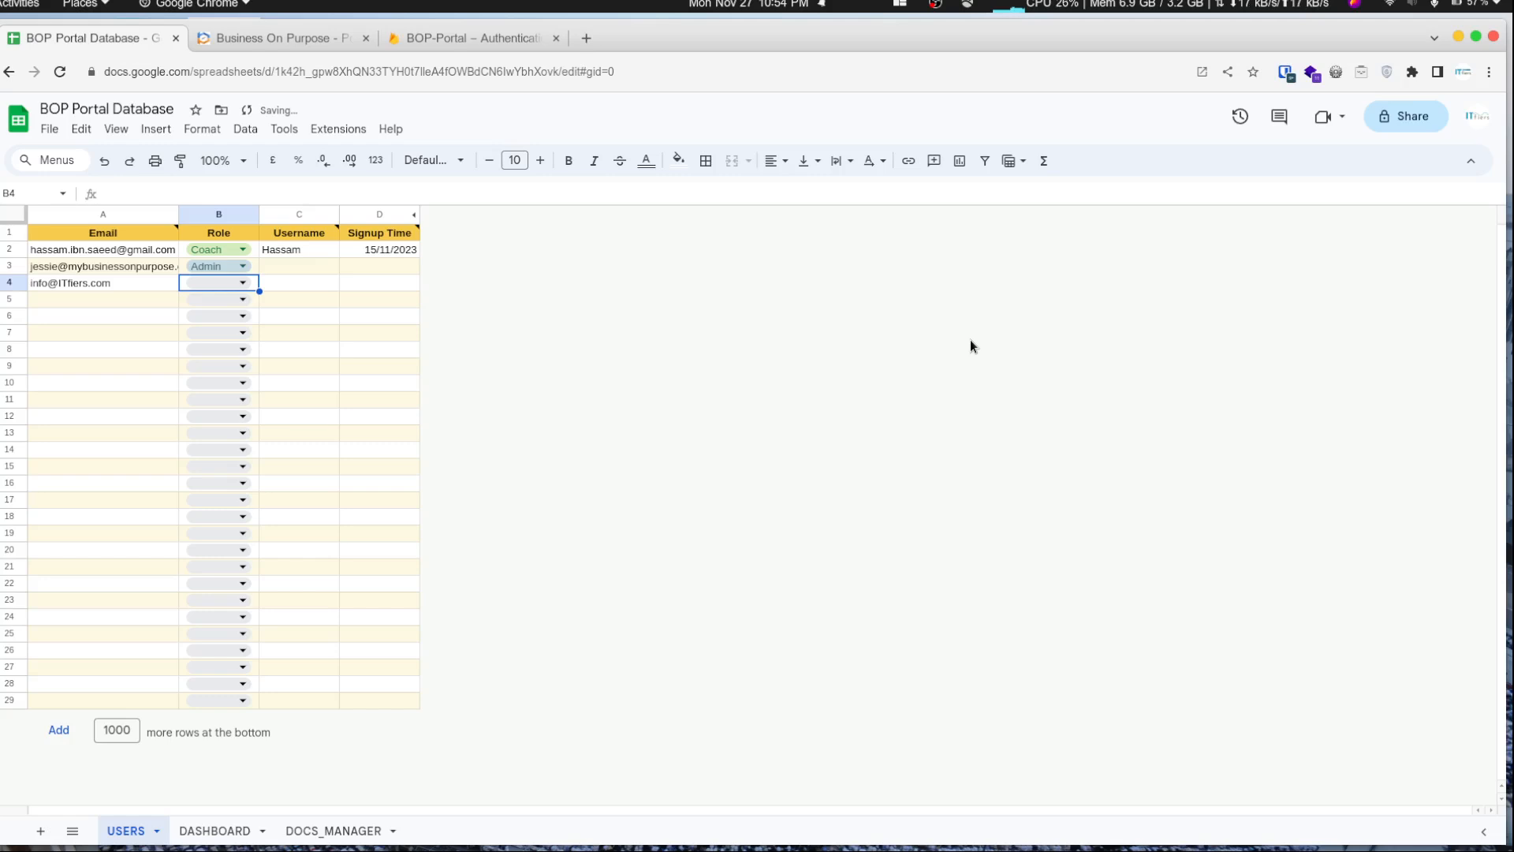
key(Return)
key(Down)
key(Down)
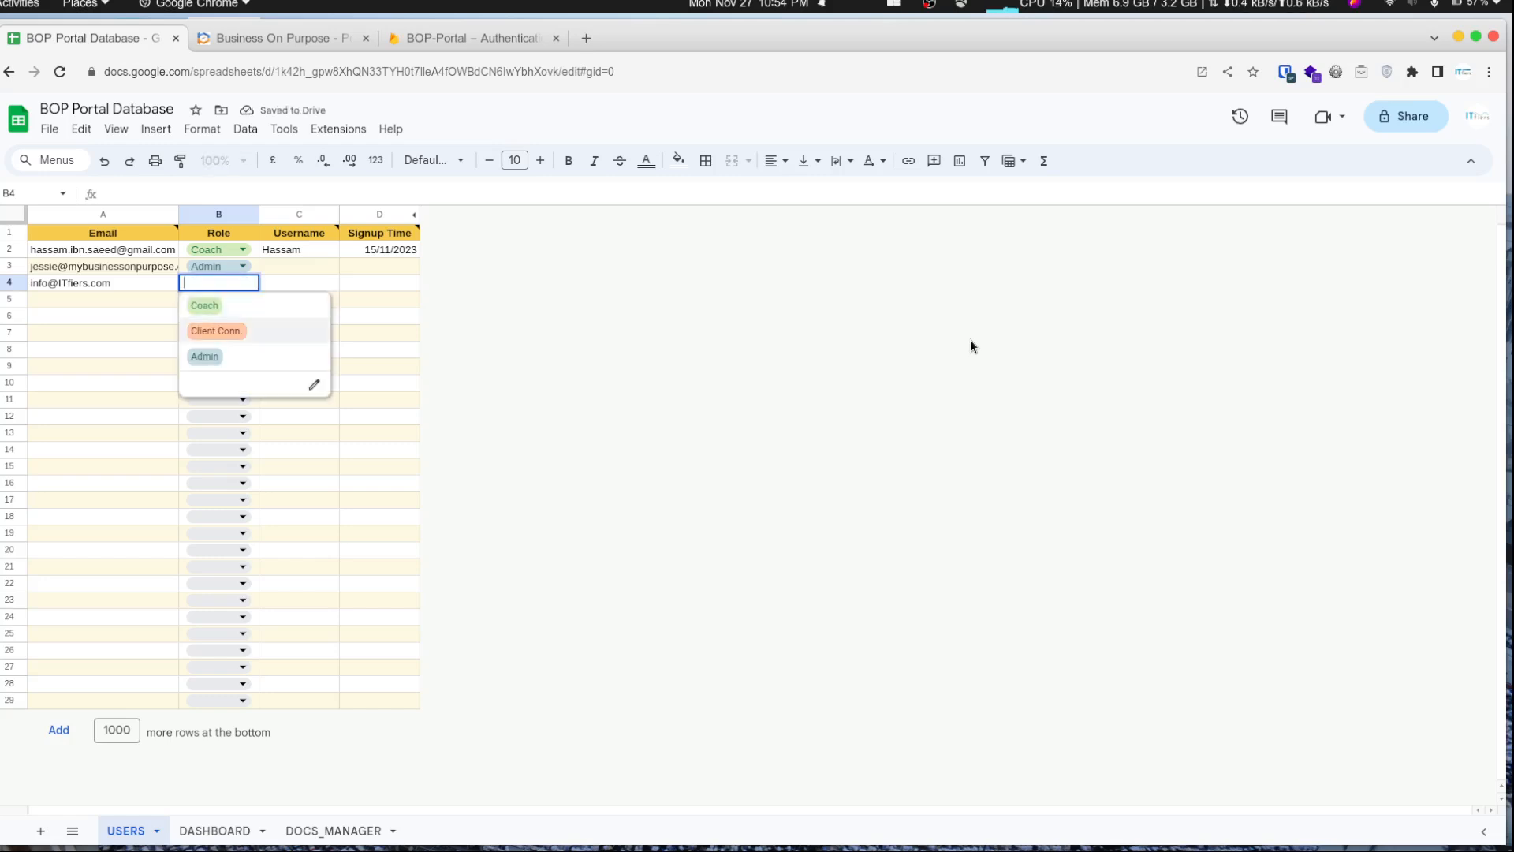
key(Return)
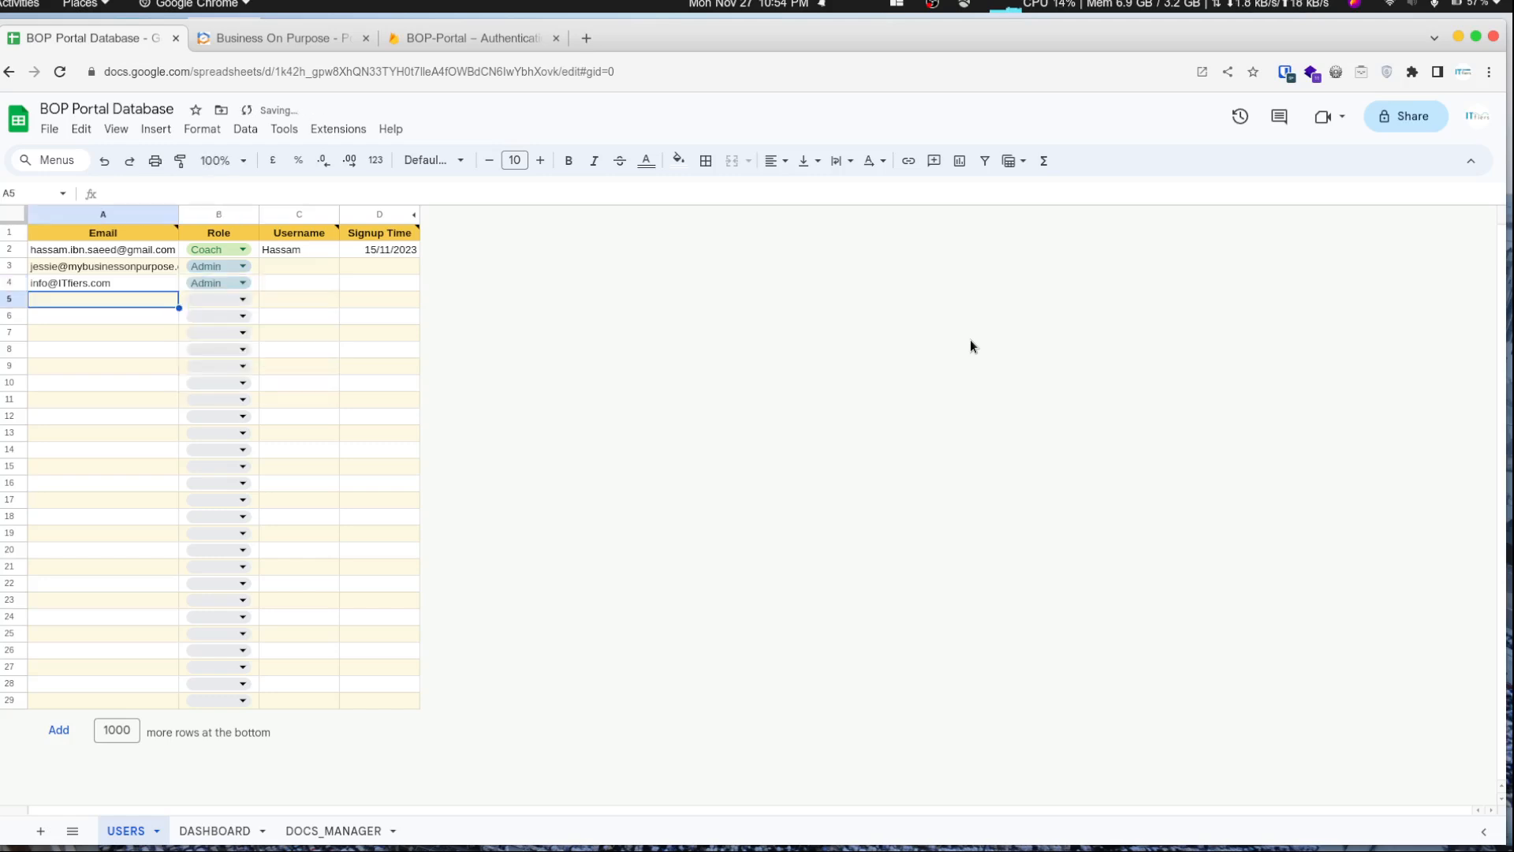
key(Up)
key(shift+Right)
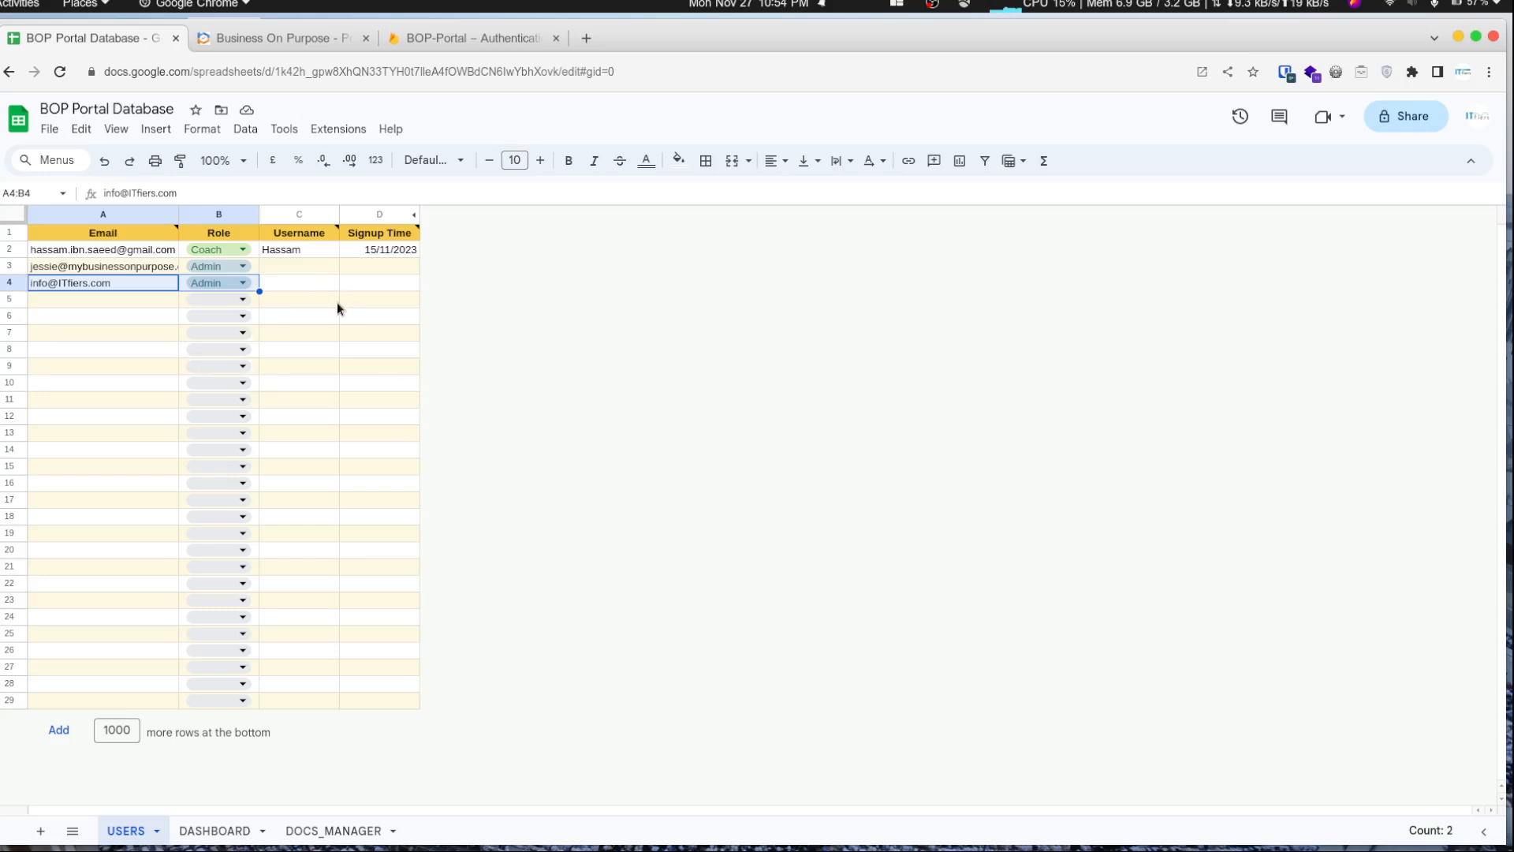
click(165, 288)
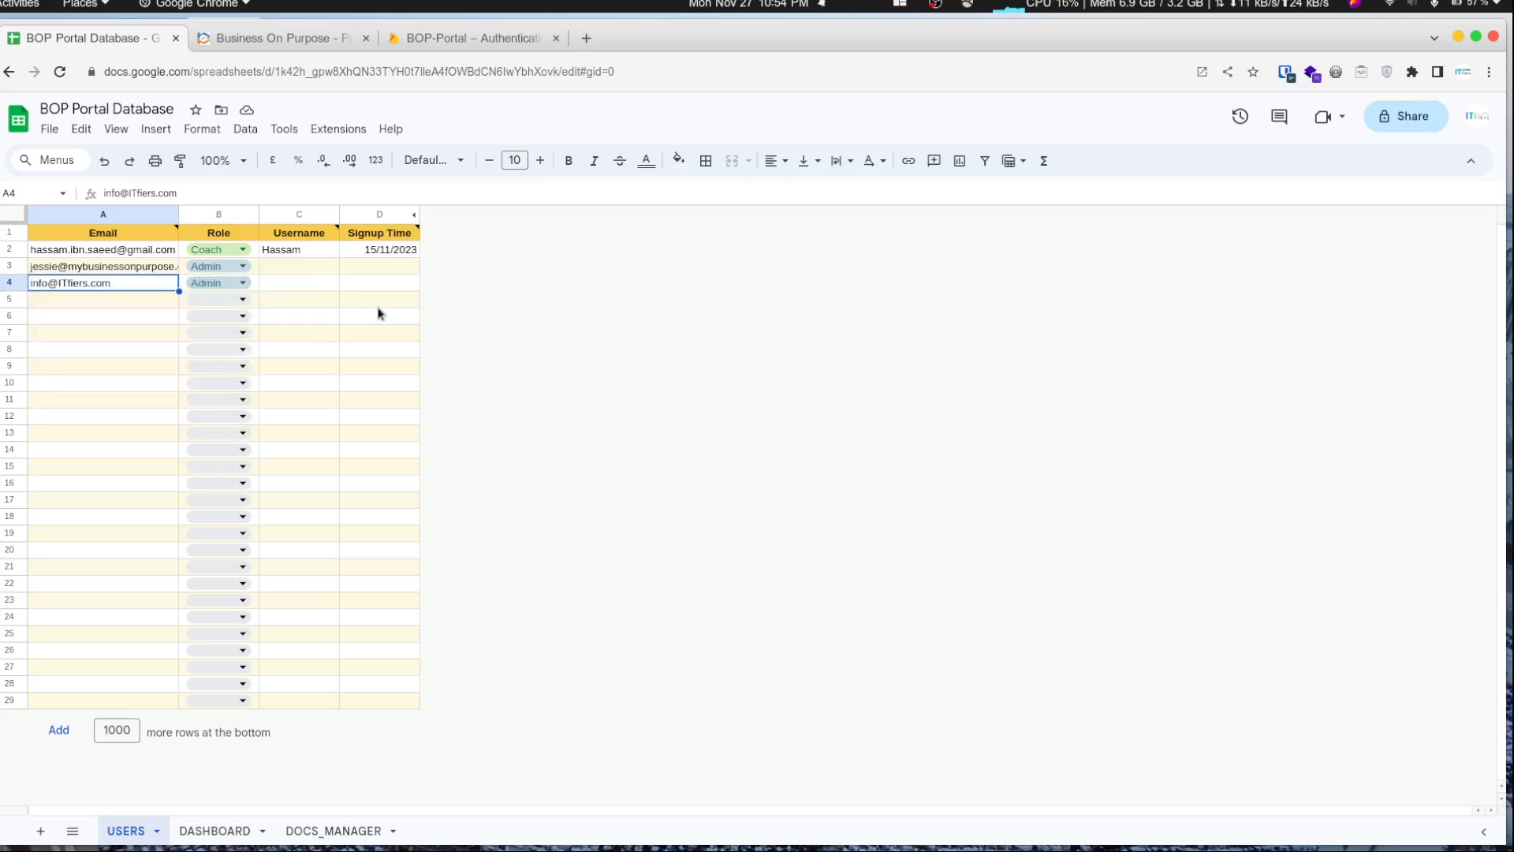
- Open the portal's account registration page and change the username to the user's full username
click(253, 34)
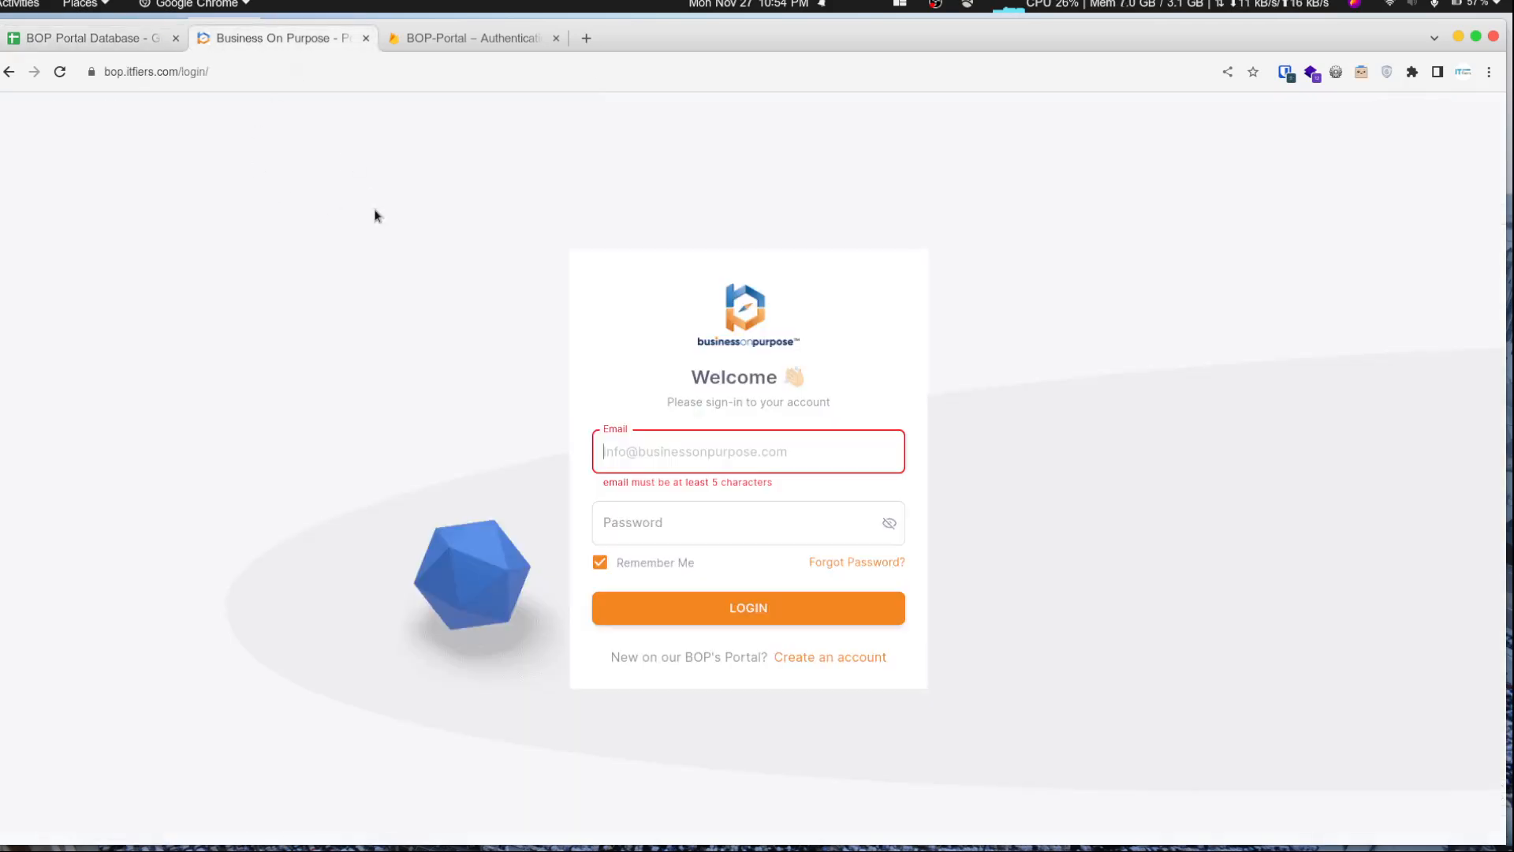
click(822, 663)
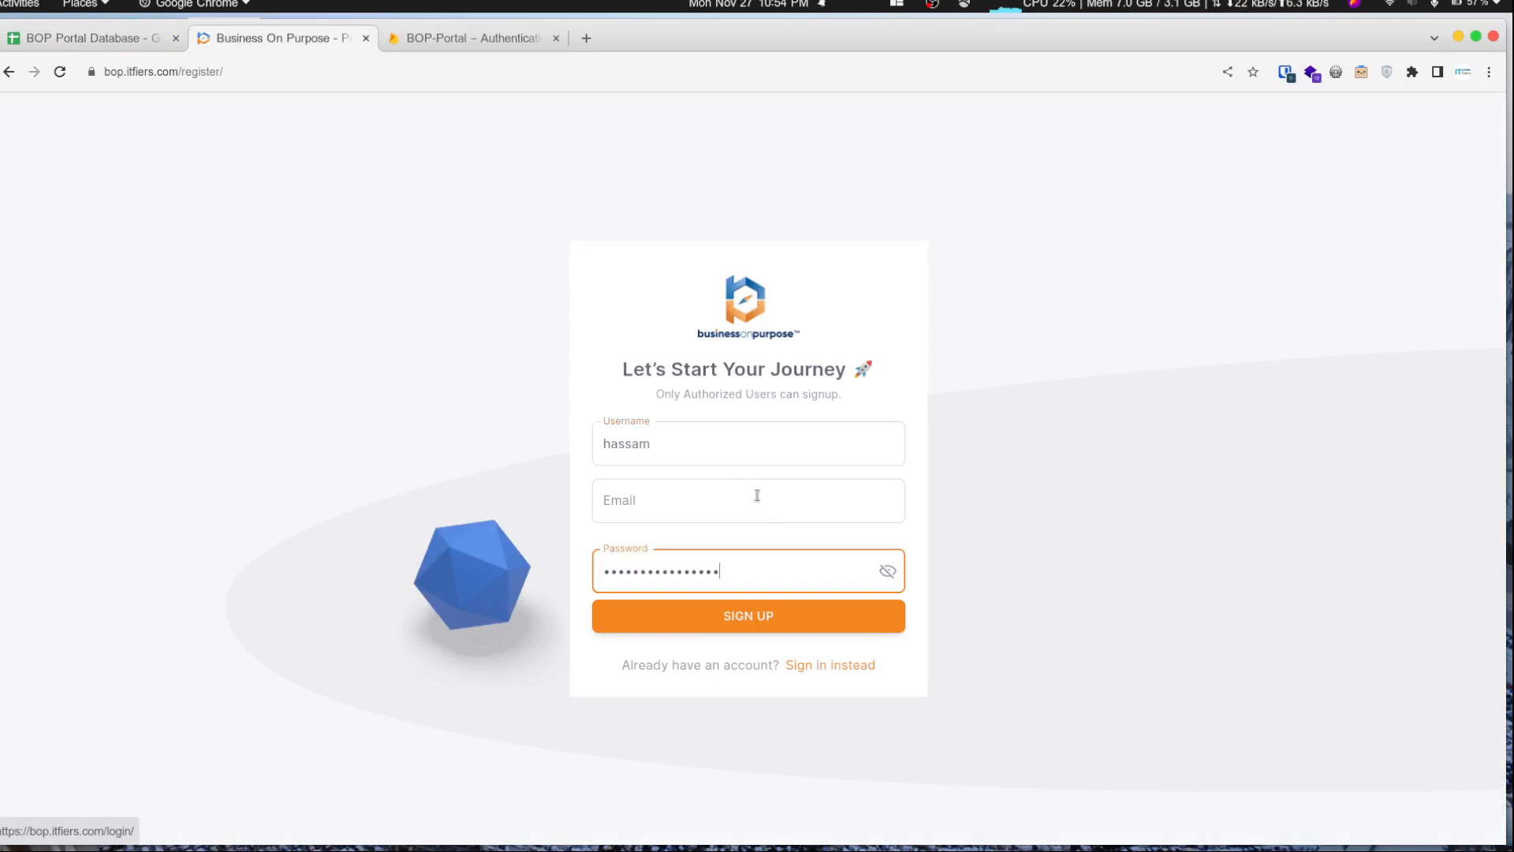
double_click(705, 458)
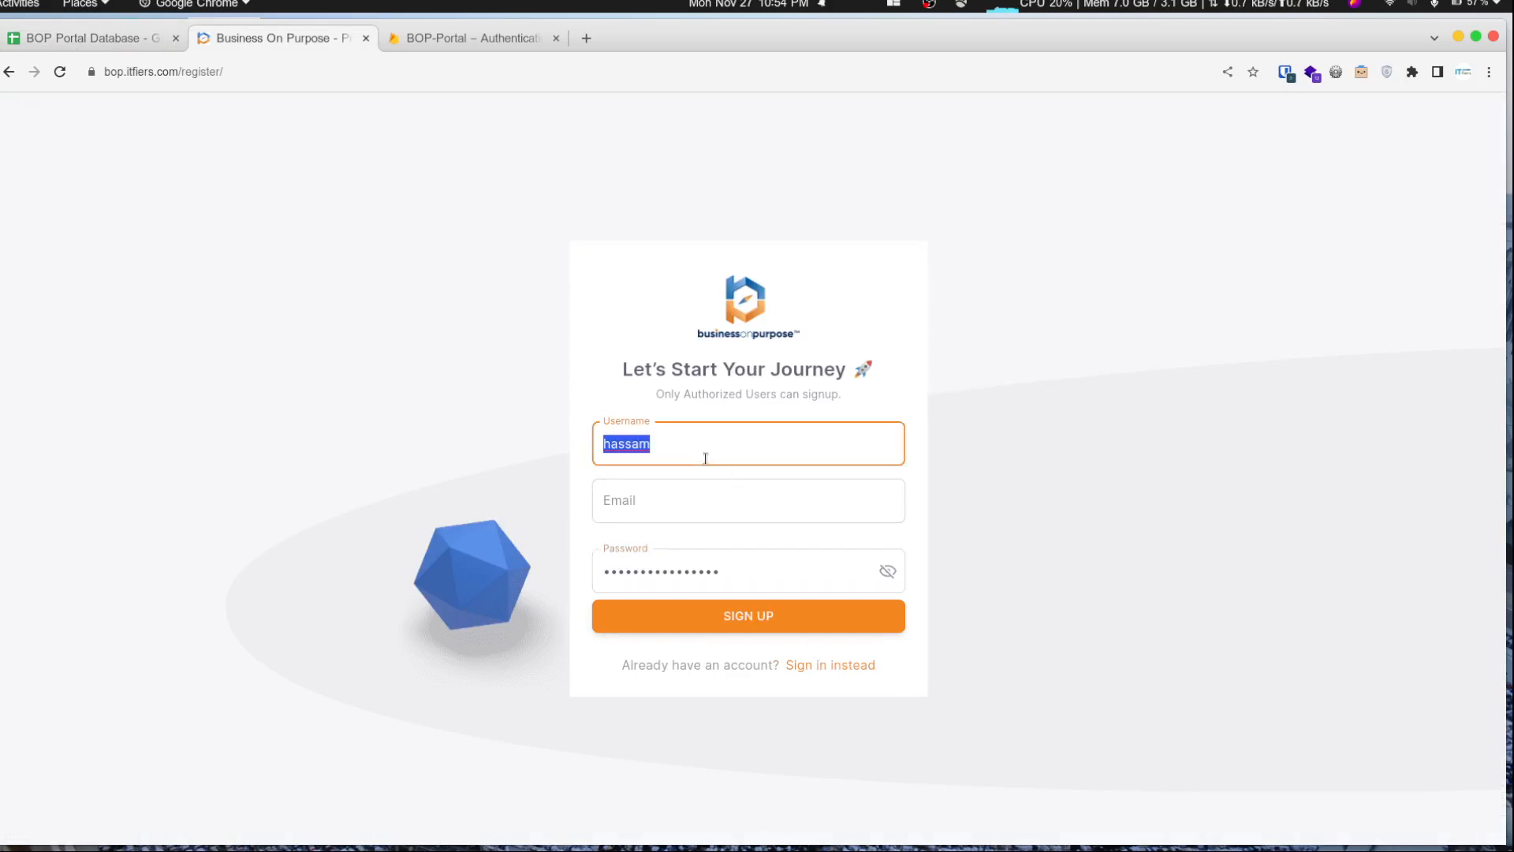
click(706, 458)
text(.sa)
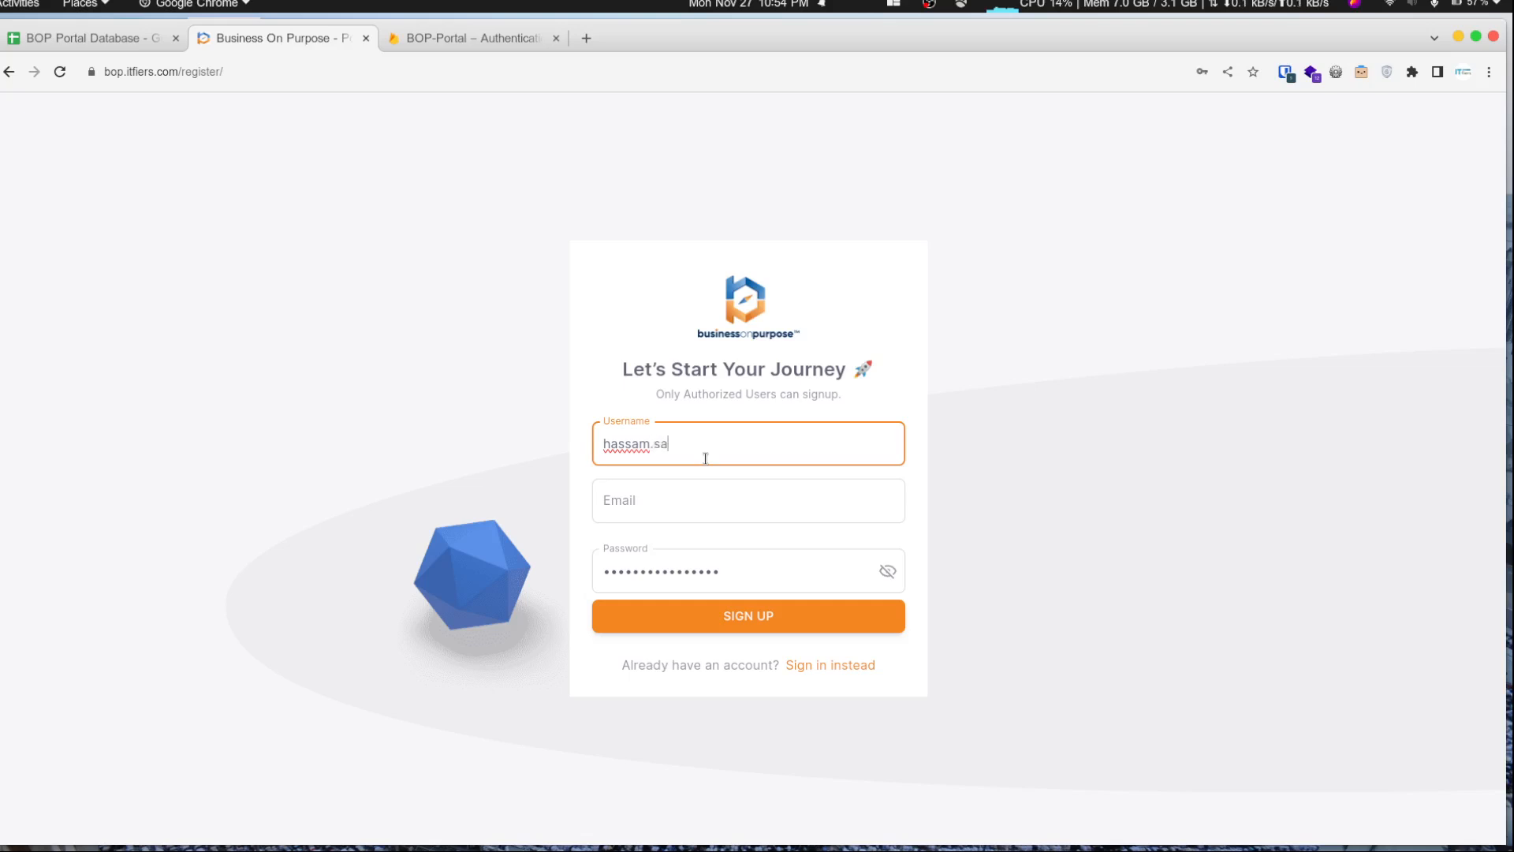
text(eed)
key(Tab)
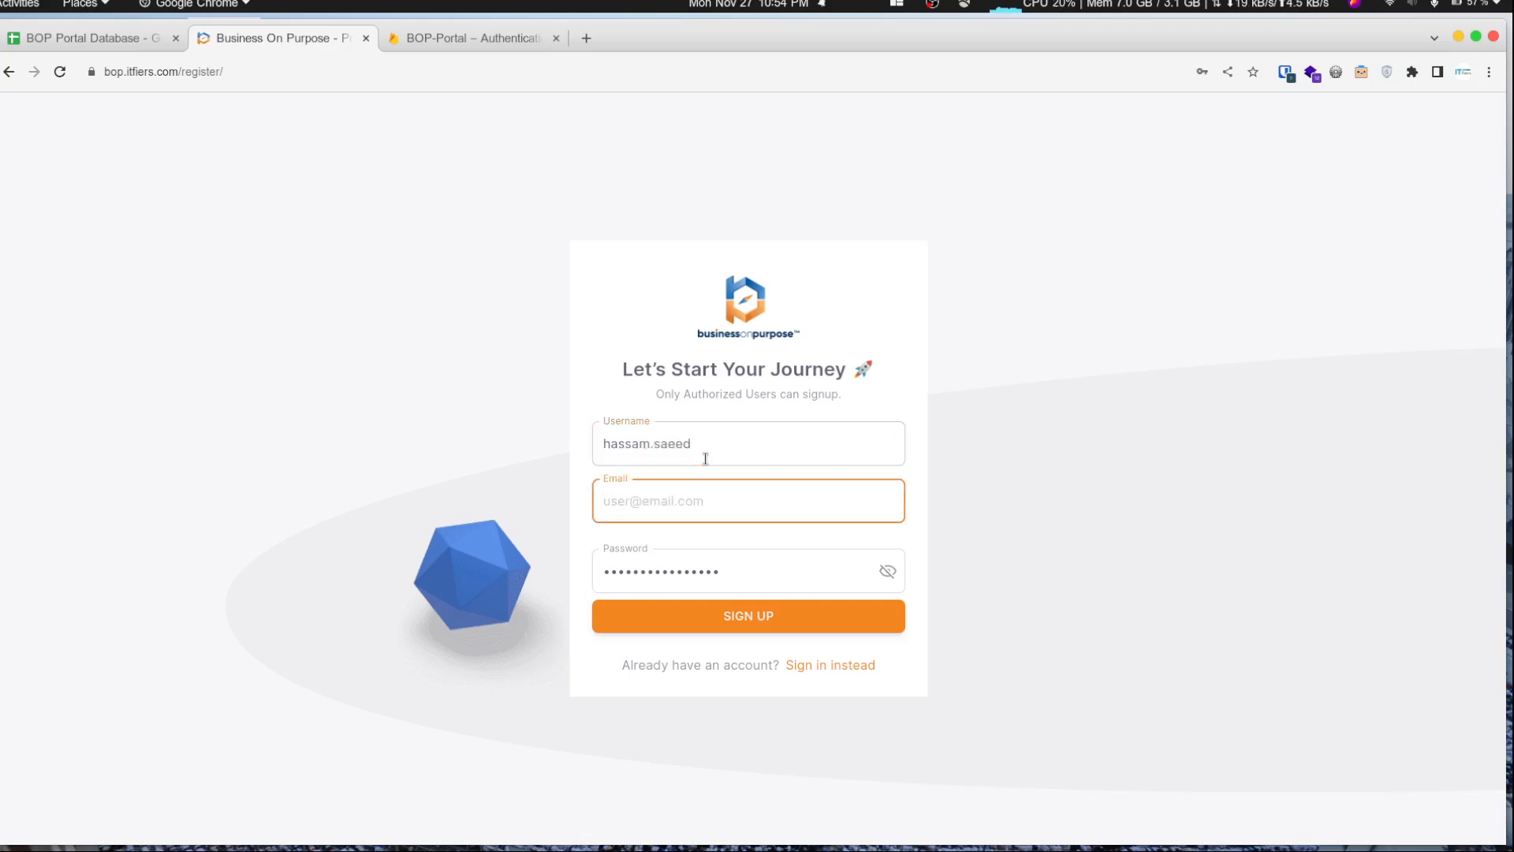
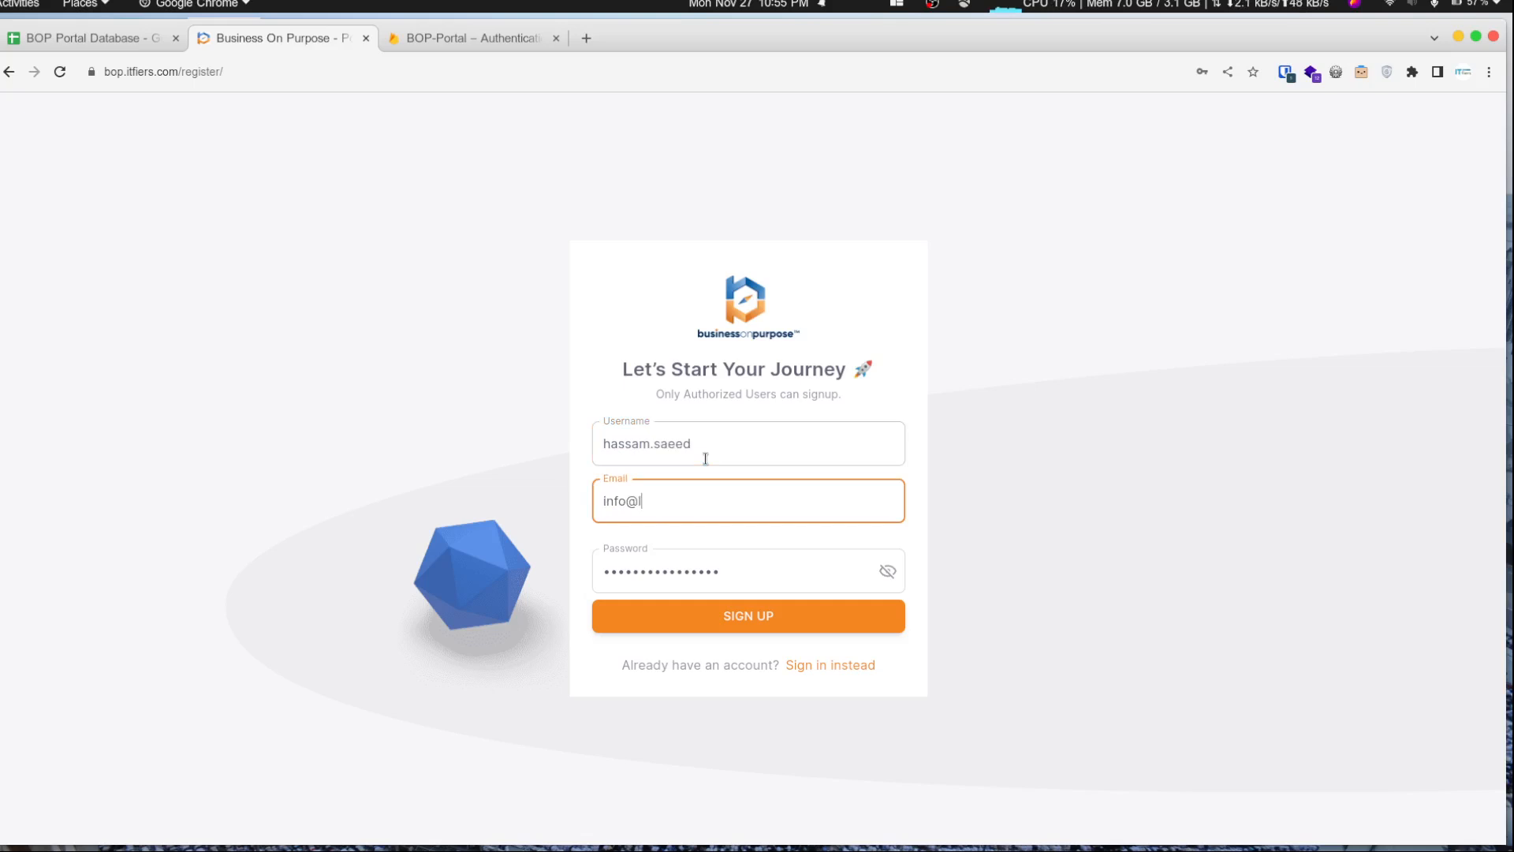
- Fill in the user's e-mail, replace the account password, sign up, and dismiss the password-saving prompts
click(793, 581)
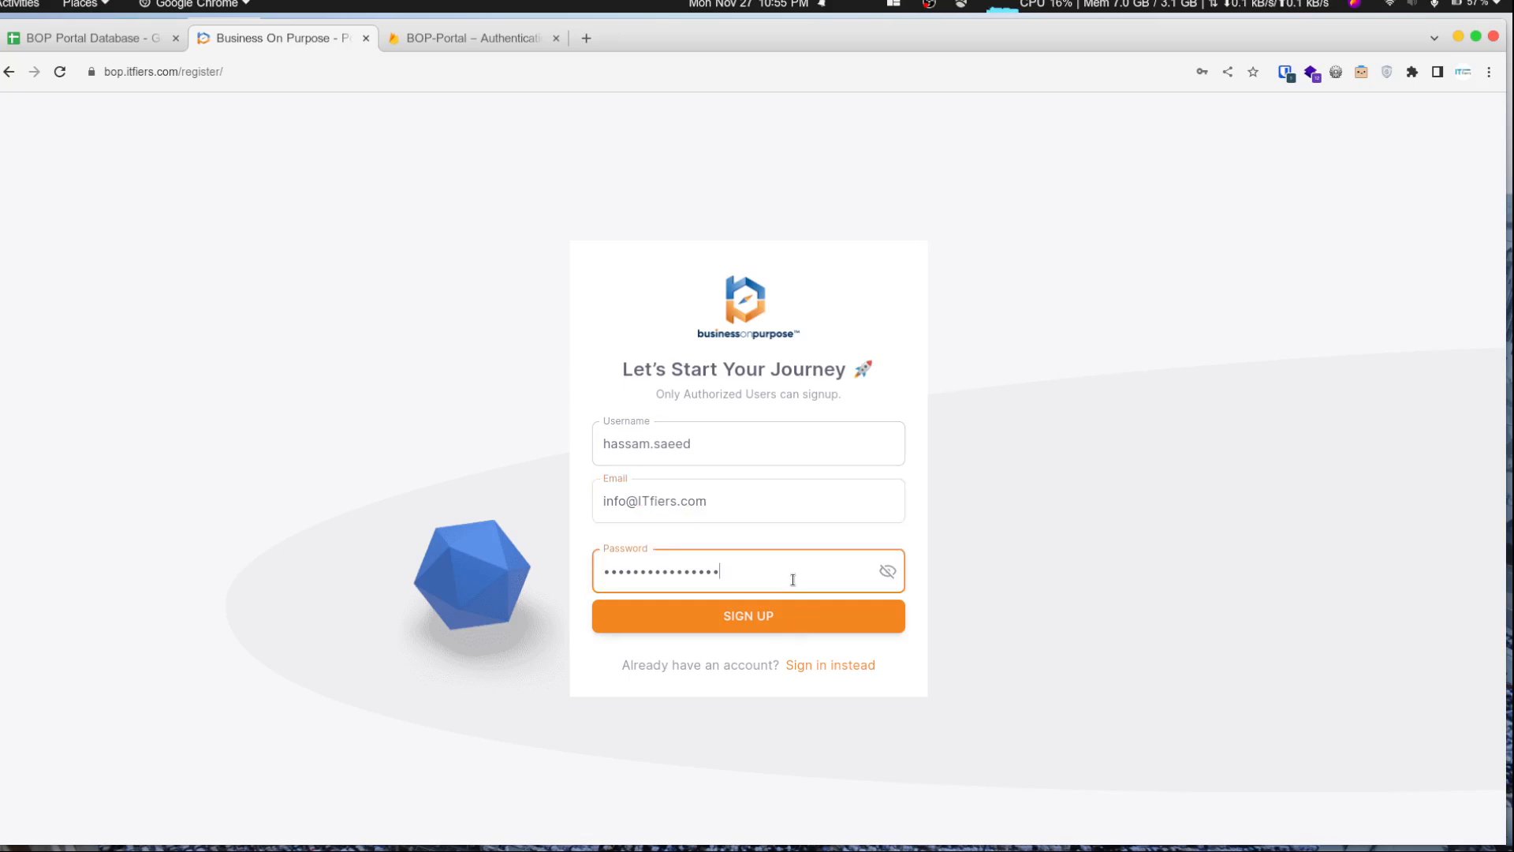
key(ctrl+a)
text(•••••)
click(770, 619)
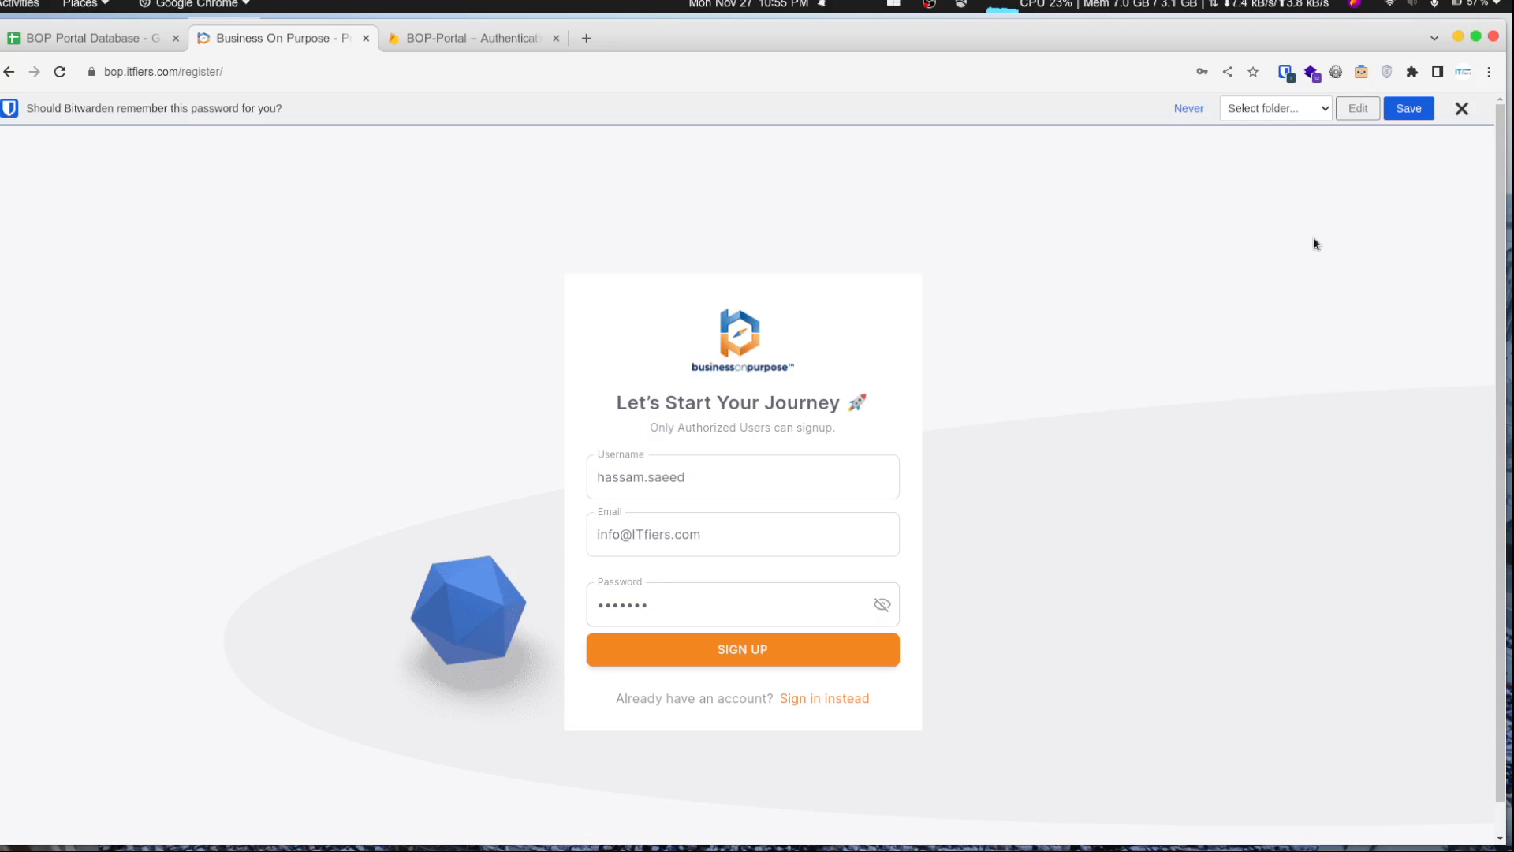
click(1461, 108)
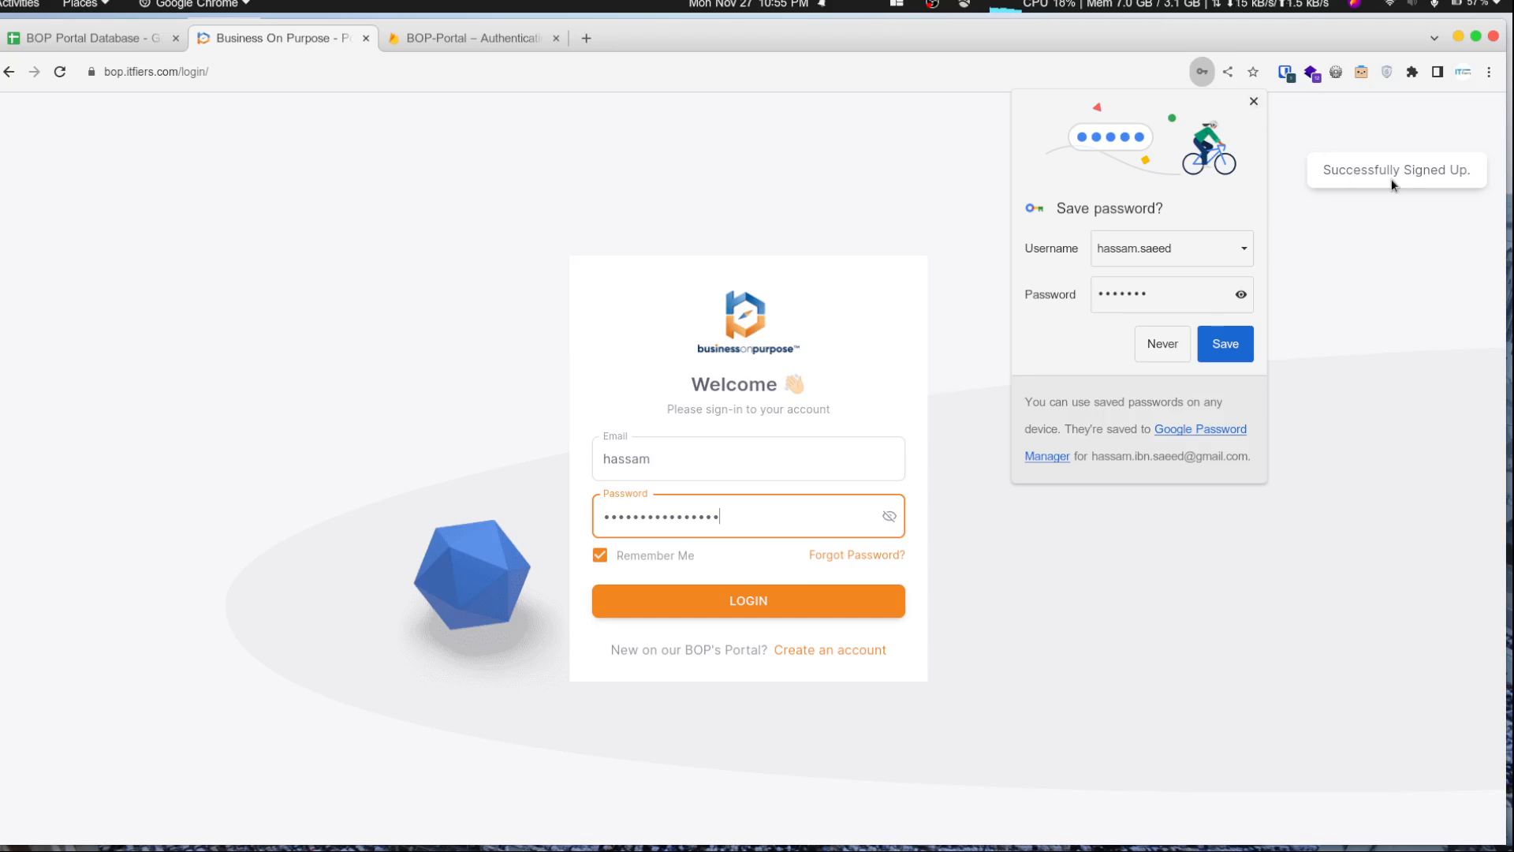
click(1254, 101)
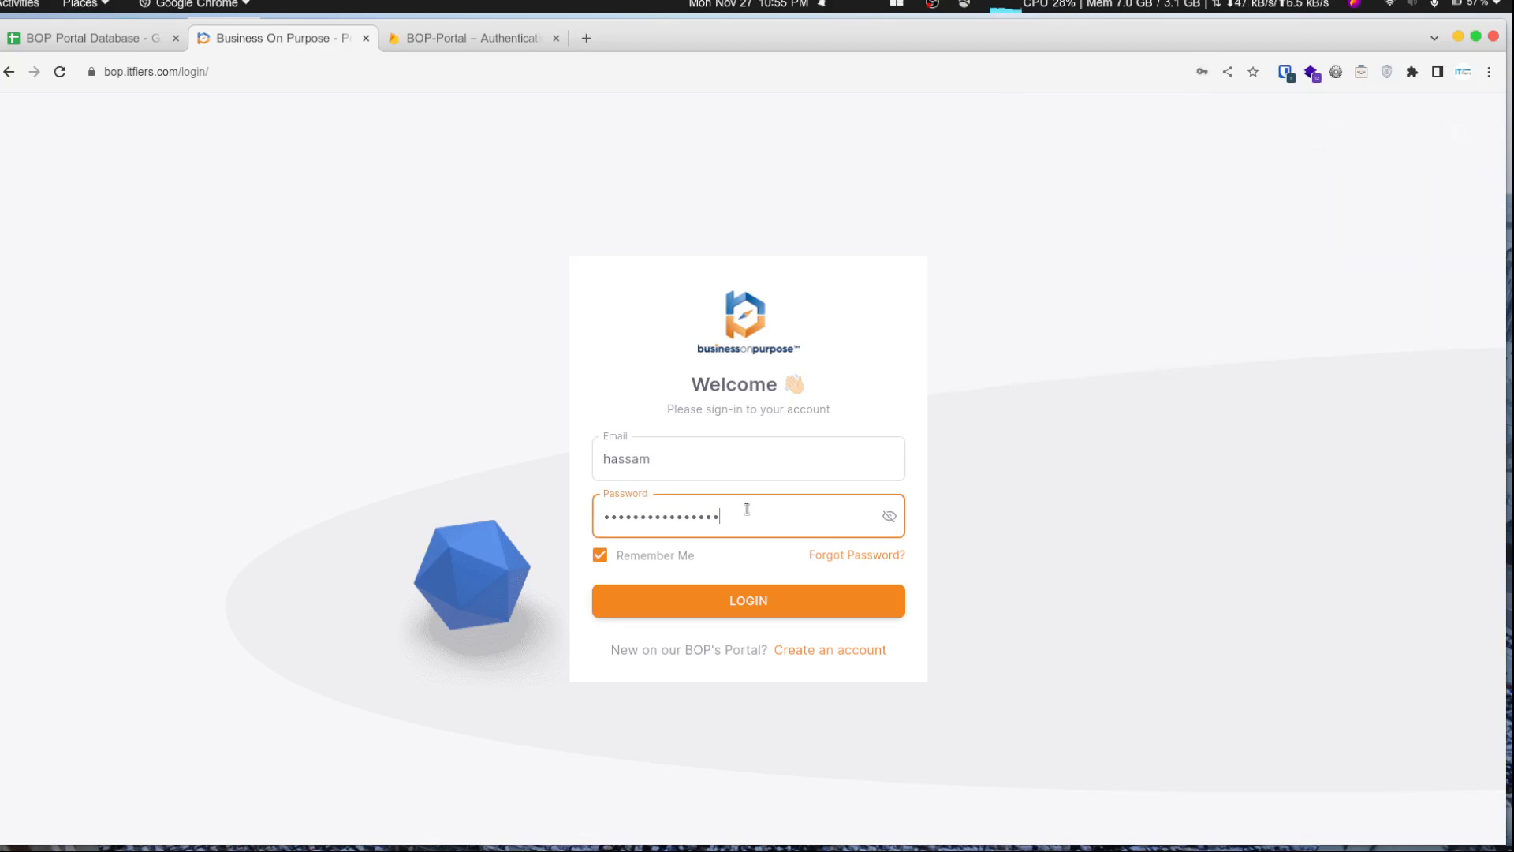
- Log in to the portal with the new account's e-mail and password, dismissing the password-saving prompts
click(699, 460)
key(ctrl+a)
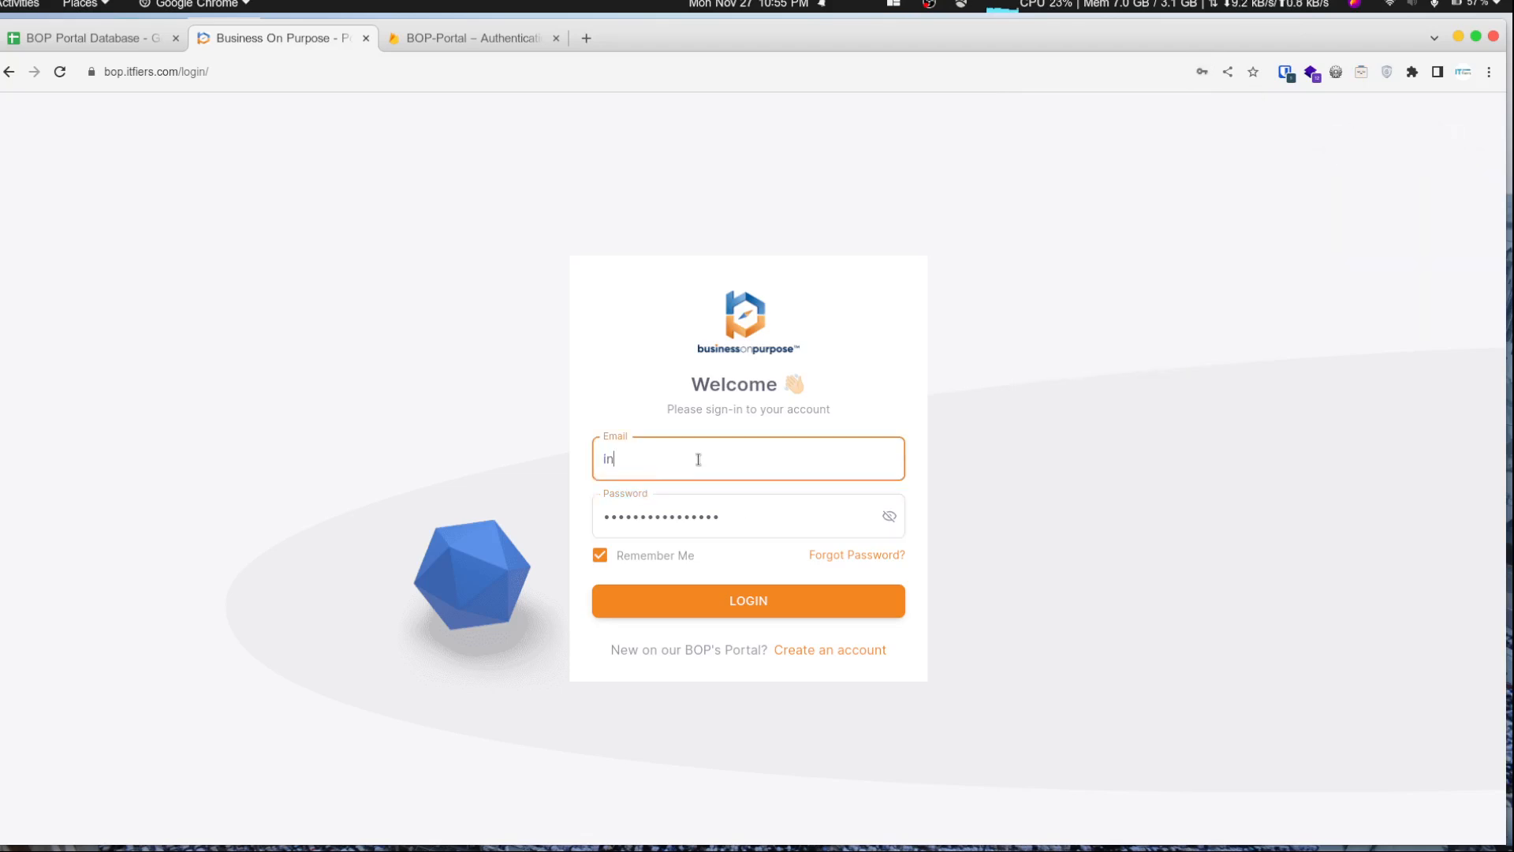
key(Tab)
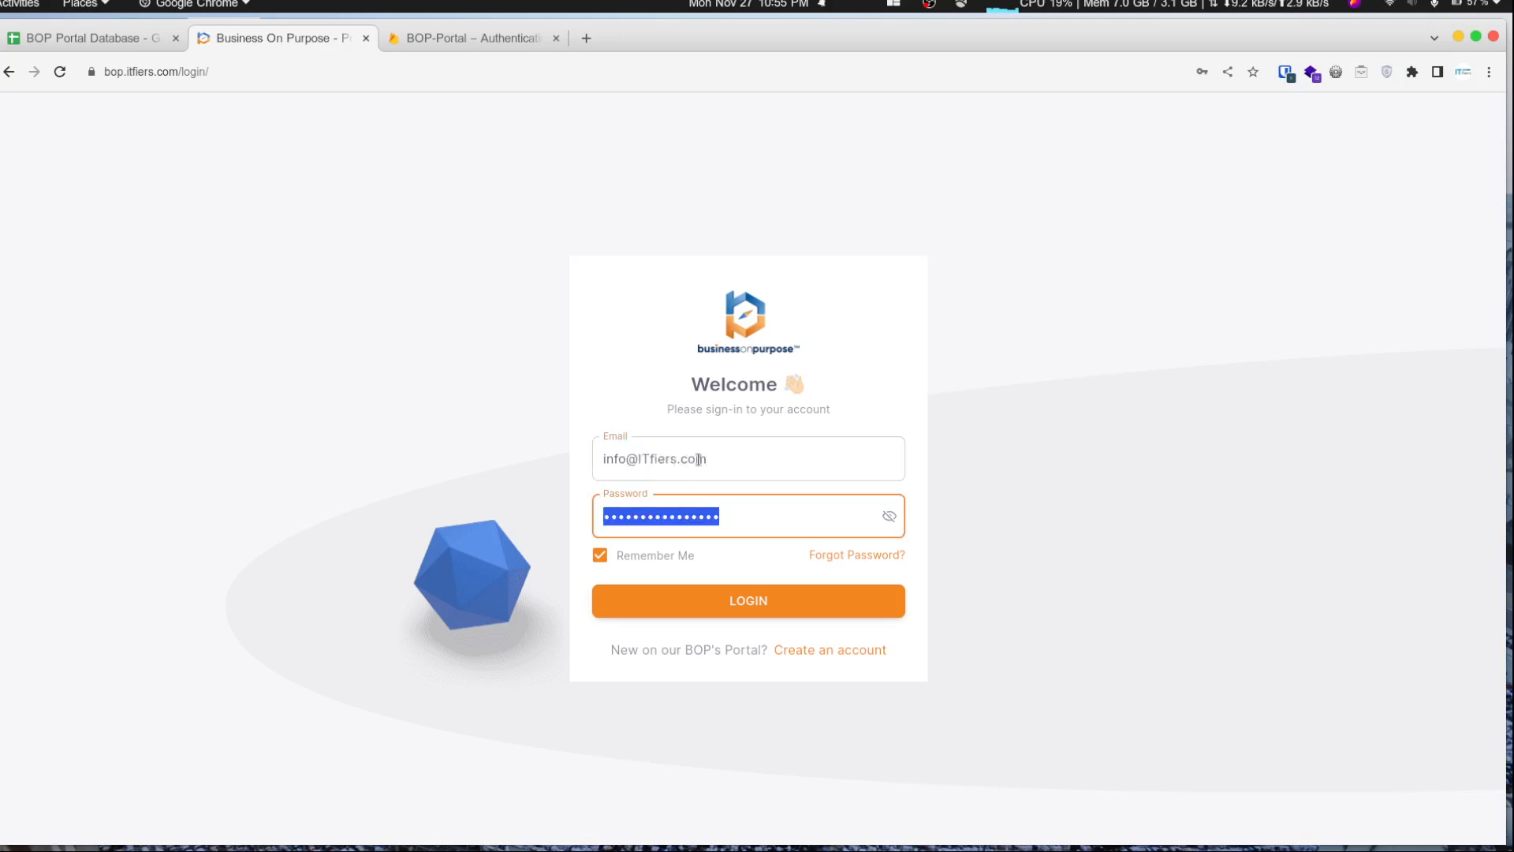
text(•••••••)
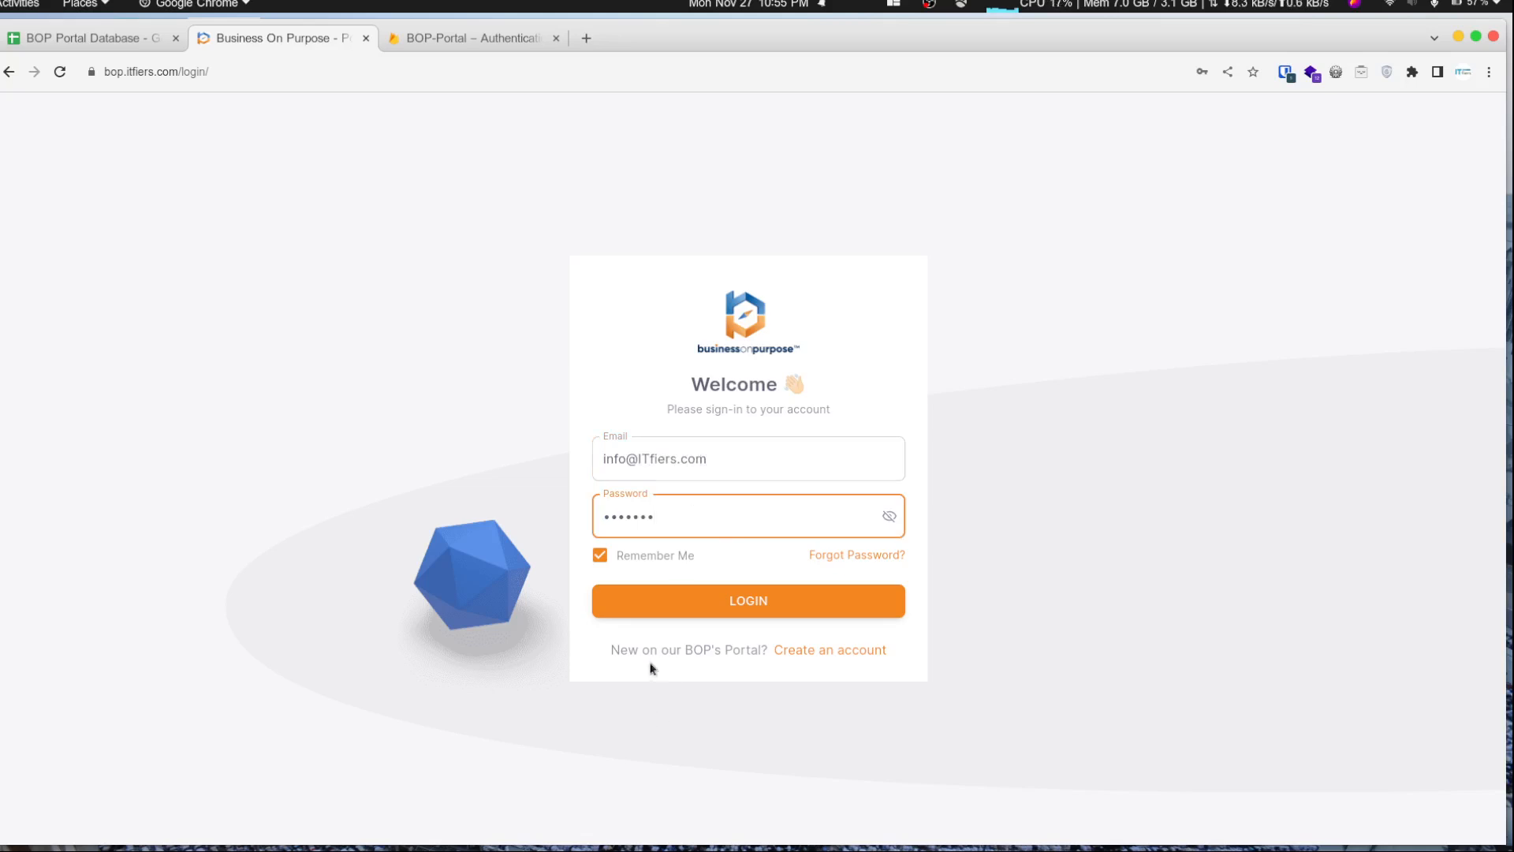
click(675, 601)
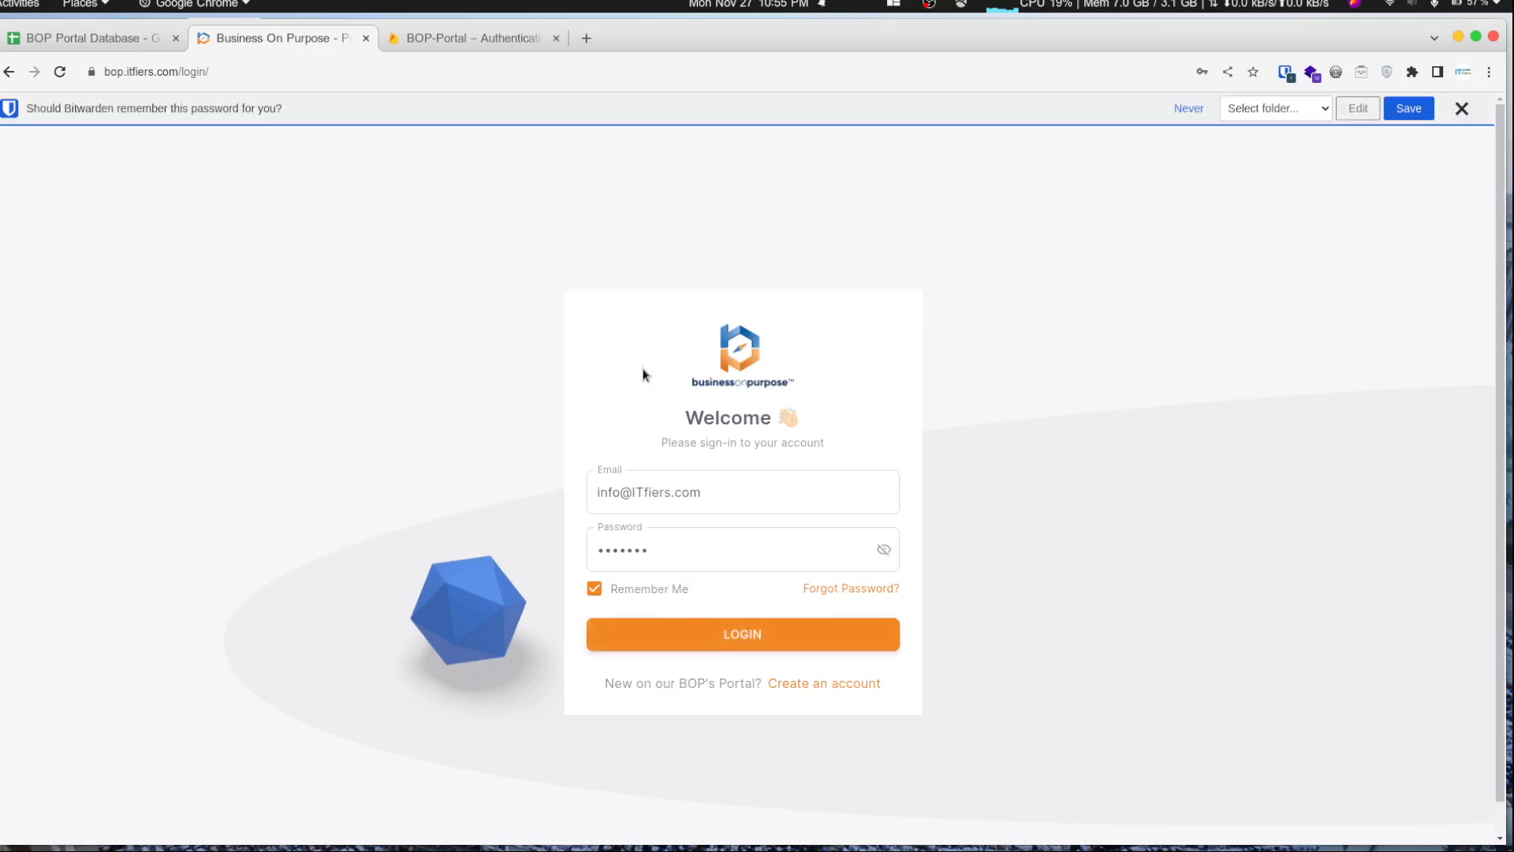
click(1464, 108)
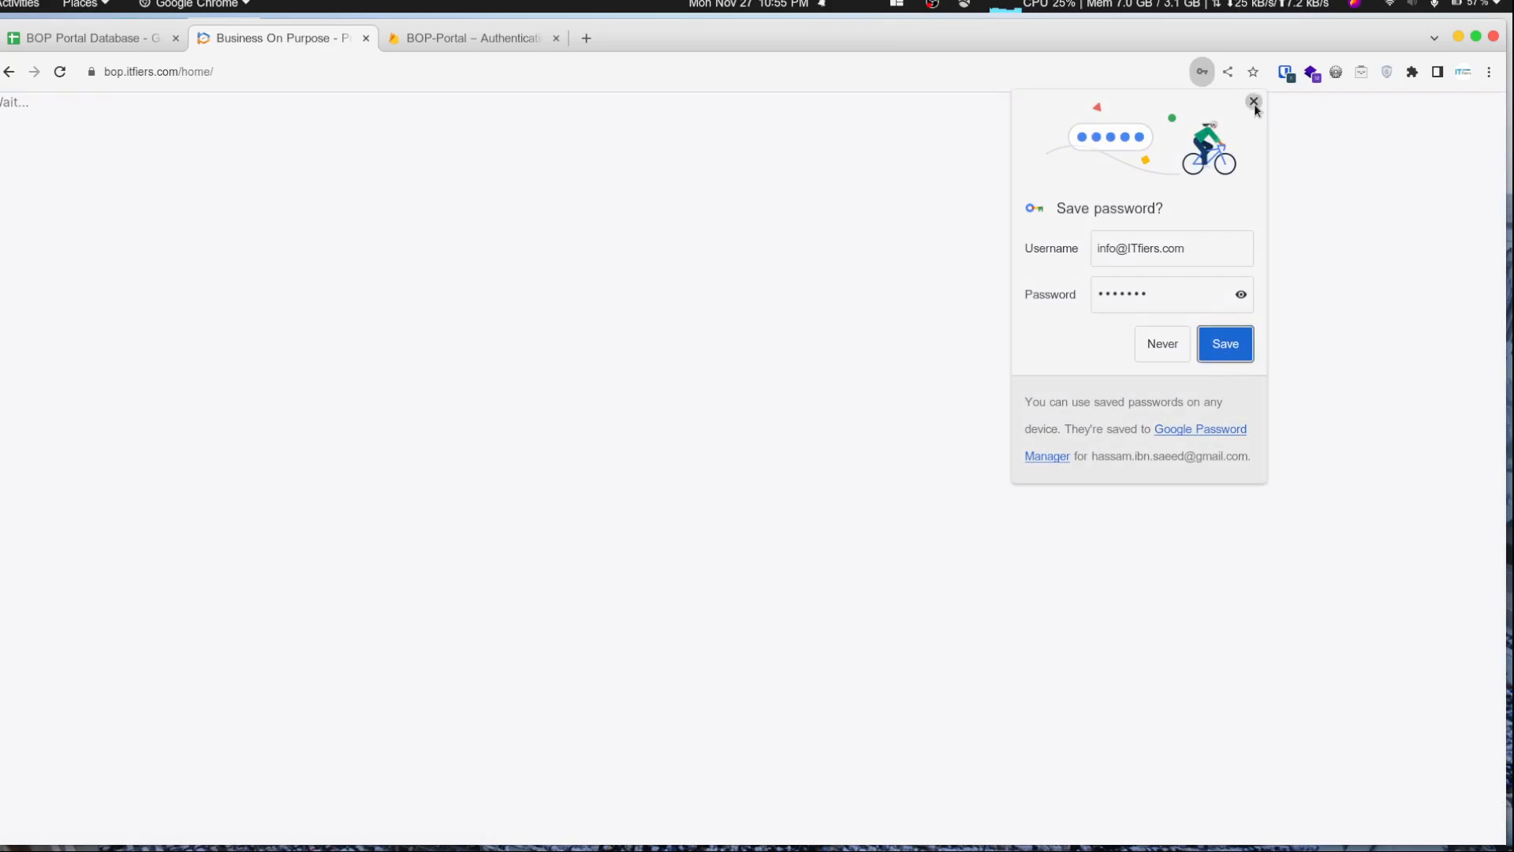
click(1253, 103)
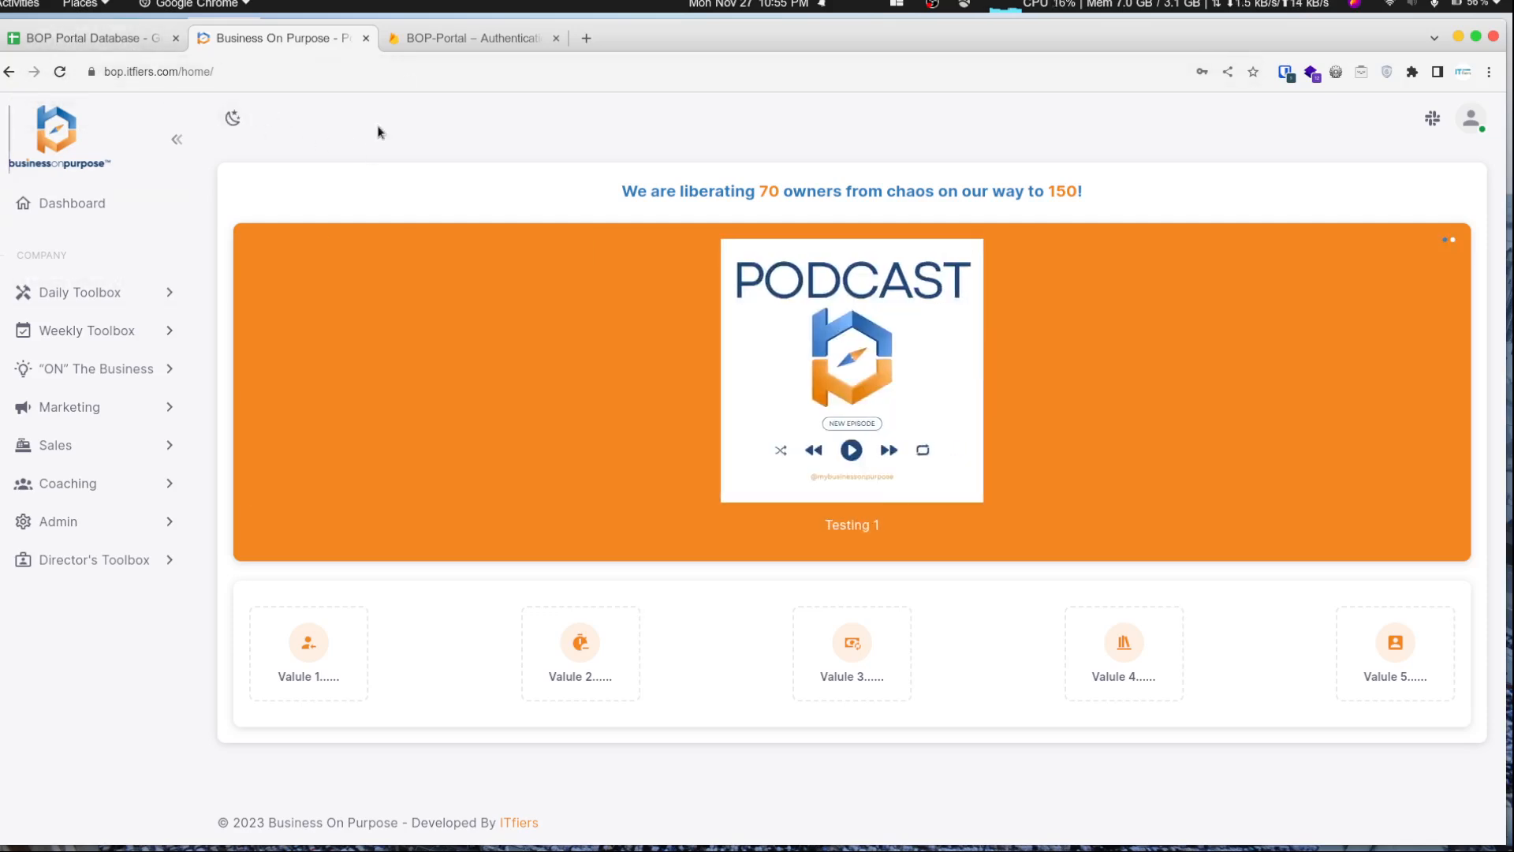
- Check the Firebase Authentication user list and the USERS sheet for the newly registered account
click(463, 38)
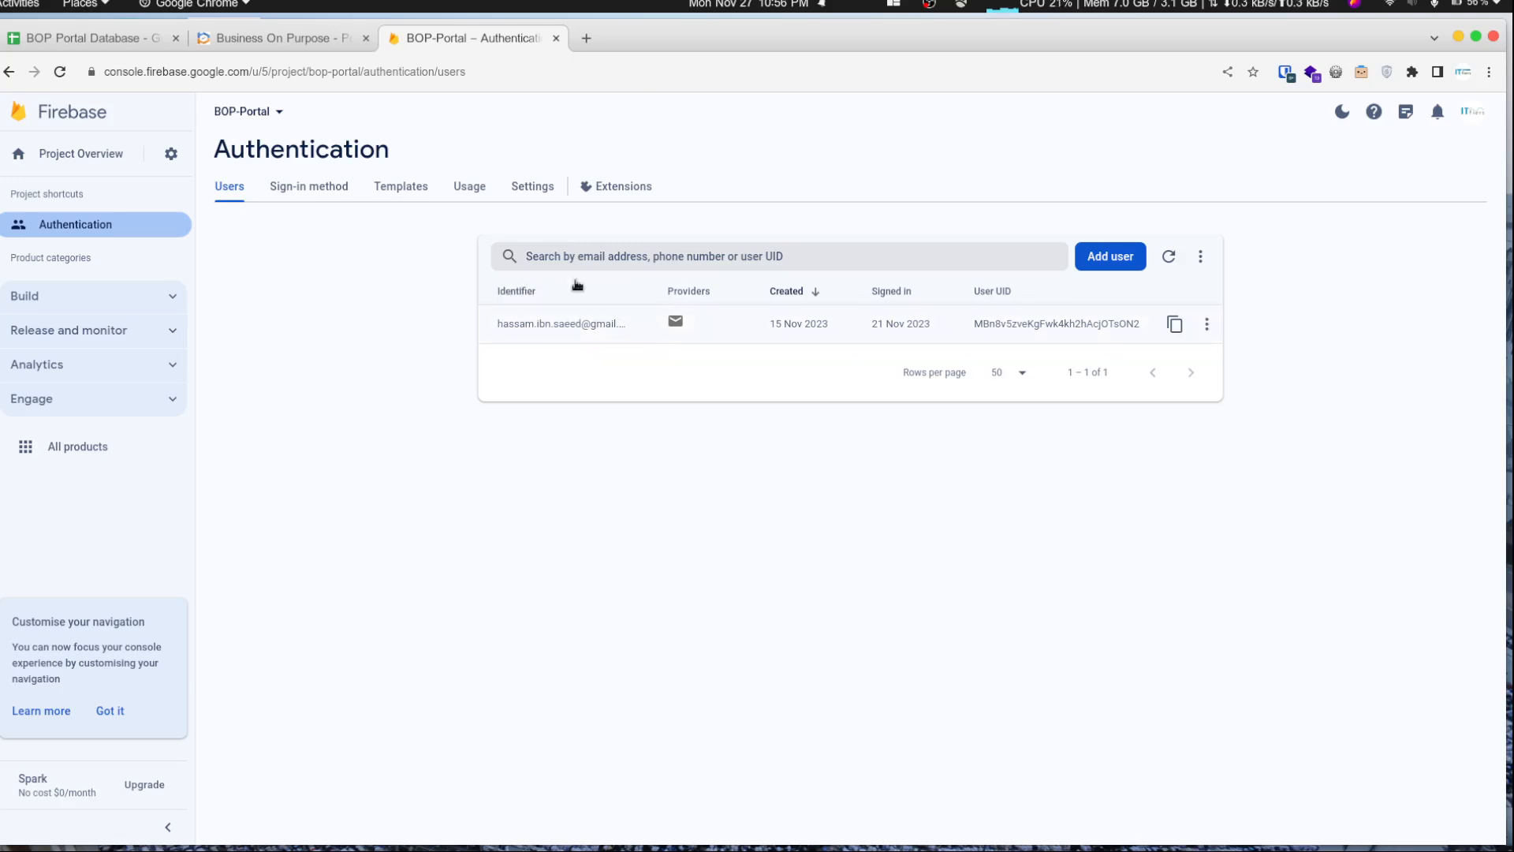
click(1169, 259)
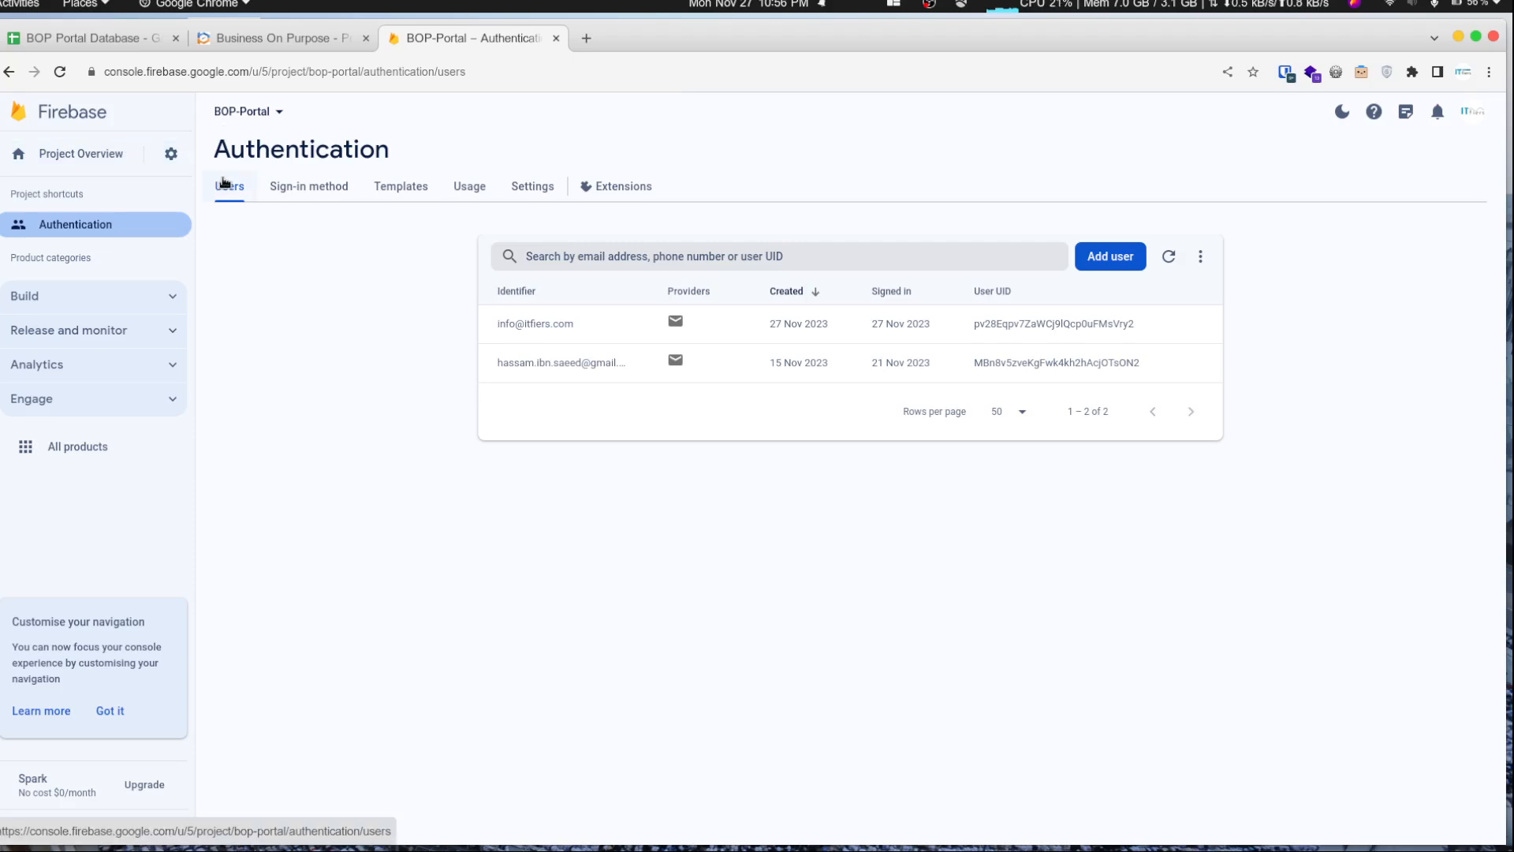
click(271, 37)
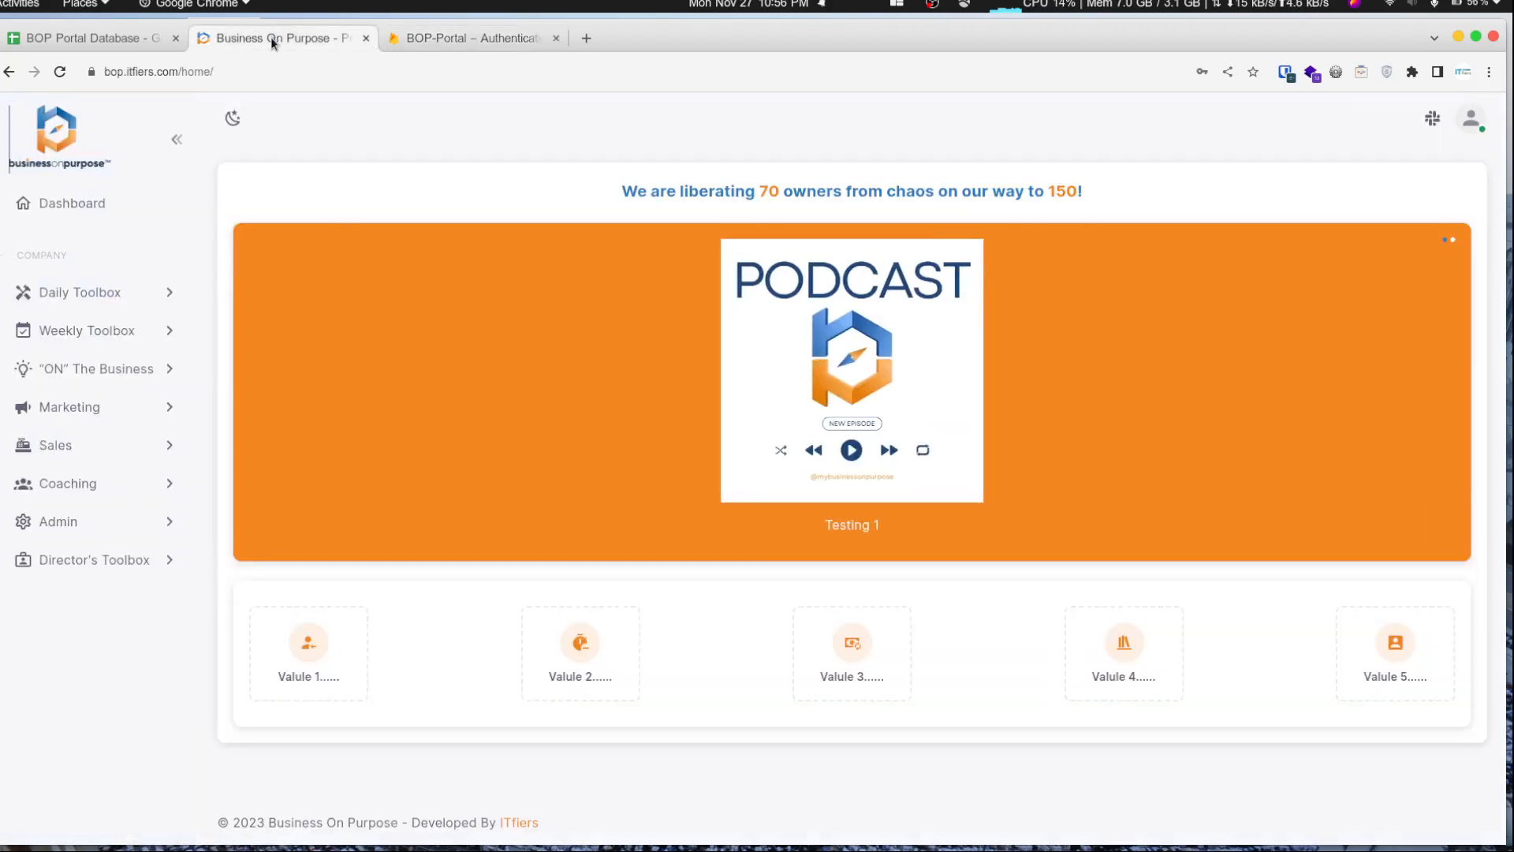
click(116, 41)
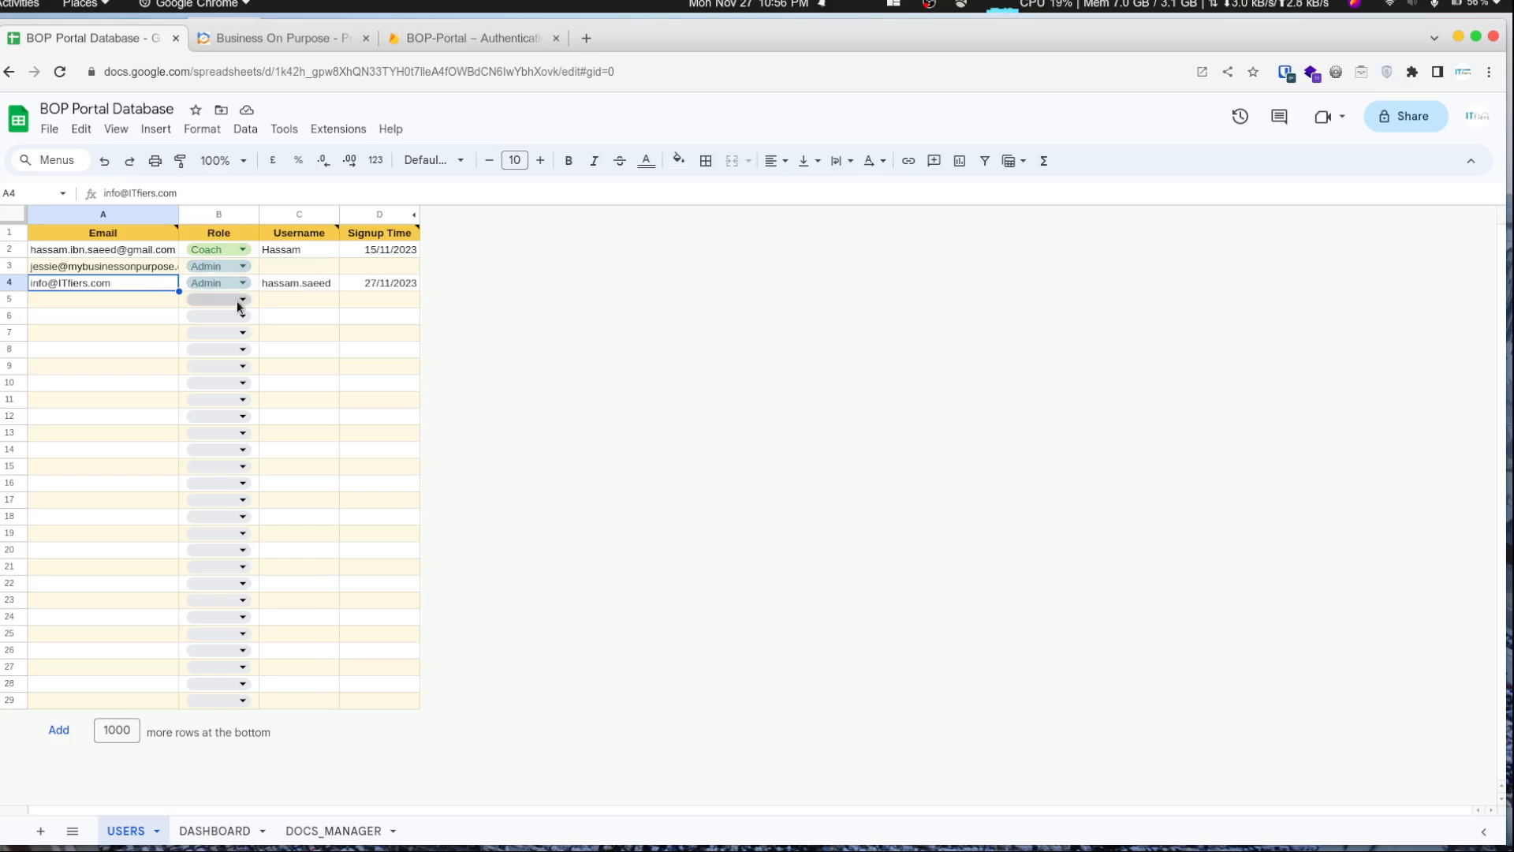
- Compare the DASHBOARD sheet's owner count and target with the numbers in the portal's dashboard banner
click(211, 829)
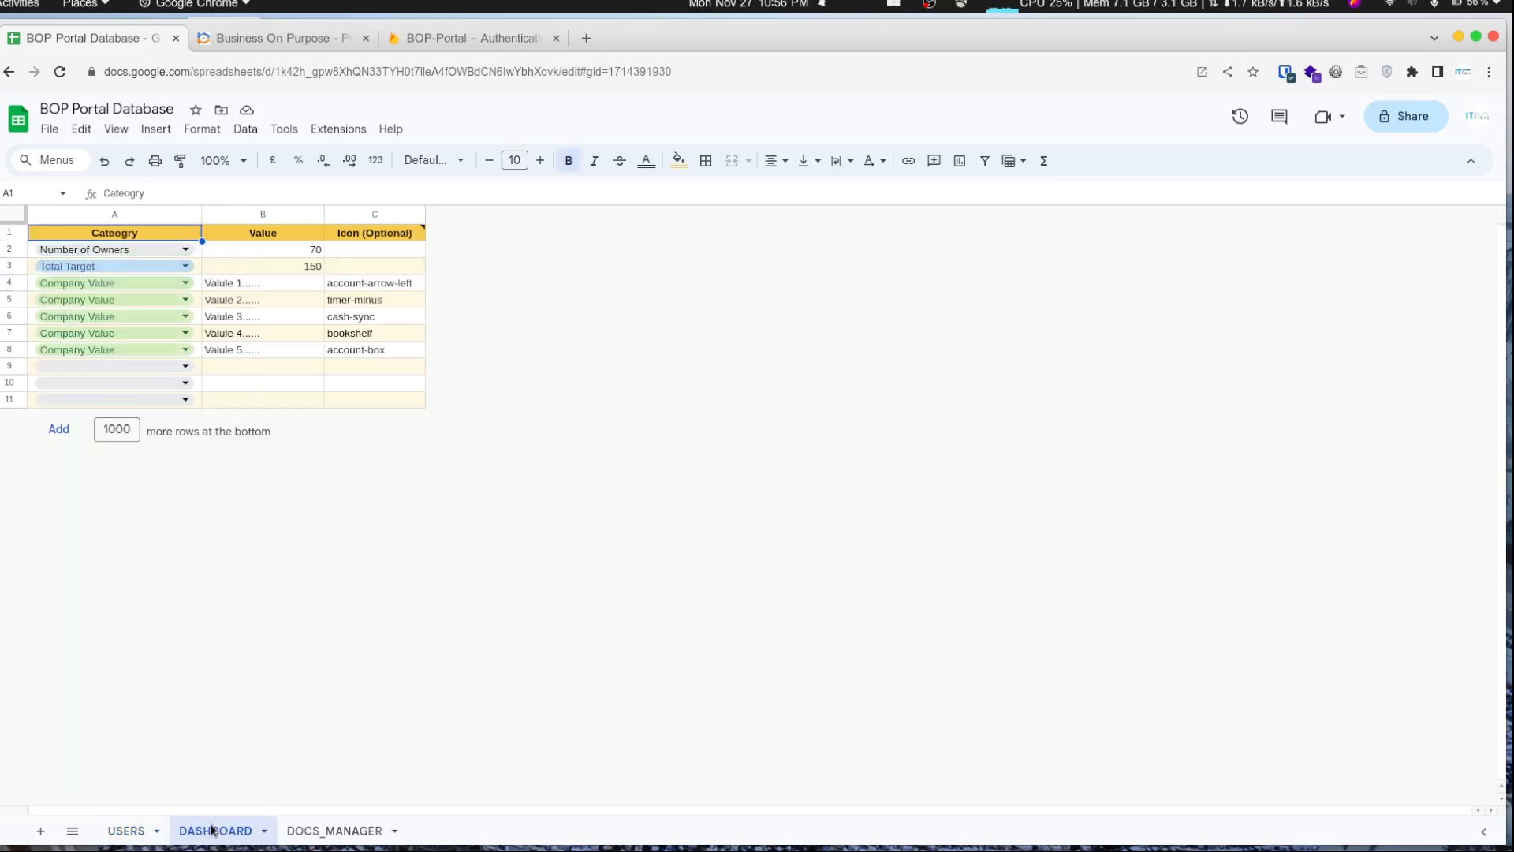
click(272, 40)
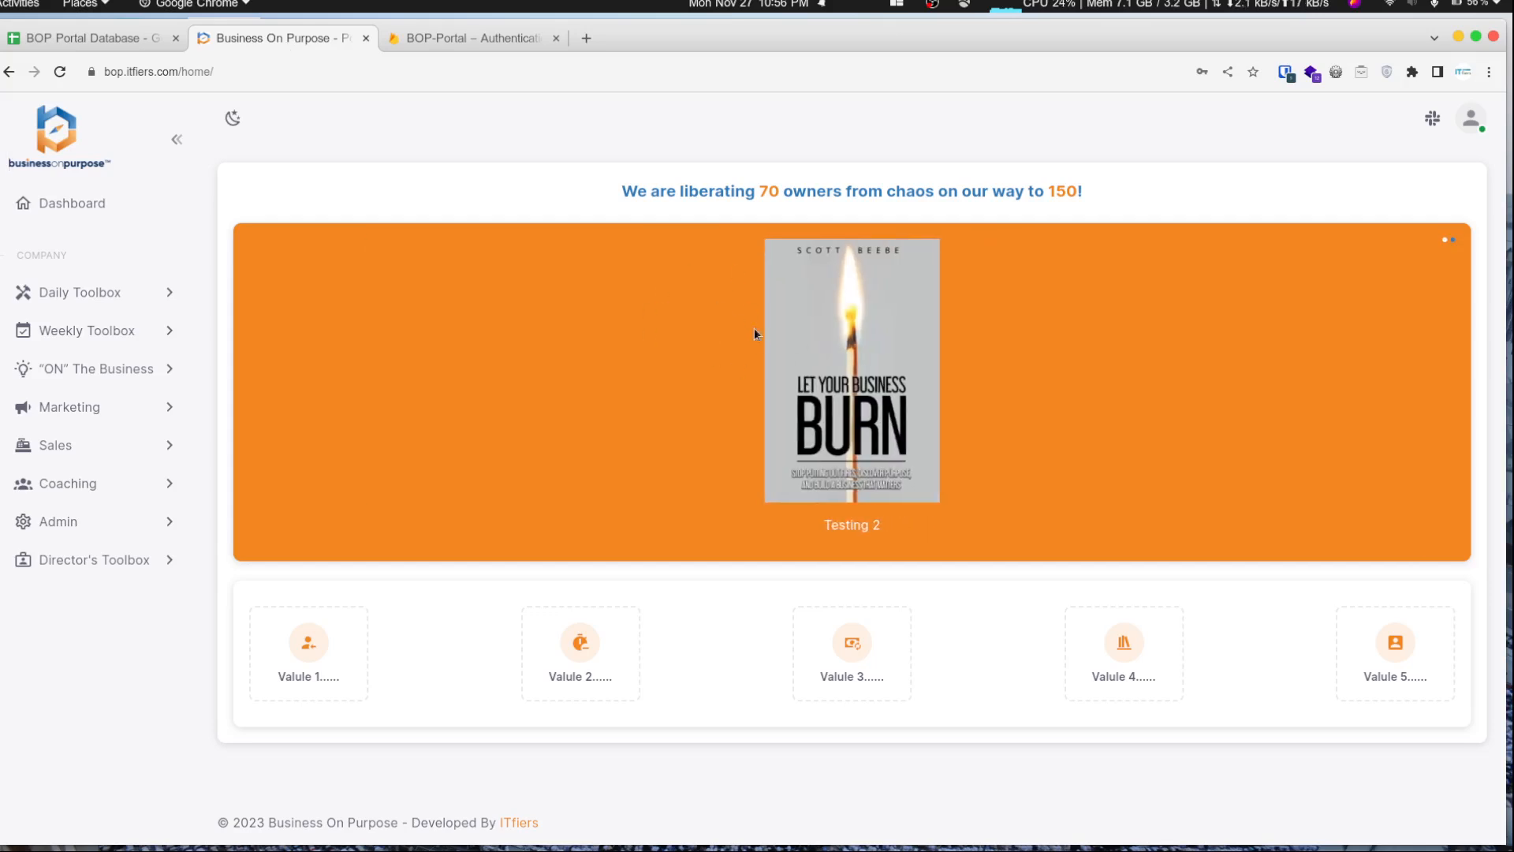
drag(608, 197, 1102, 196)
click(1102, 196)
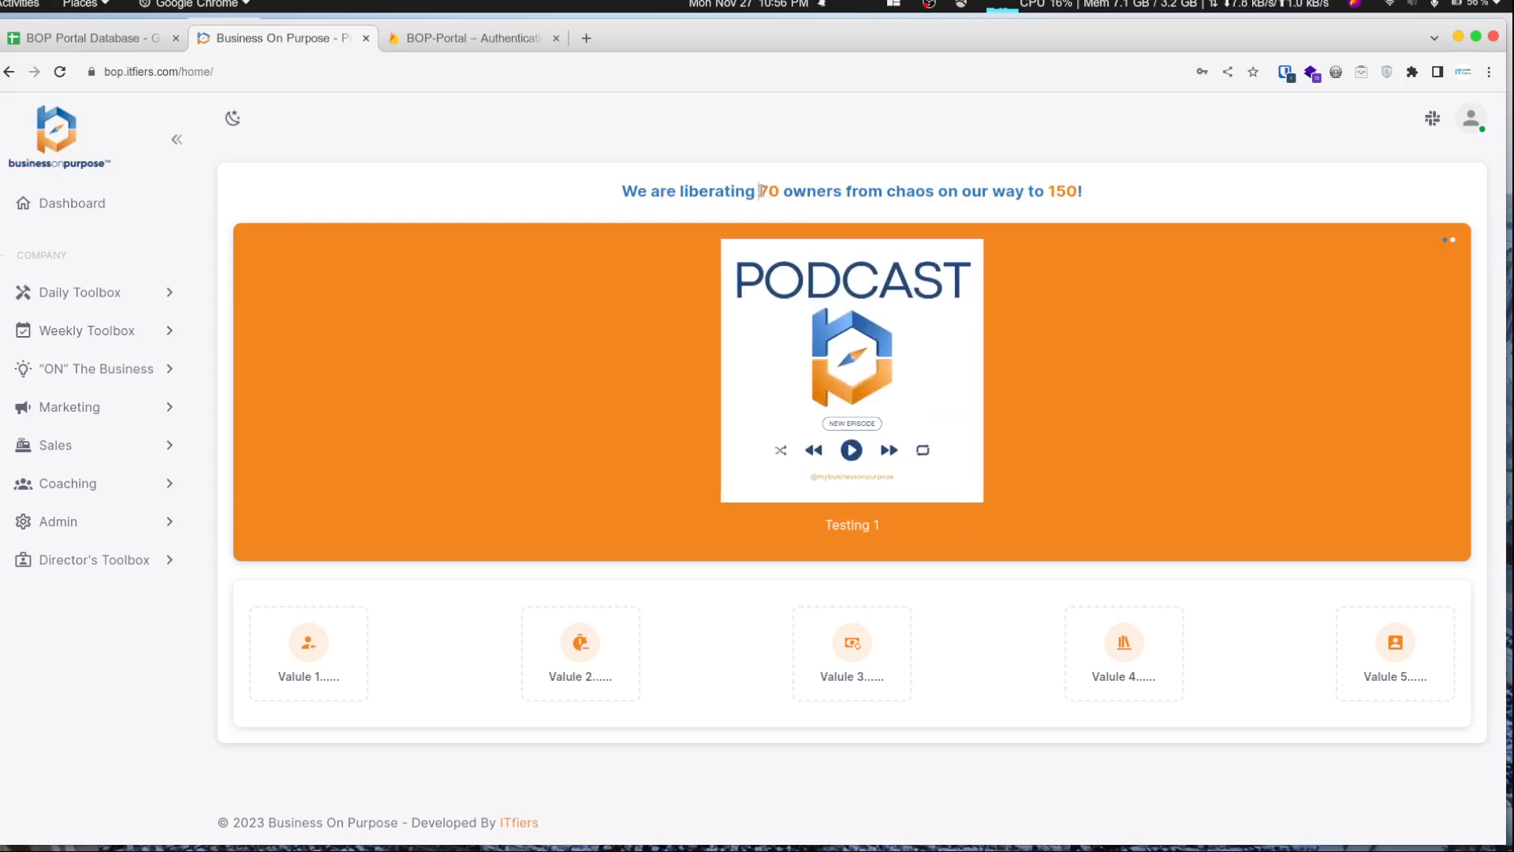
drag(760, 191, 787, 189)
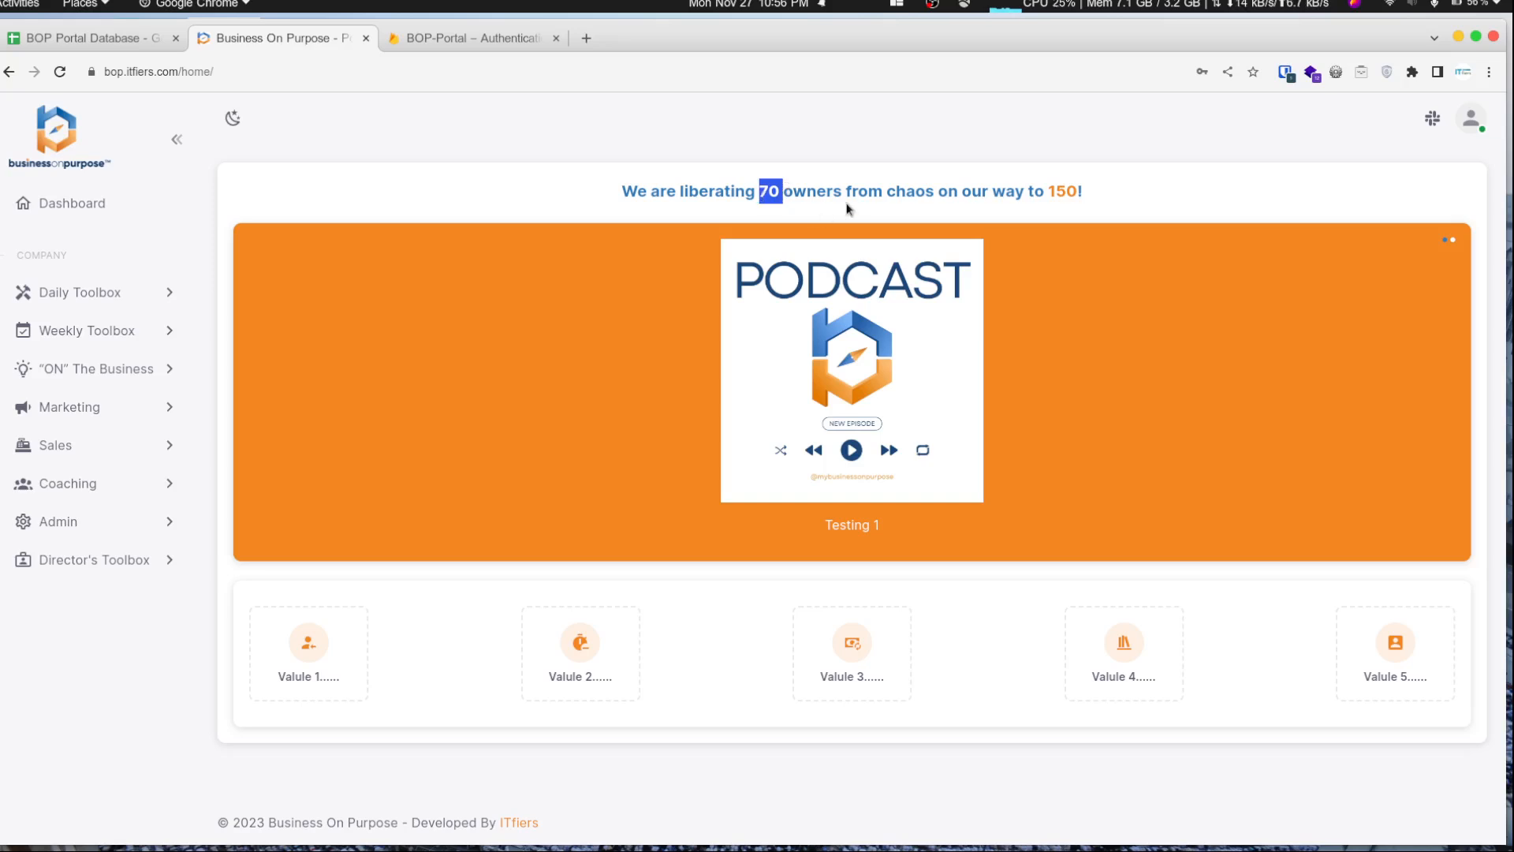
double_click(1075, 191)
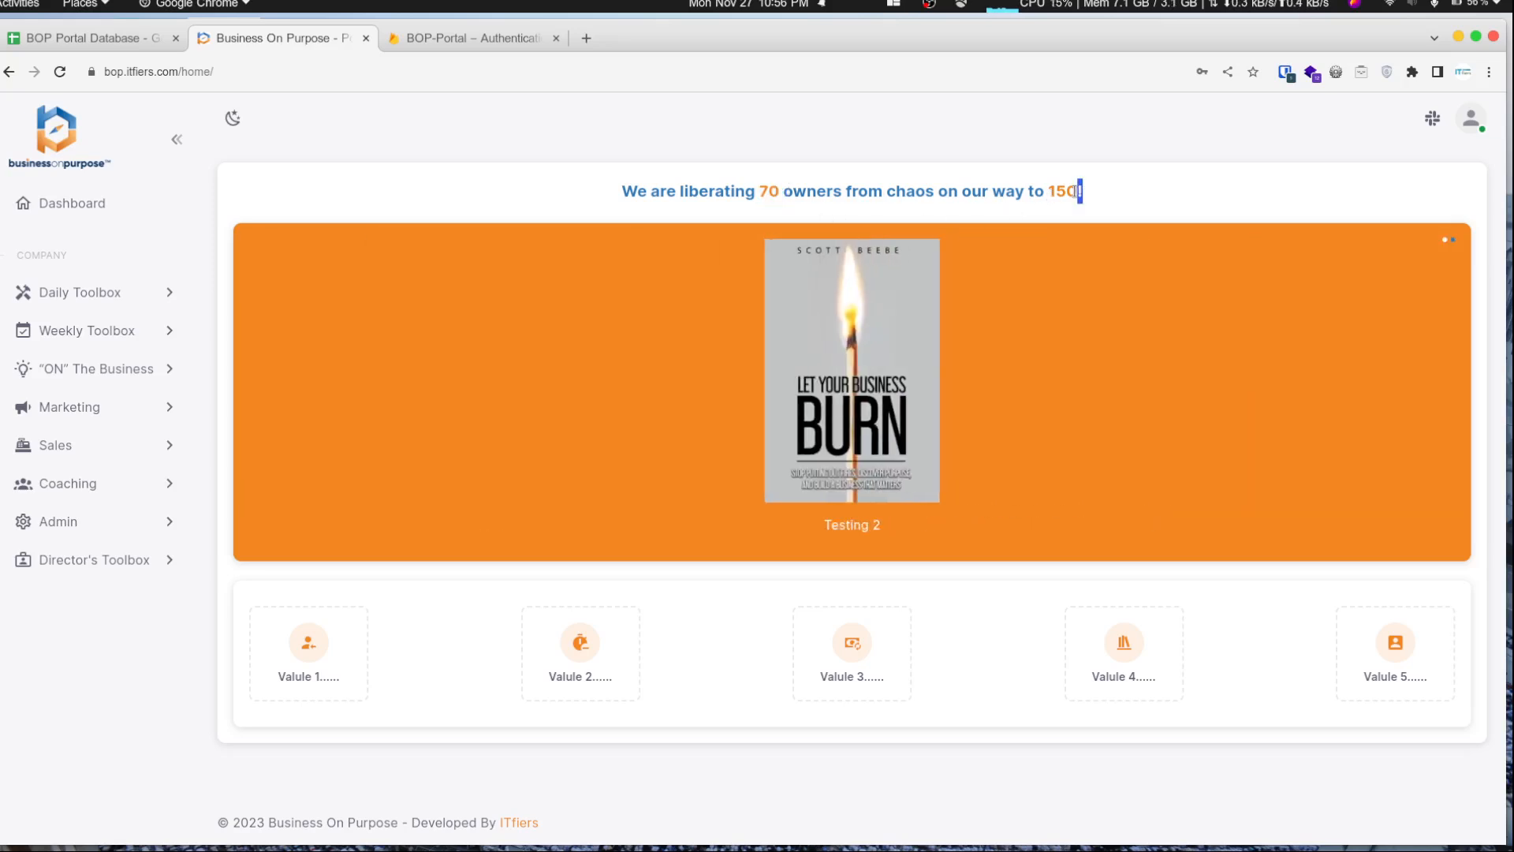
double_click(1061, 192)
- Compare the DASHBOARD sheet's owner, target and company value cells with the portal dashboard's banner and value cards
click(82, 39)
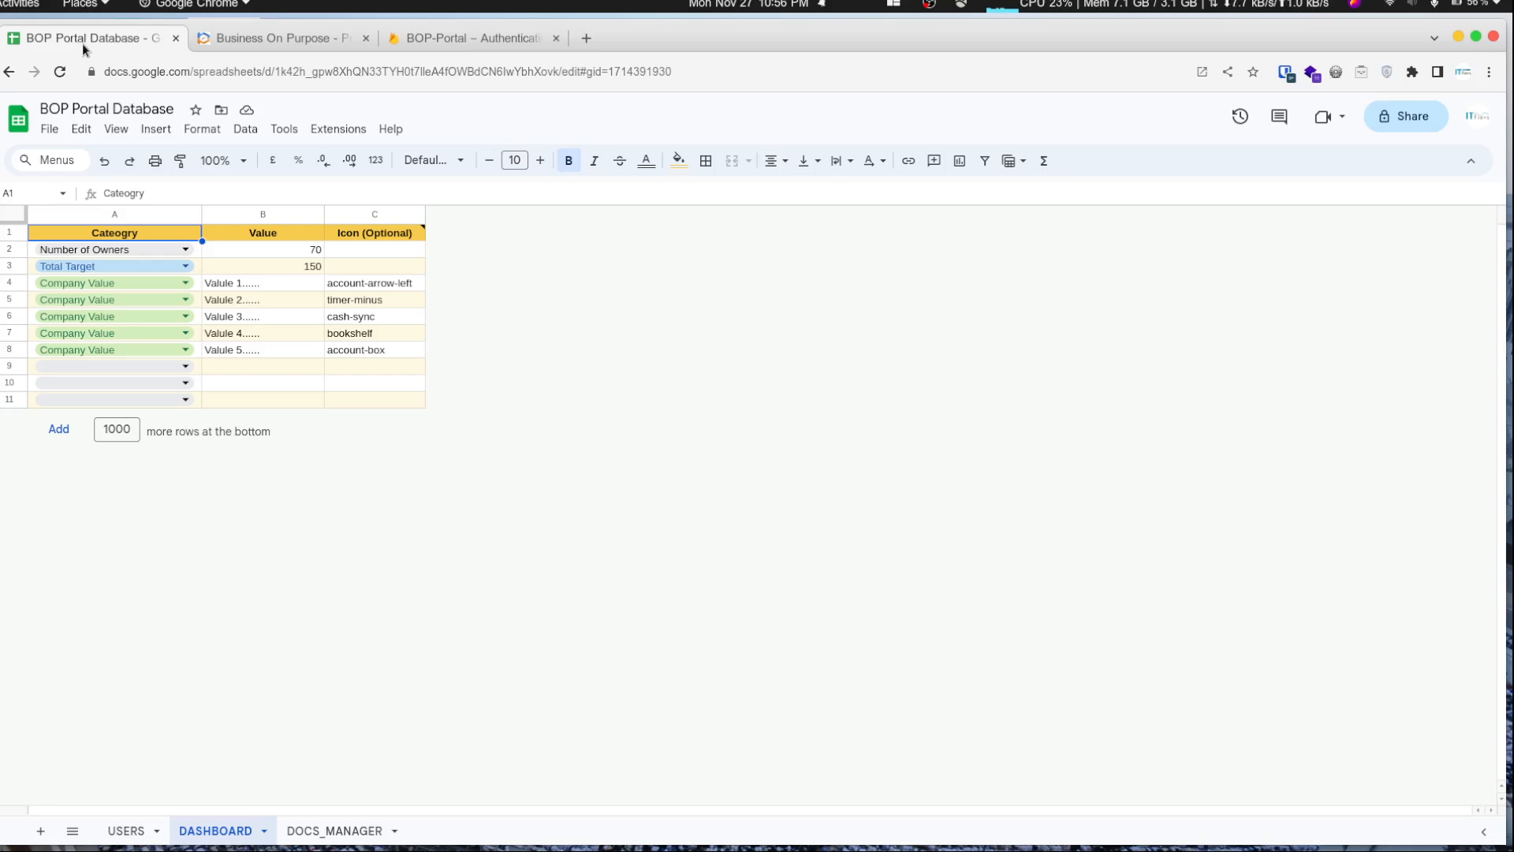
click(276, 251)
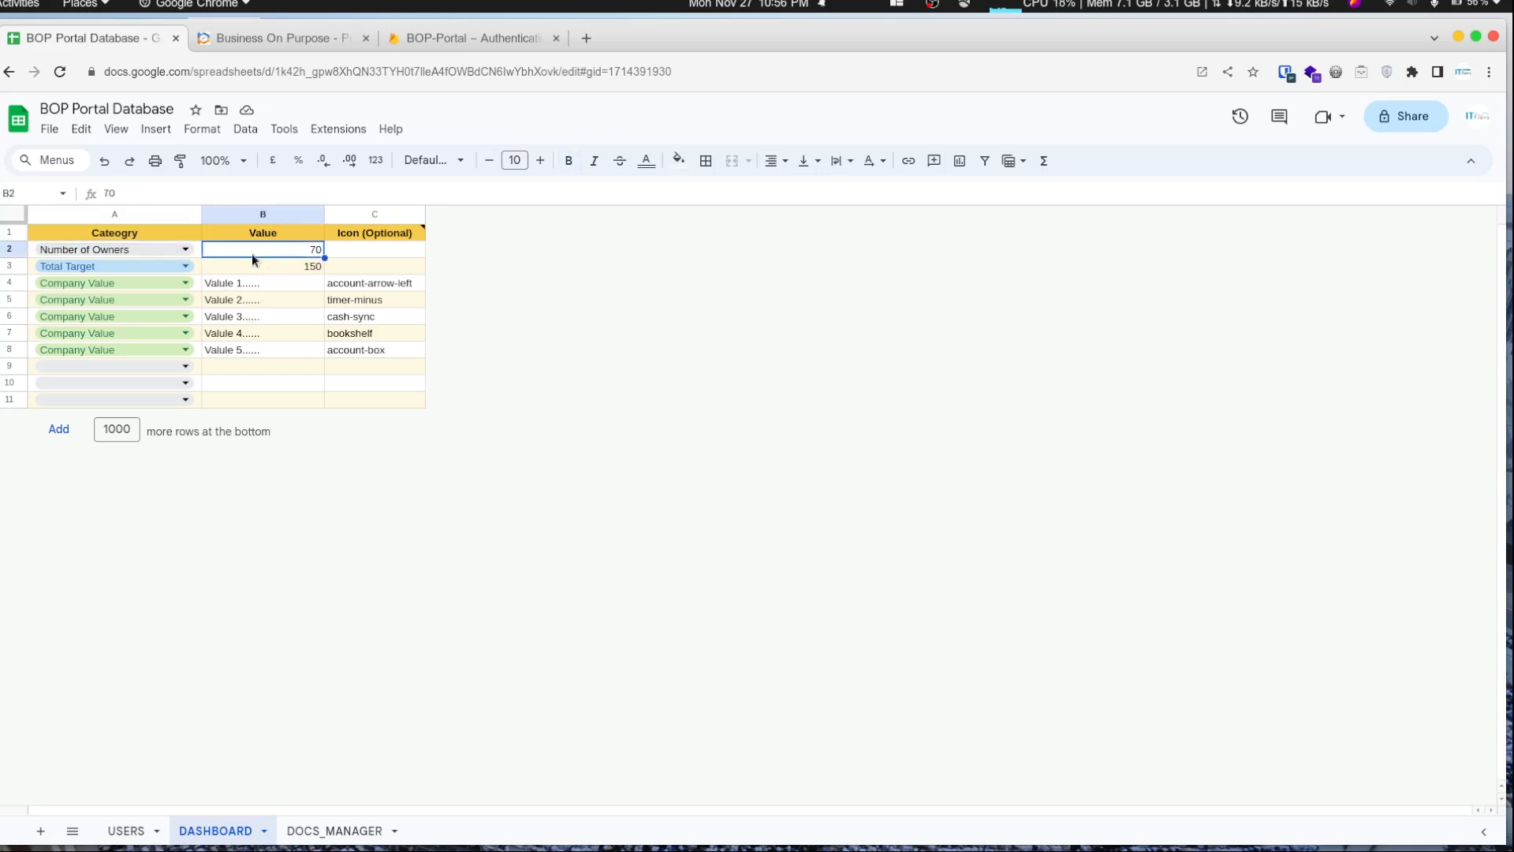
click(265, 268)
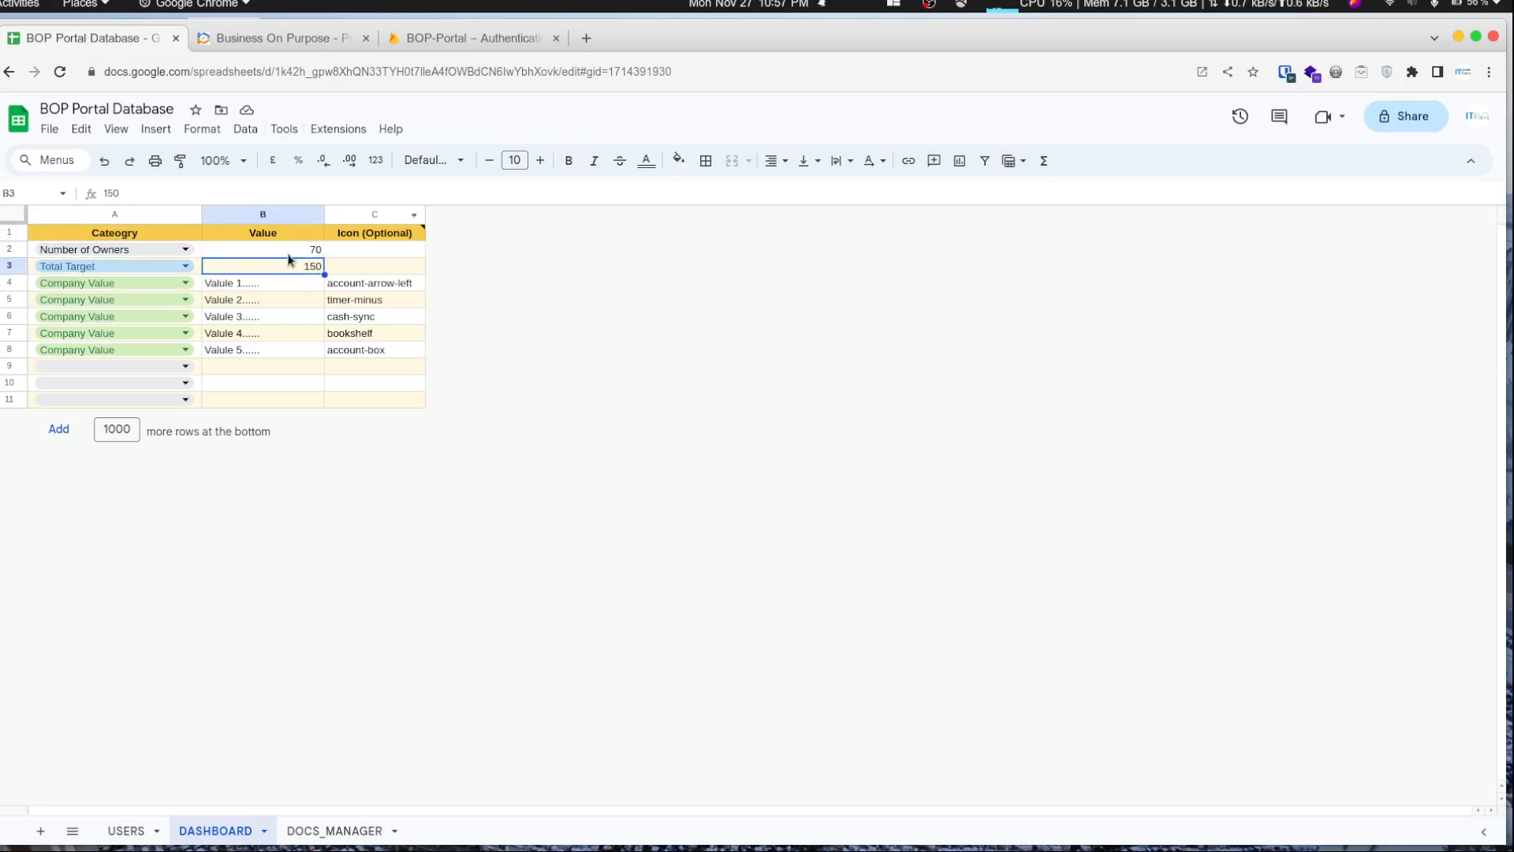
click(297, 40)
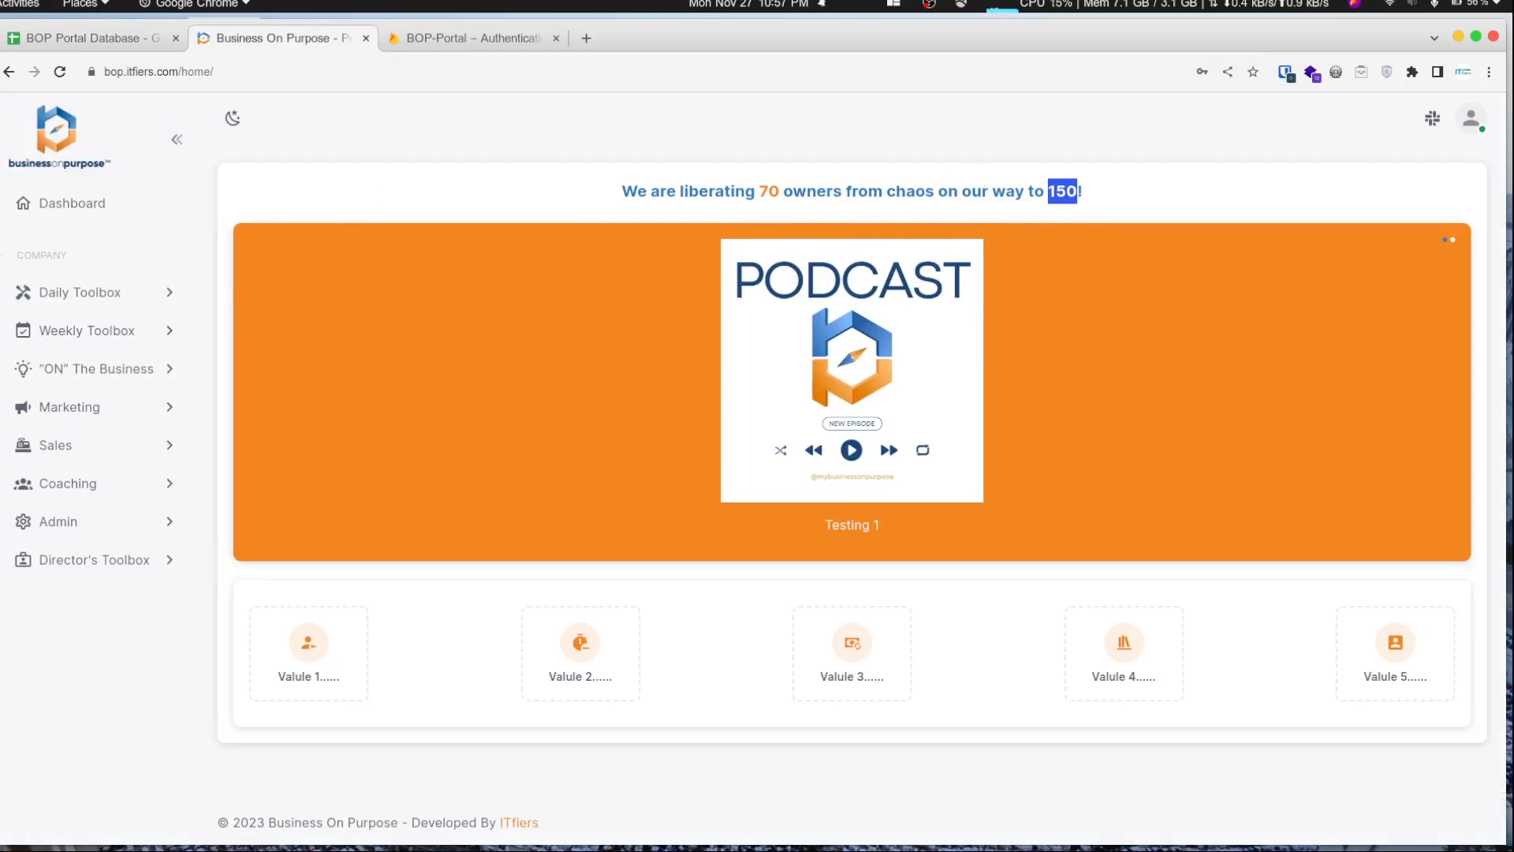
click(77, 36)
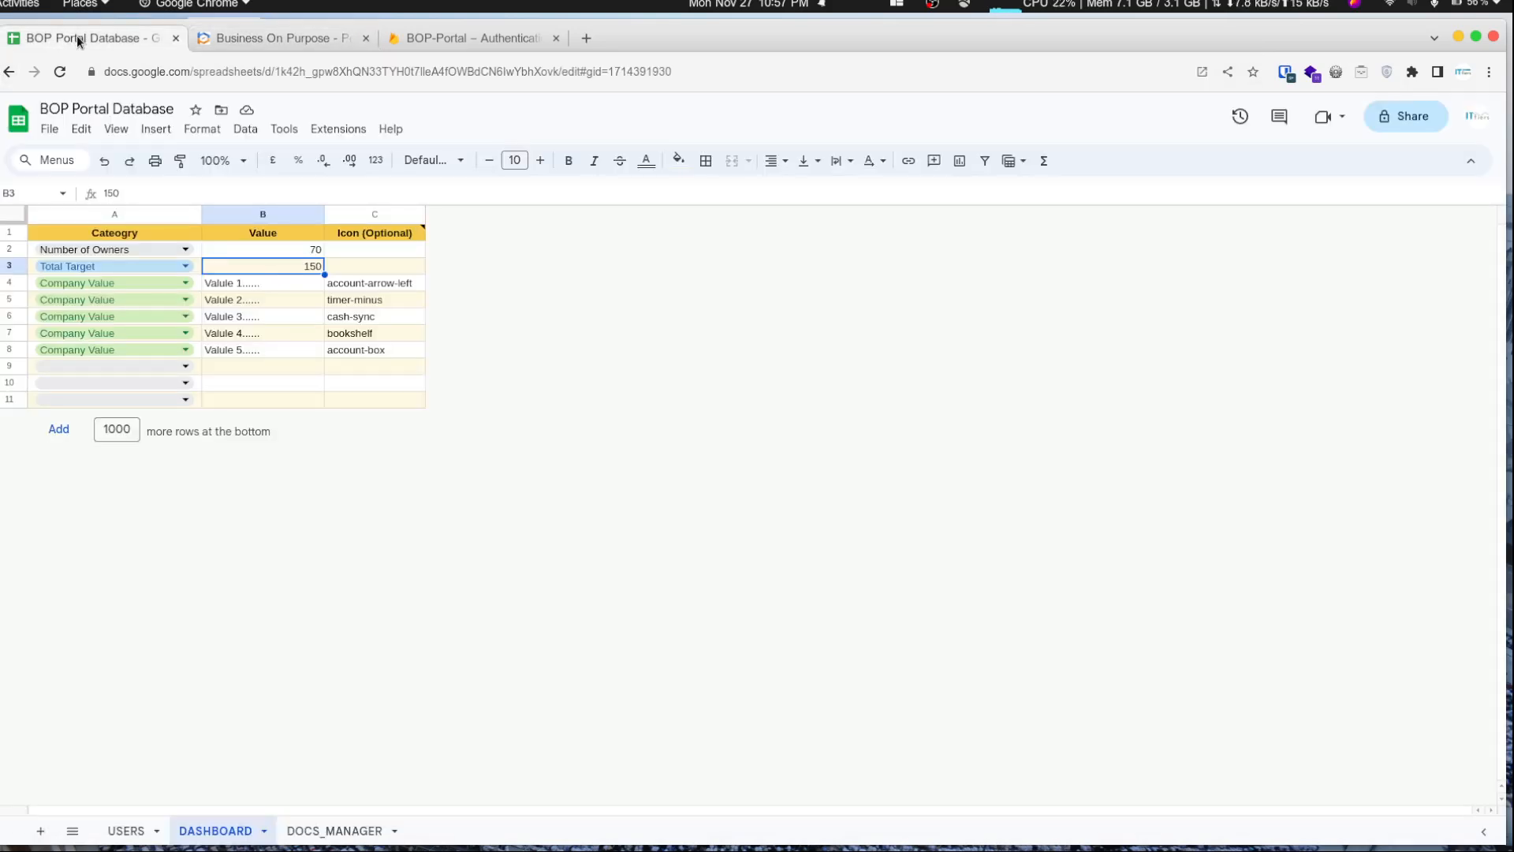
click(242, 49)
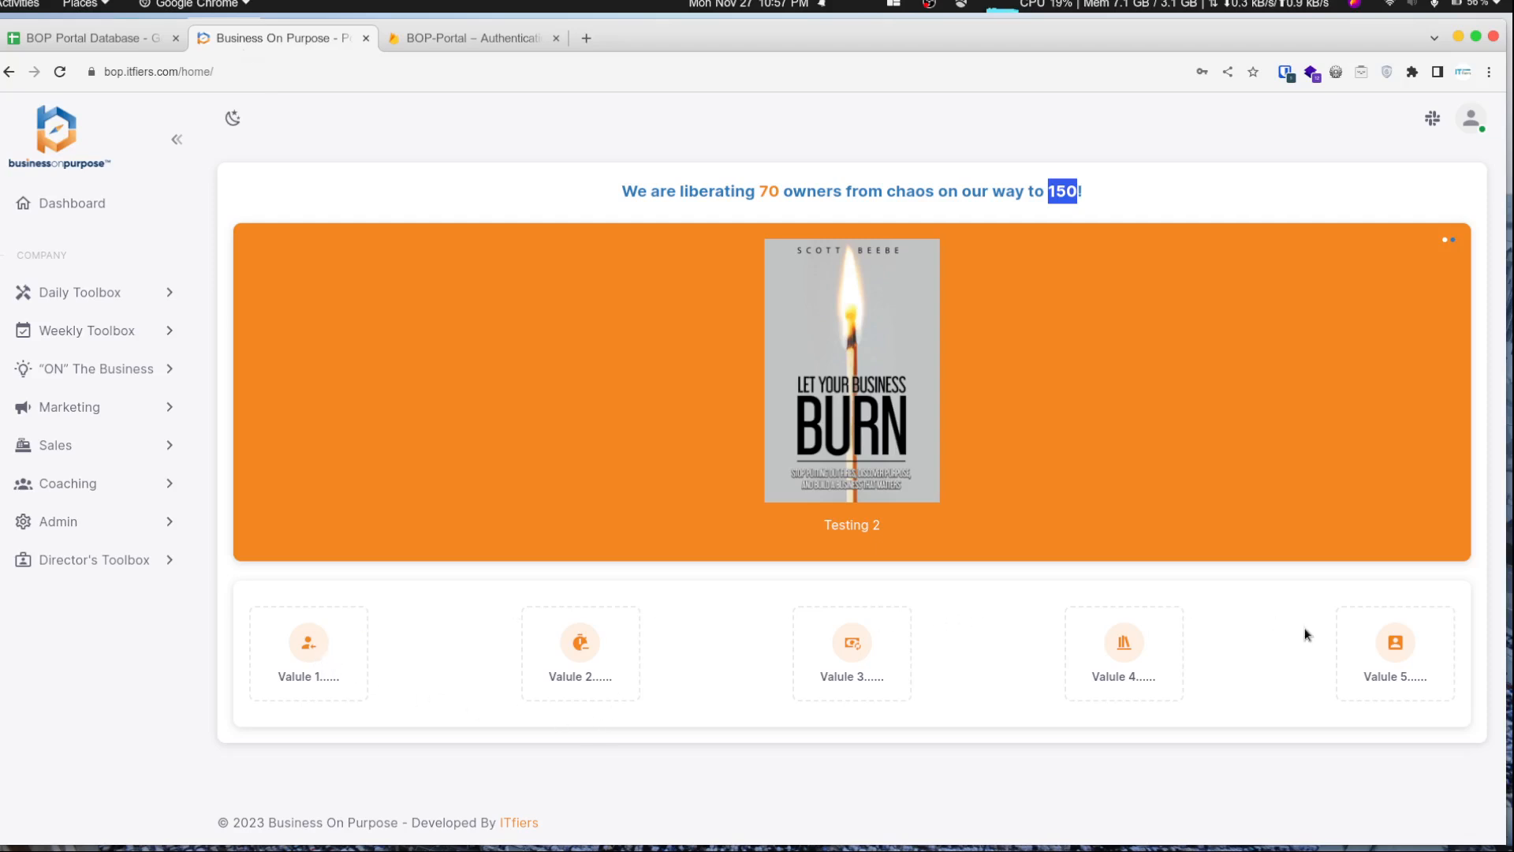
click(101, 39)
drag(270, 284, 281, 371)
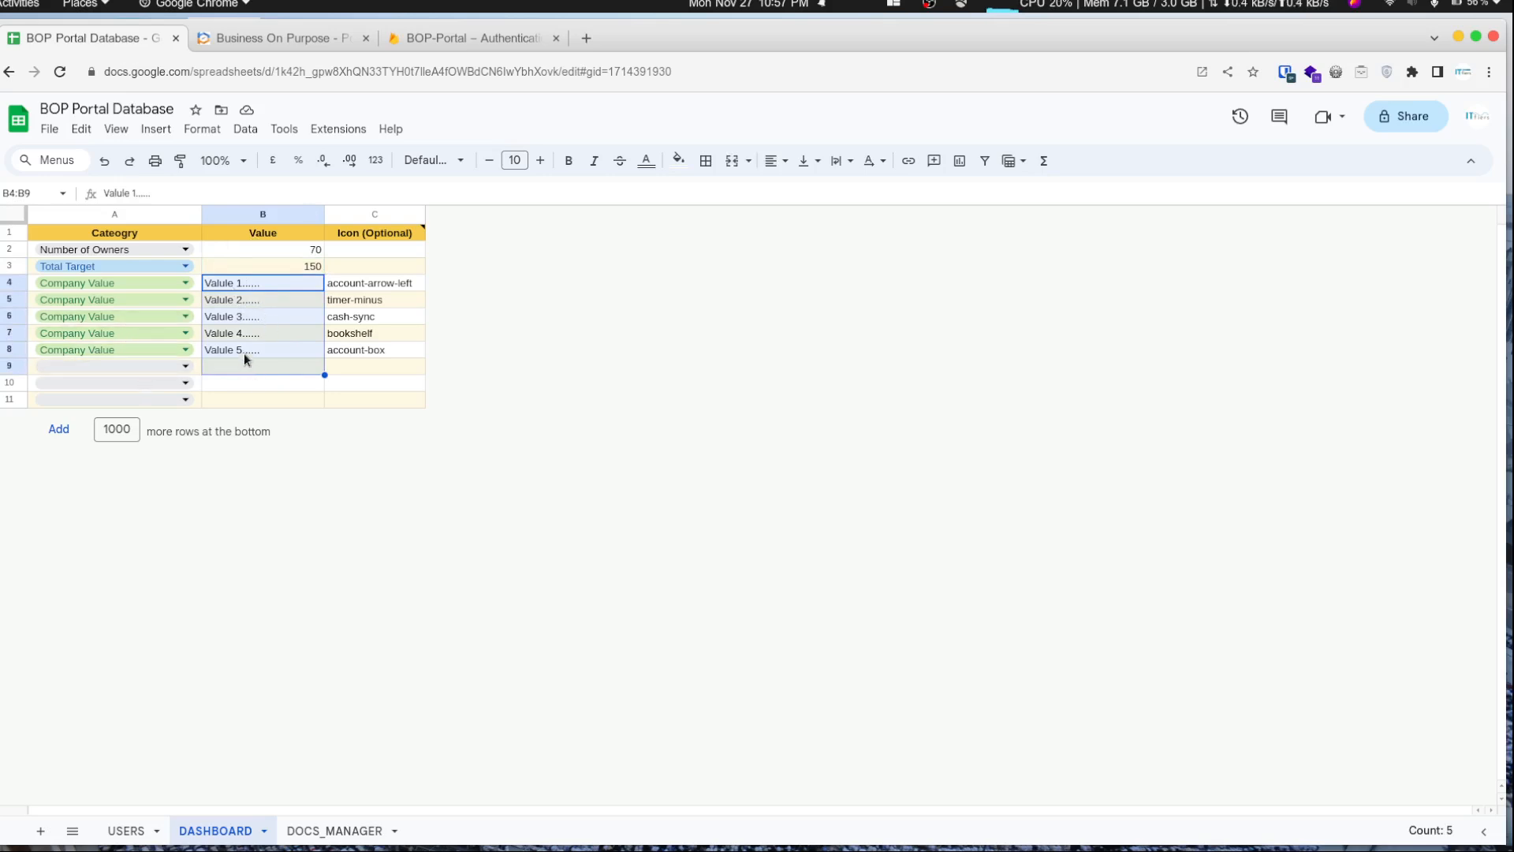
click(162, 366)
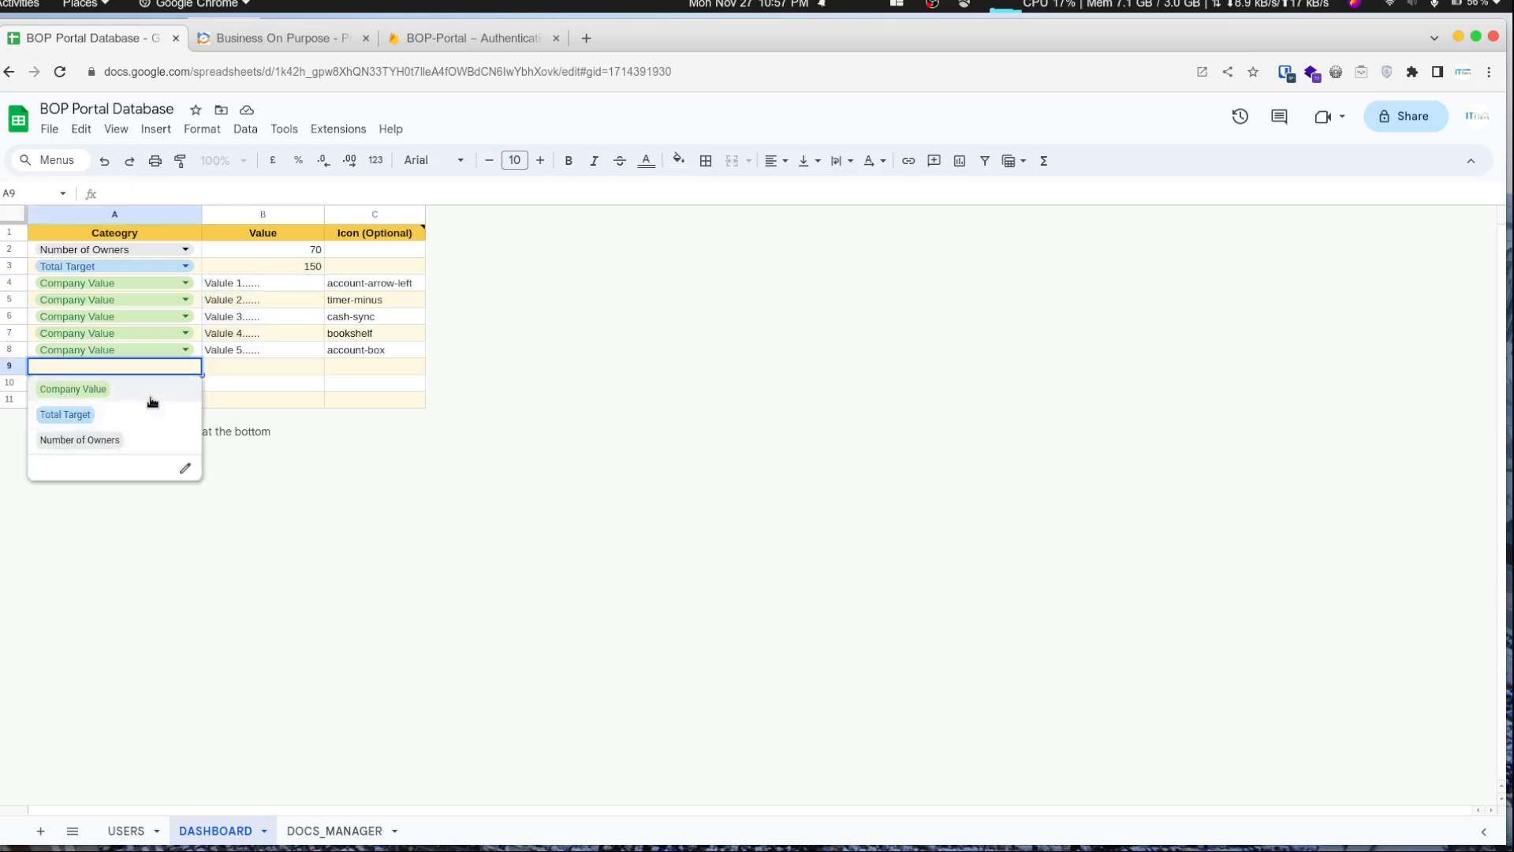
click(152, 398)
click(268, 375)
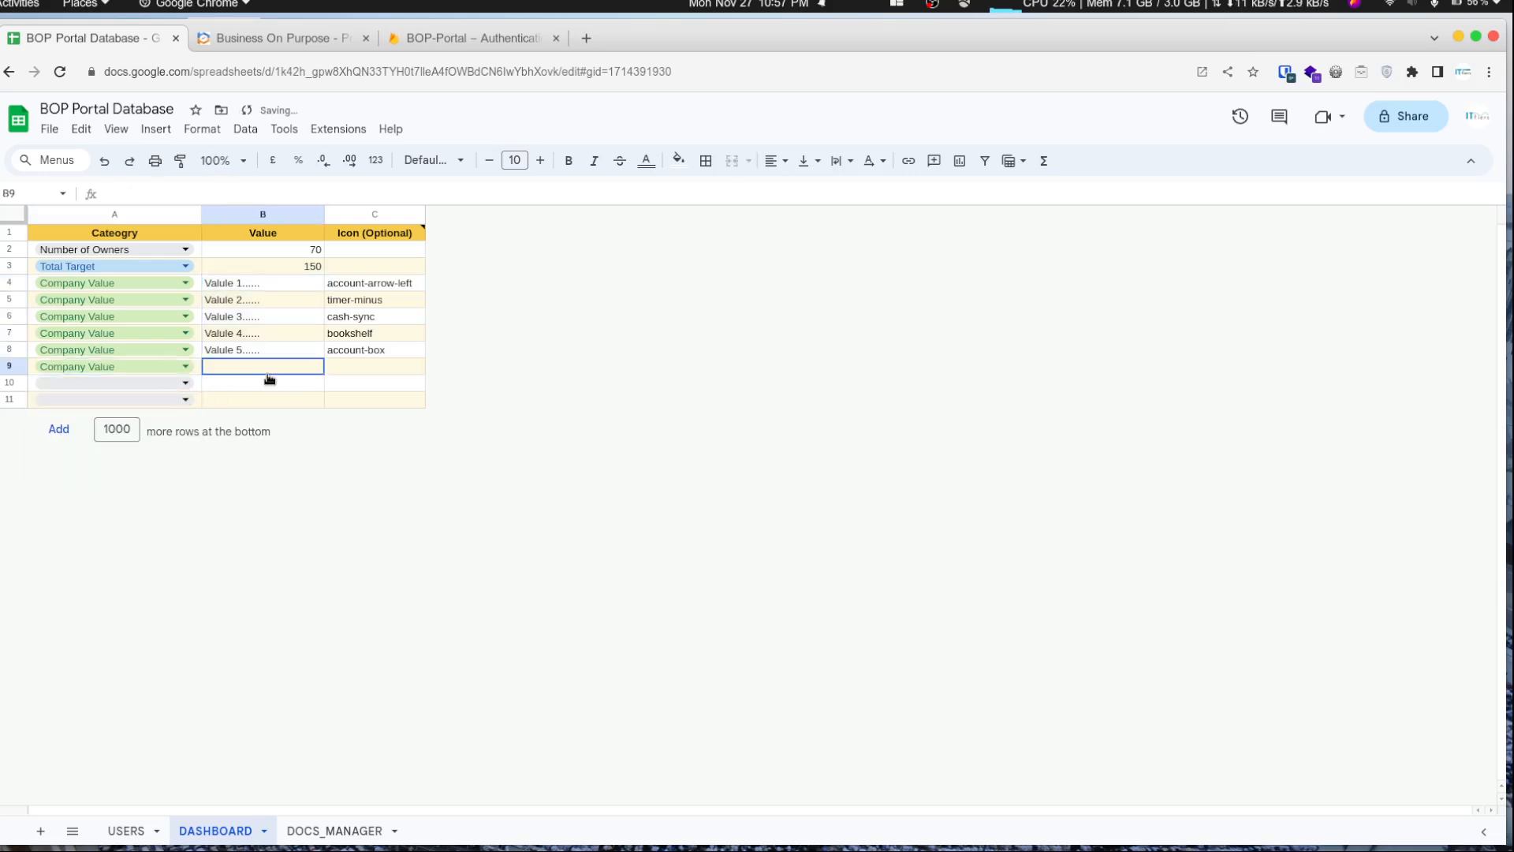
key(Left)
key(Right)
key(Left)
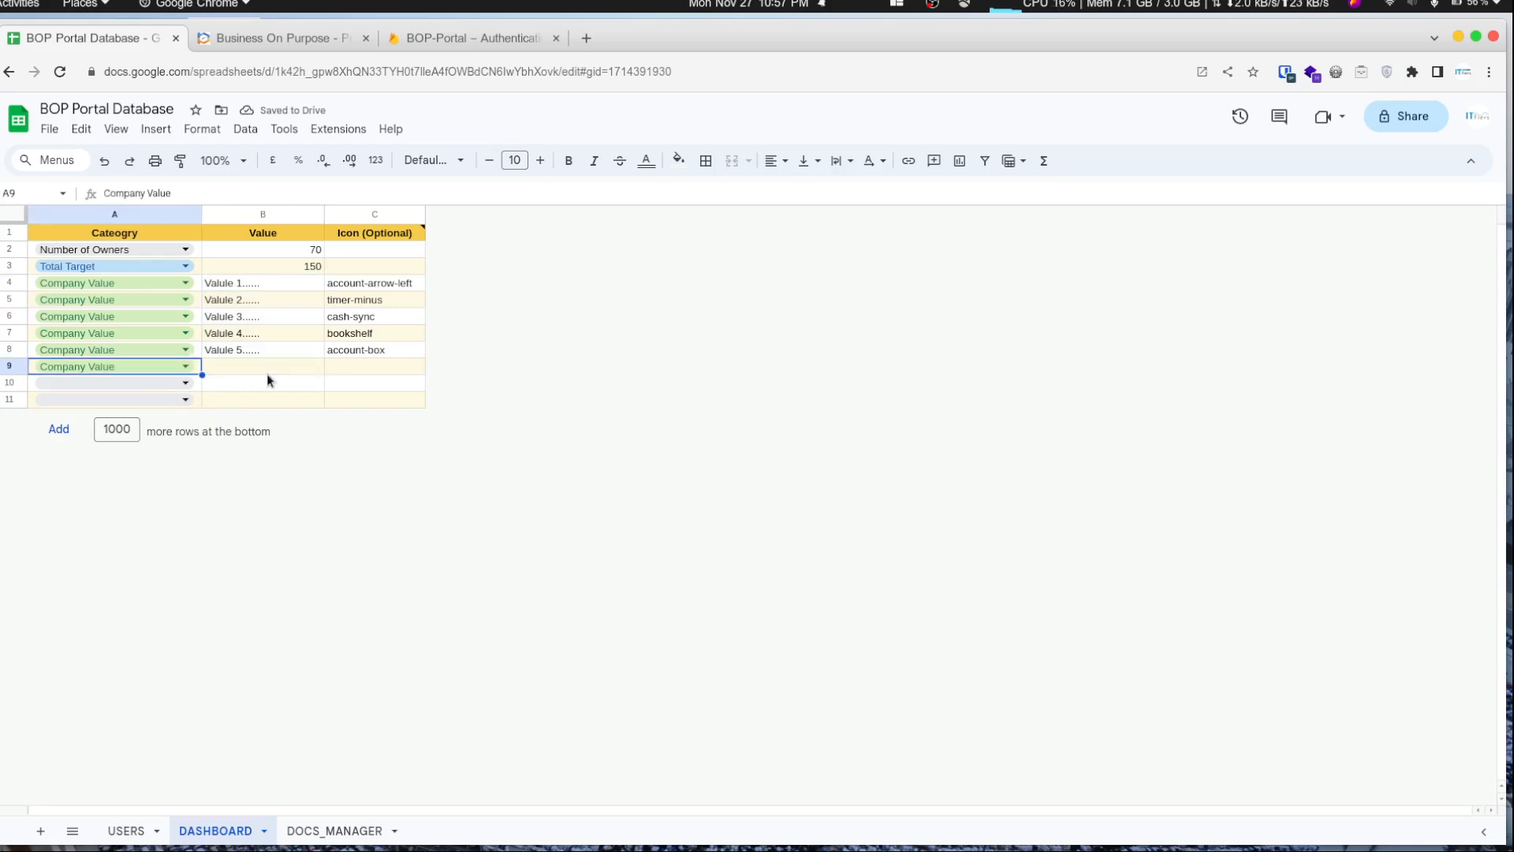
key(Delete)
key(Right)
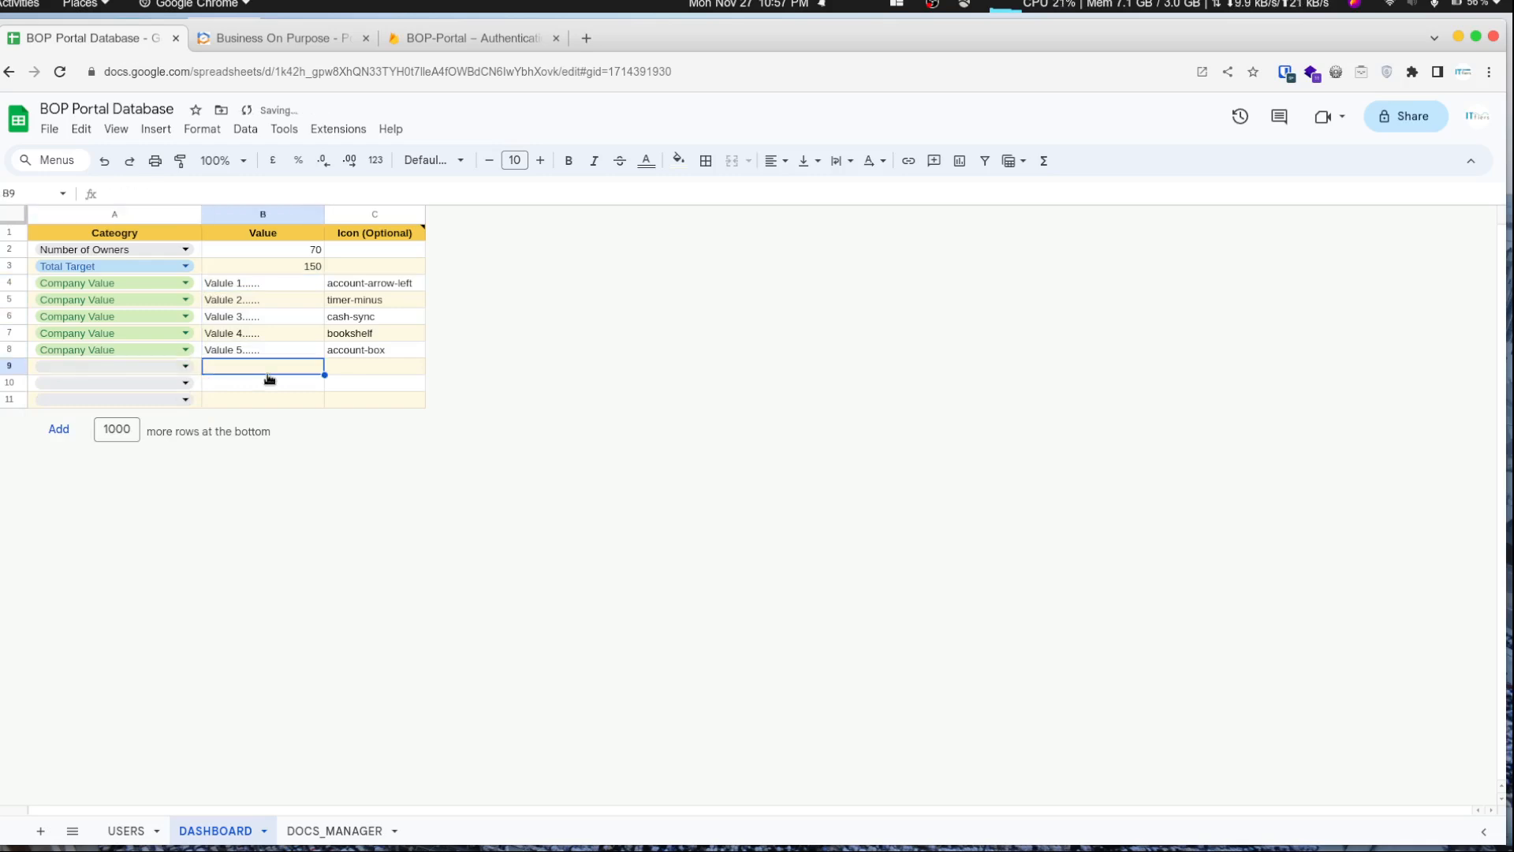
key(Left)
key(Right)
key(Right)
key(Left)
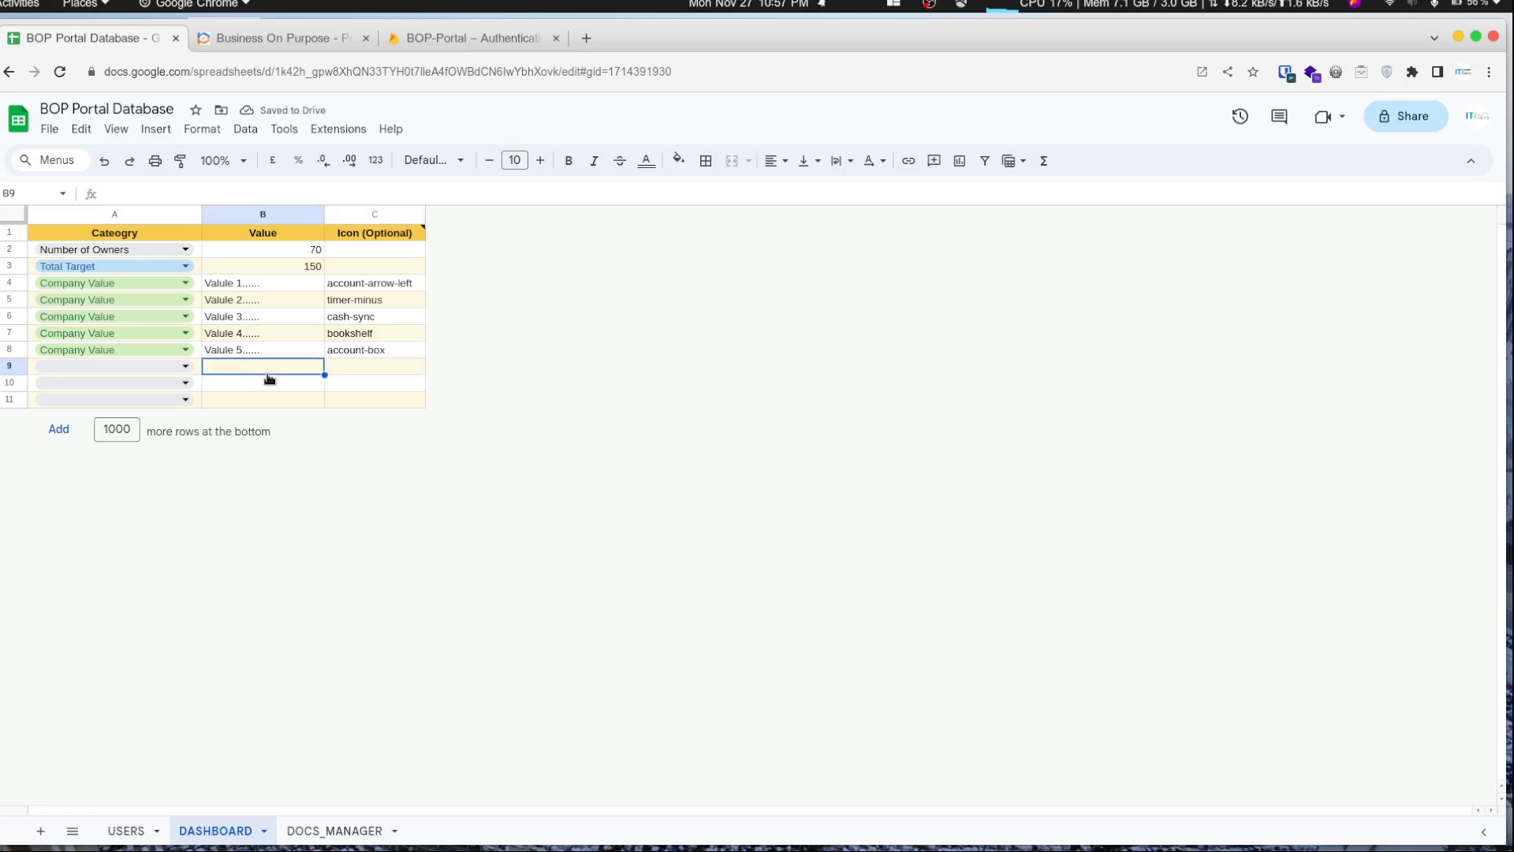
- Open the icon-names URL from the Icon (Optional) header's note in a new tab
click(384, 303)
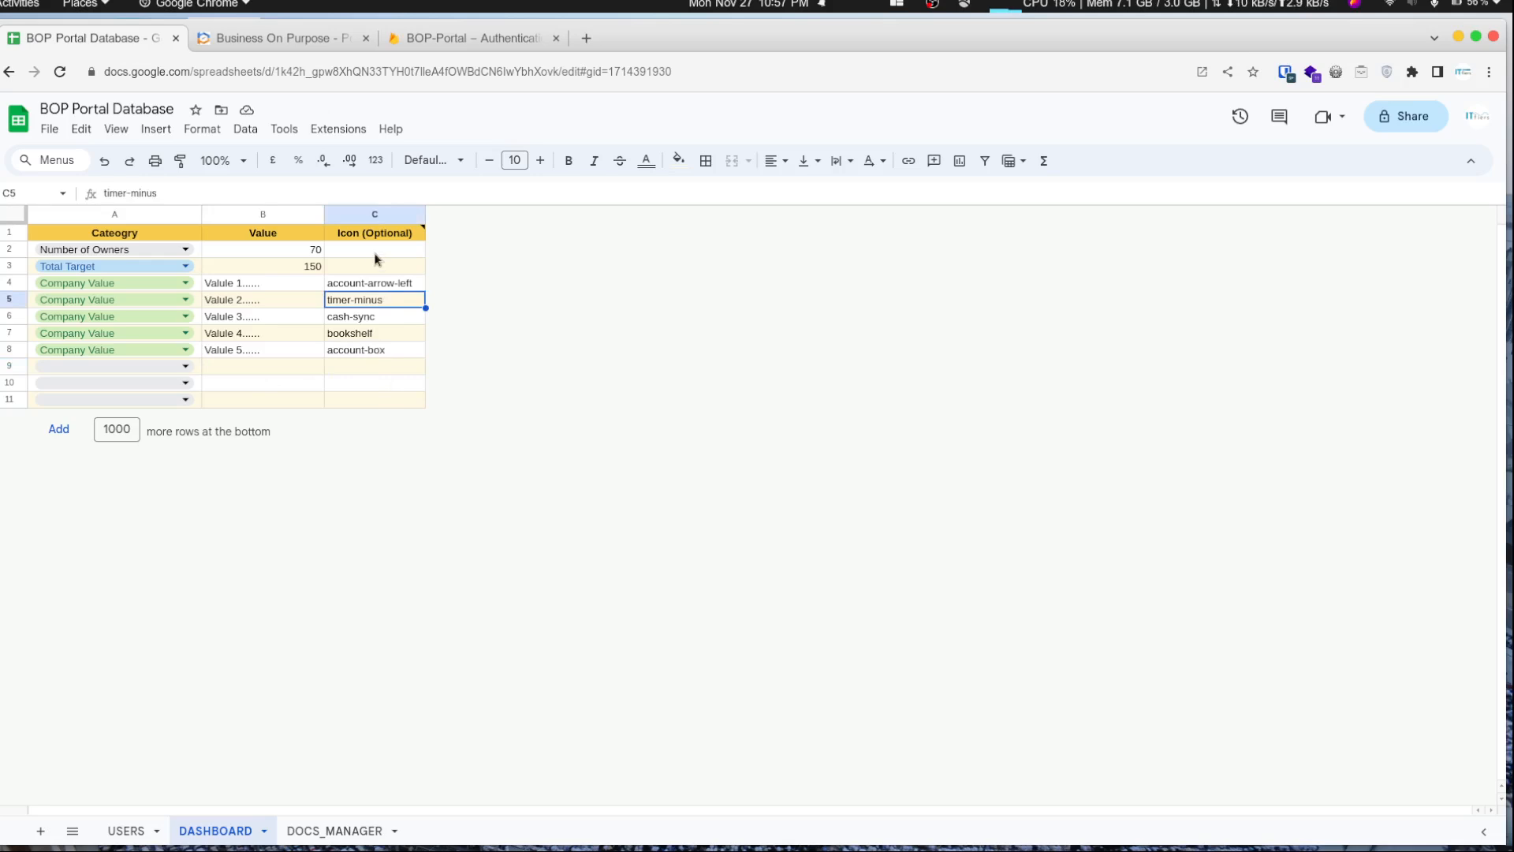
mouse_move(386, 234)
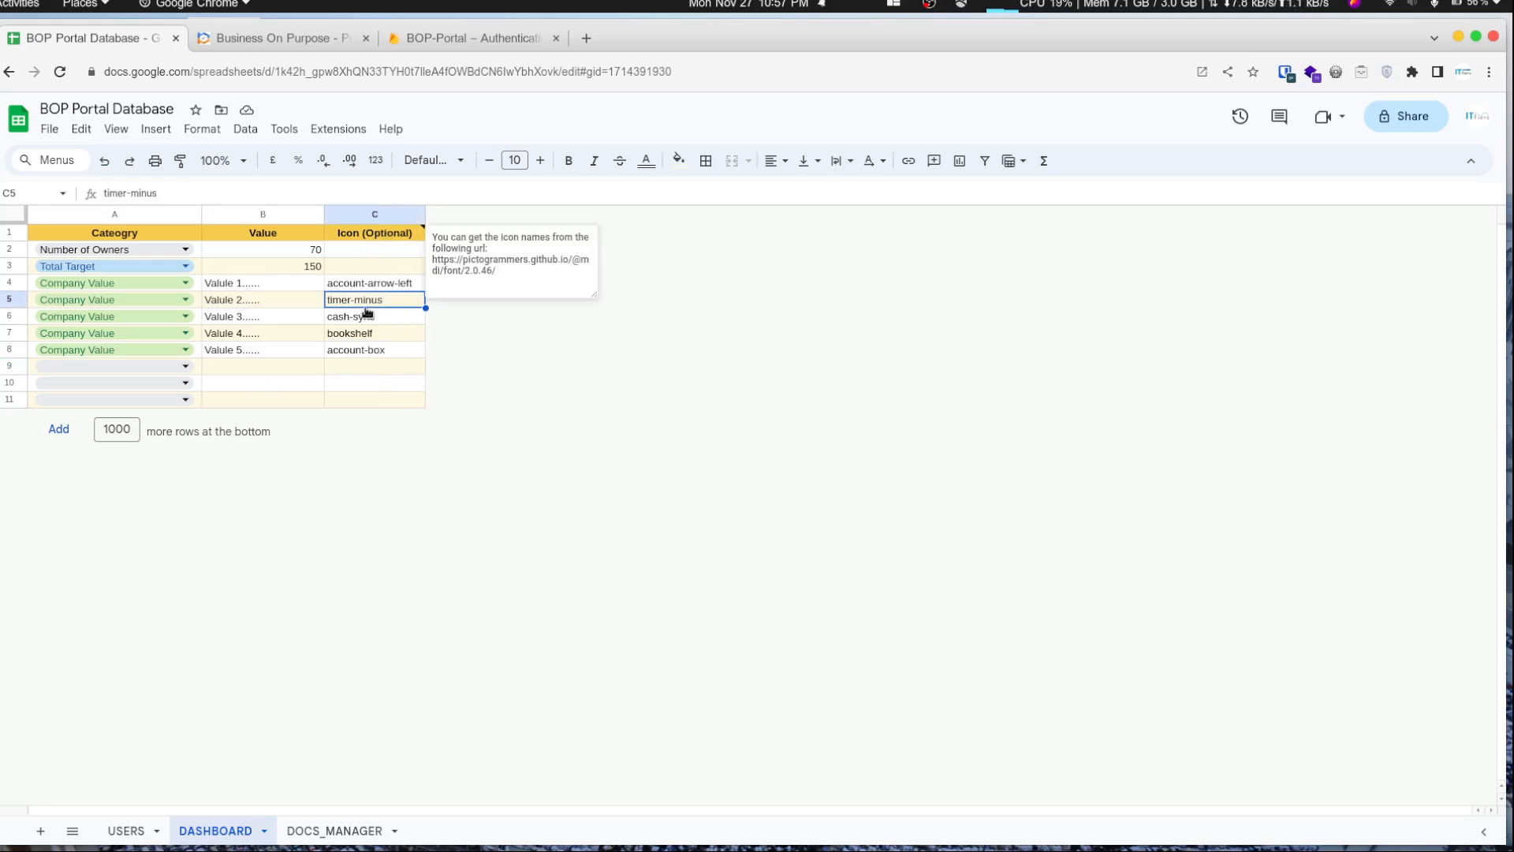
click(371, 337)
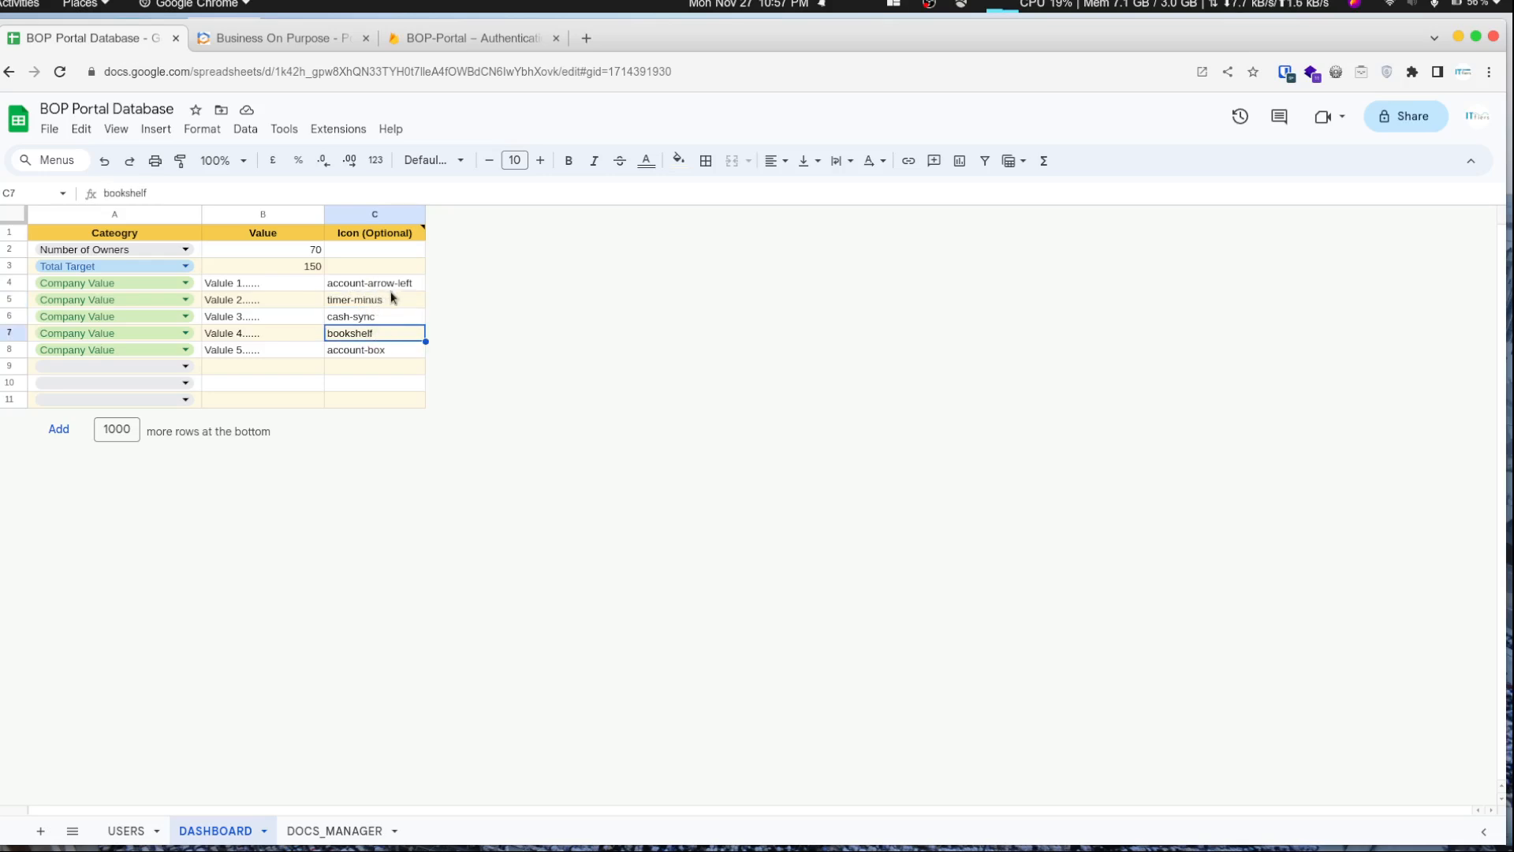
mouse_move(383, 236)
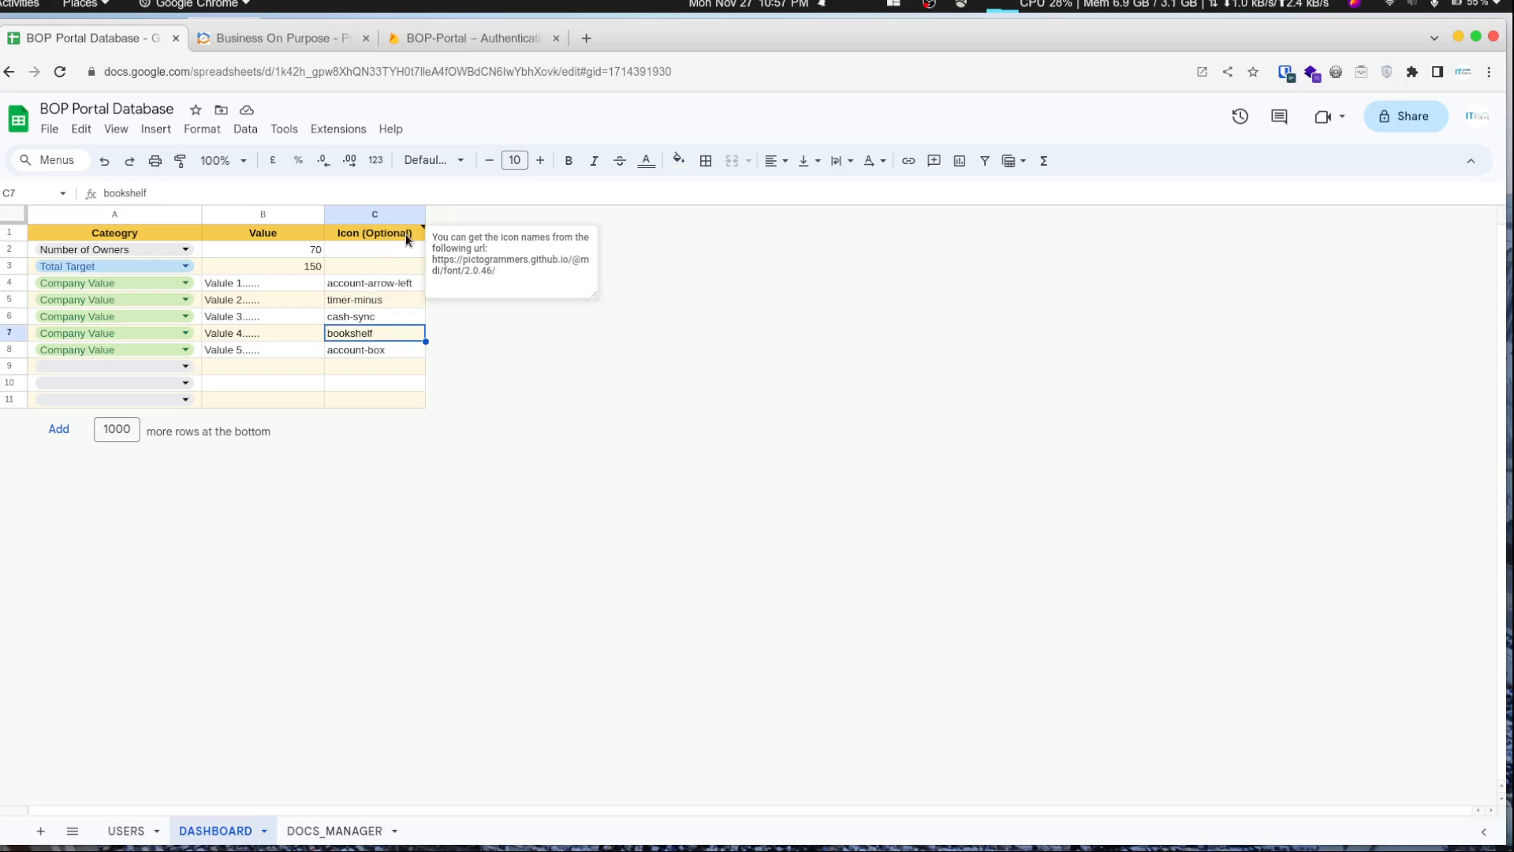
drag(506, 269, 429, 264)
key(ctrl+c)
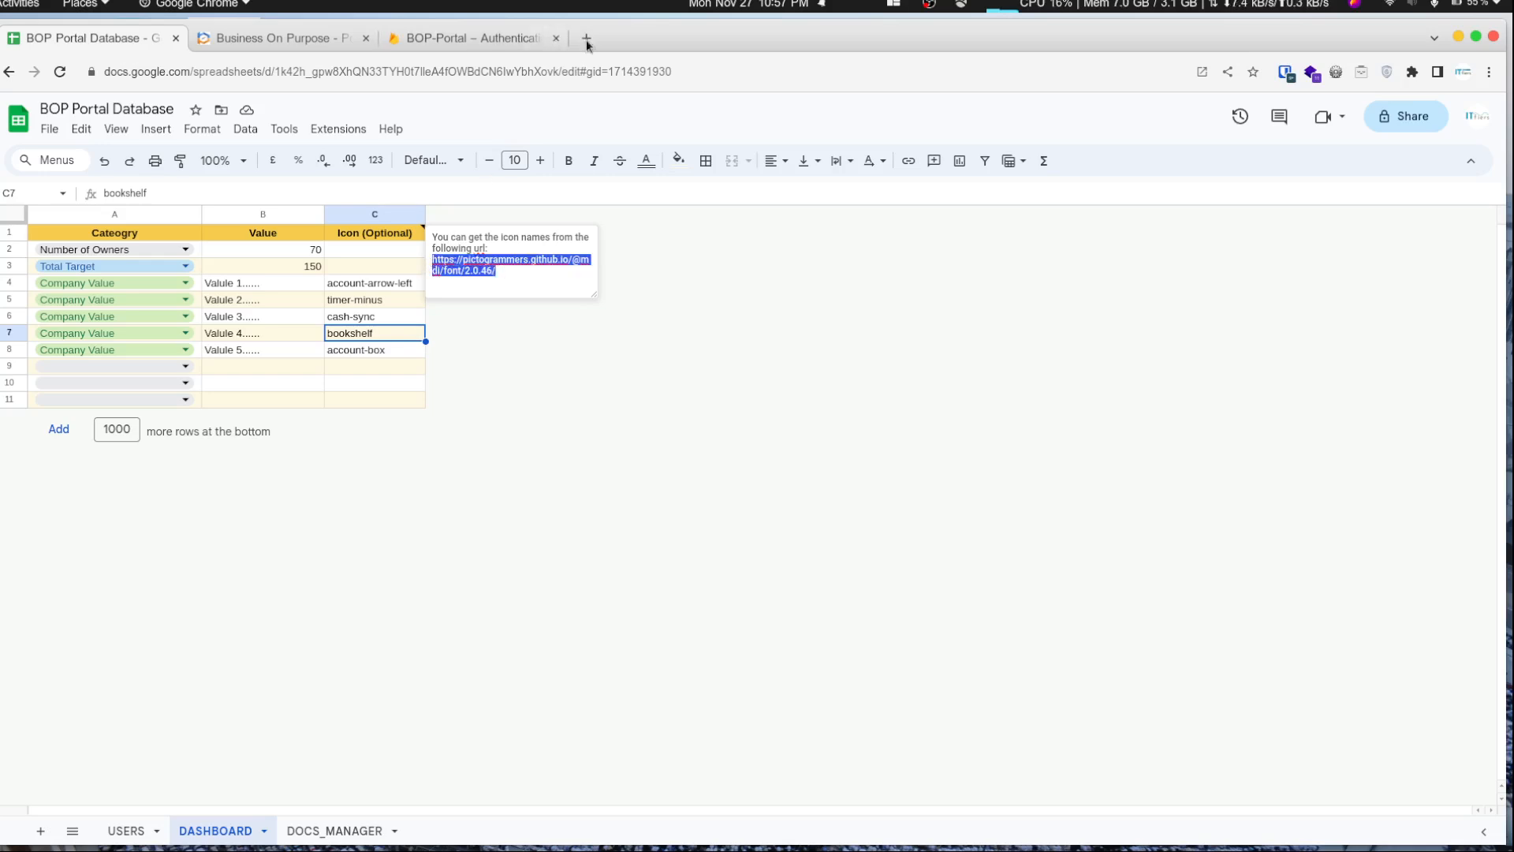
click(586, 38)
key(ctrl+v)
key(Return)
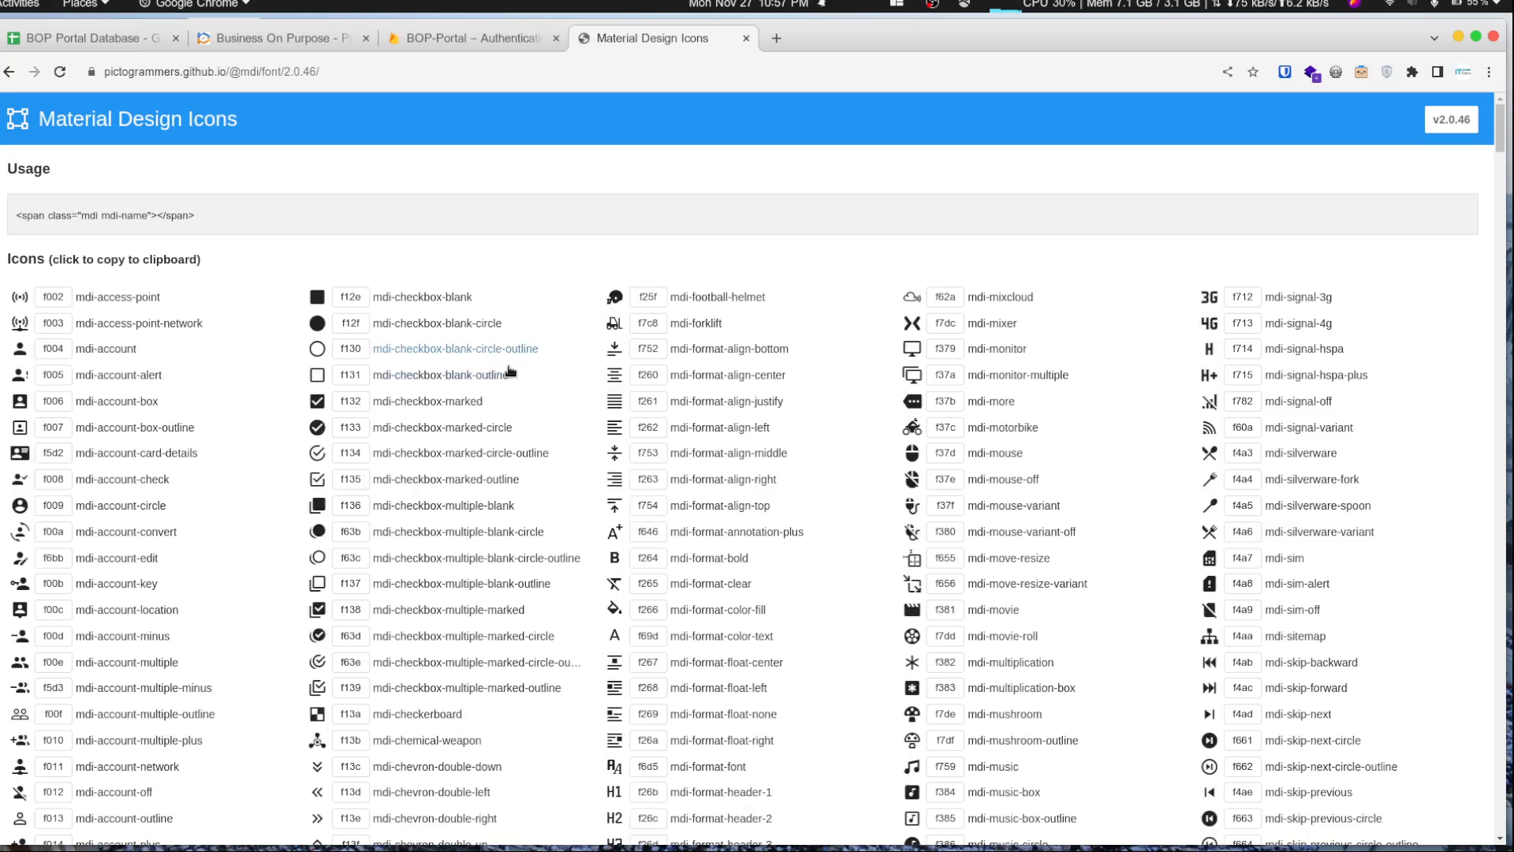
click(718, 559)
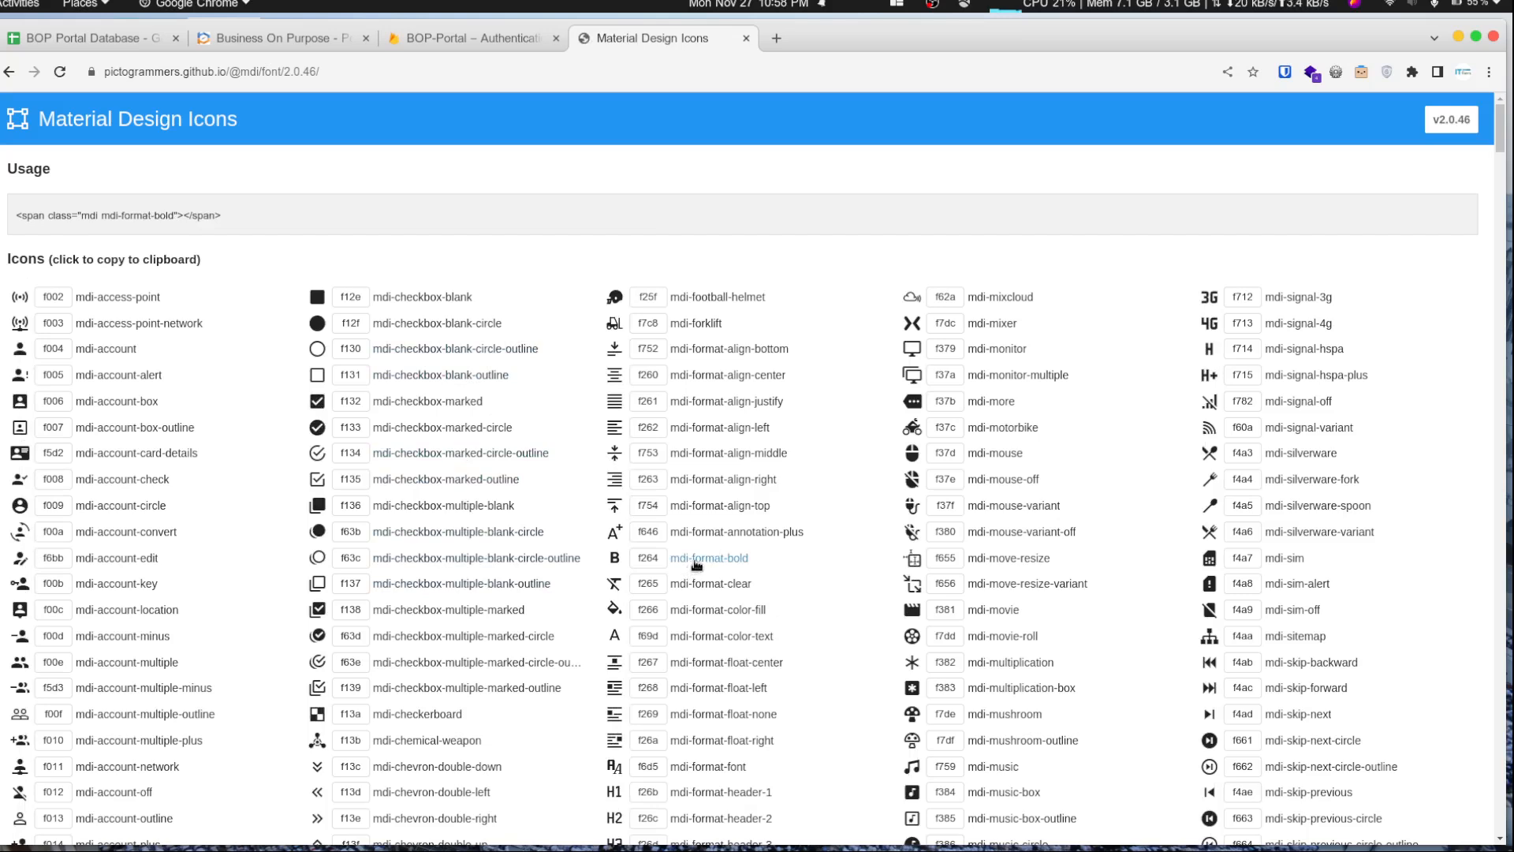
click(133, 44)
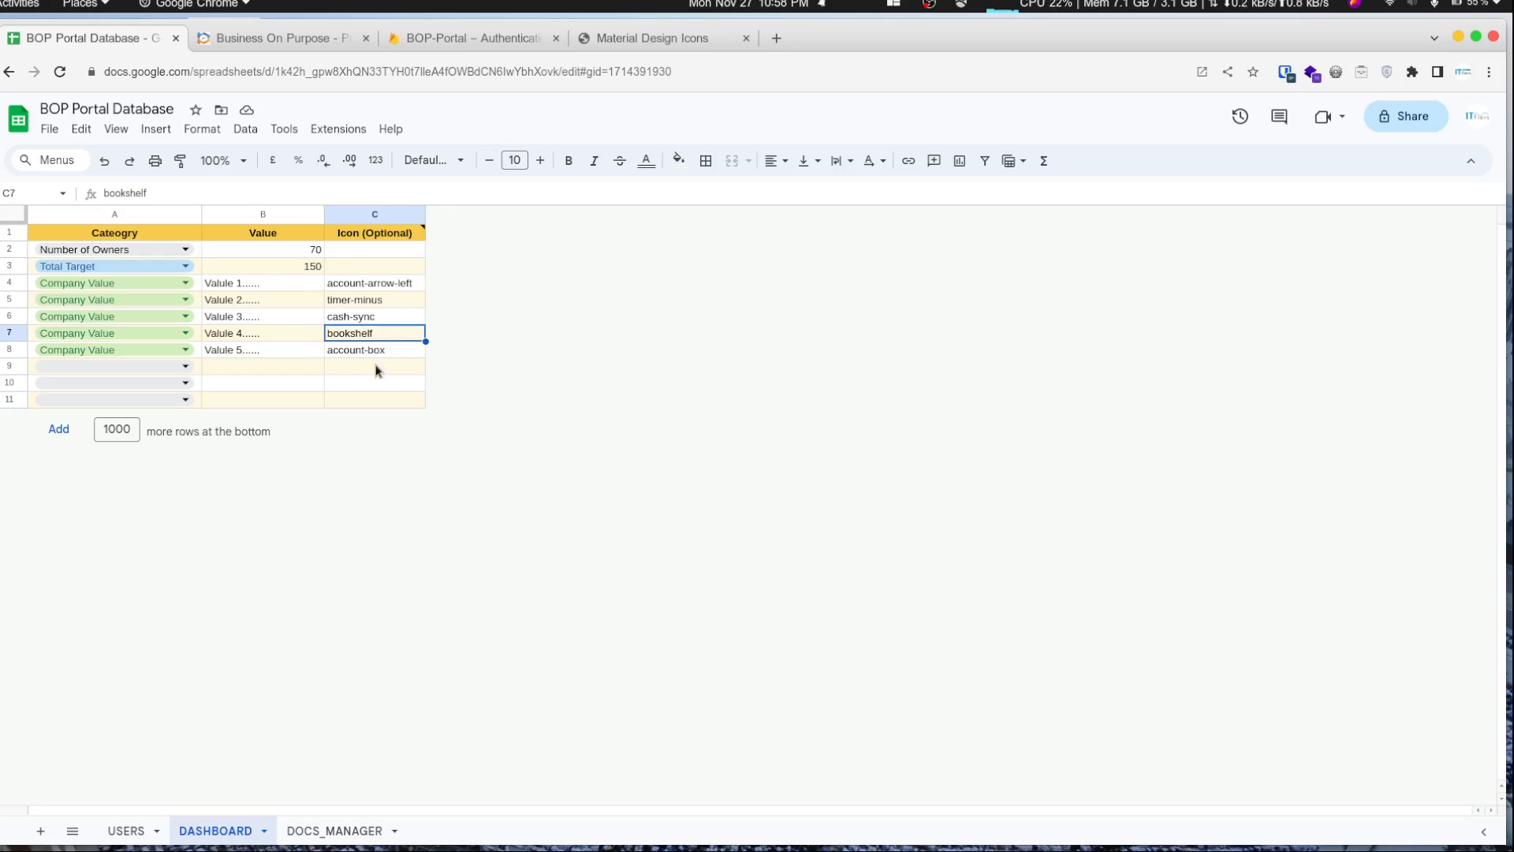
click(376, 367)
key(ctrl+v)
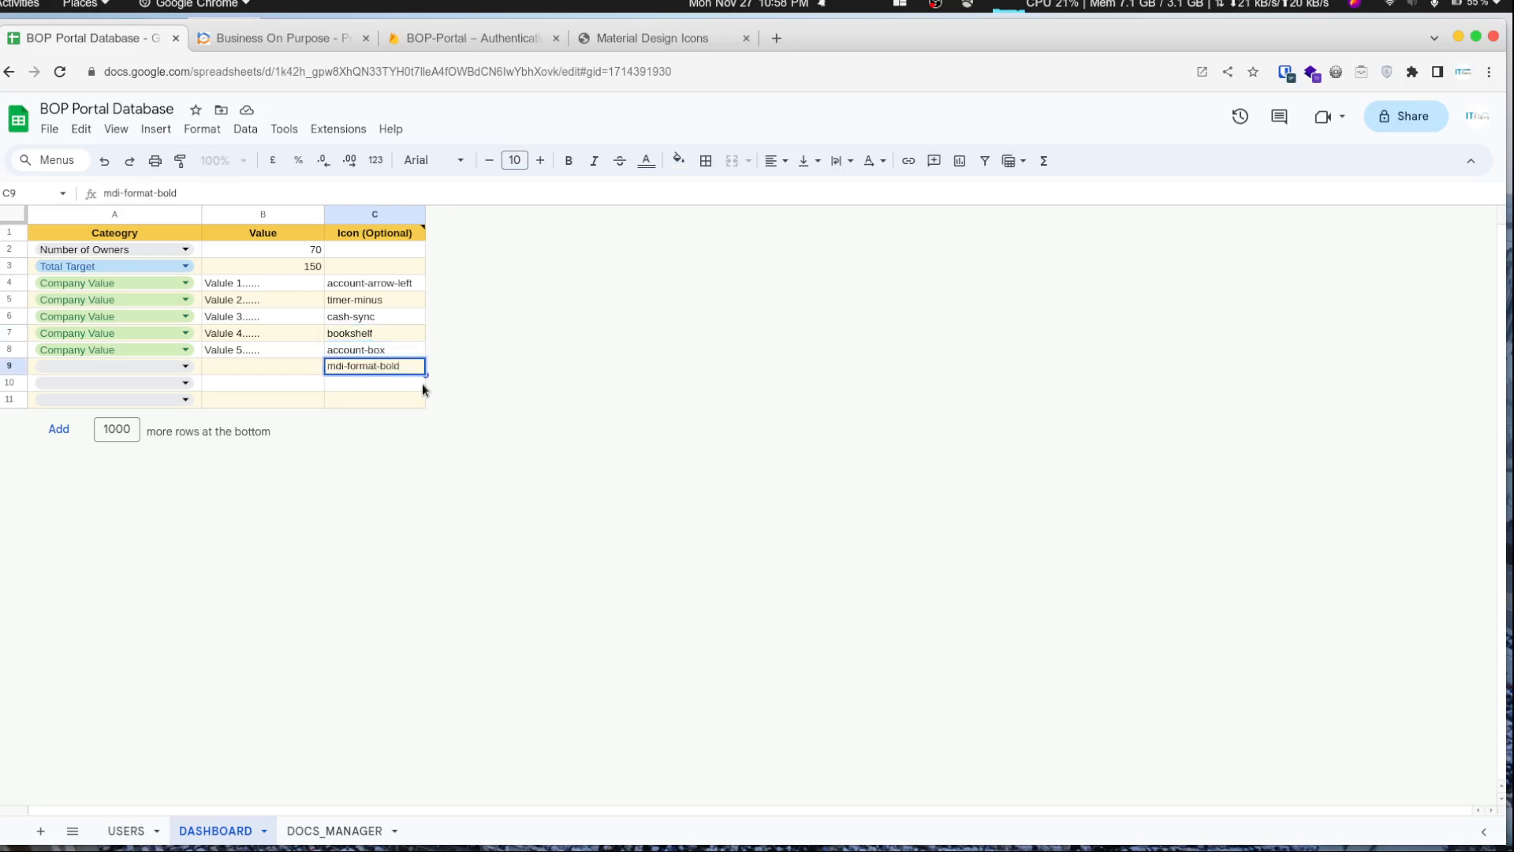
key(Escape)
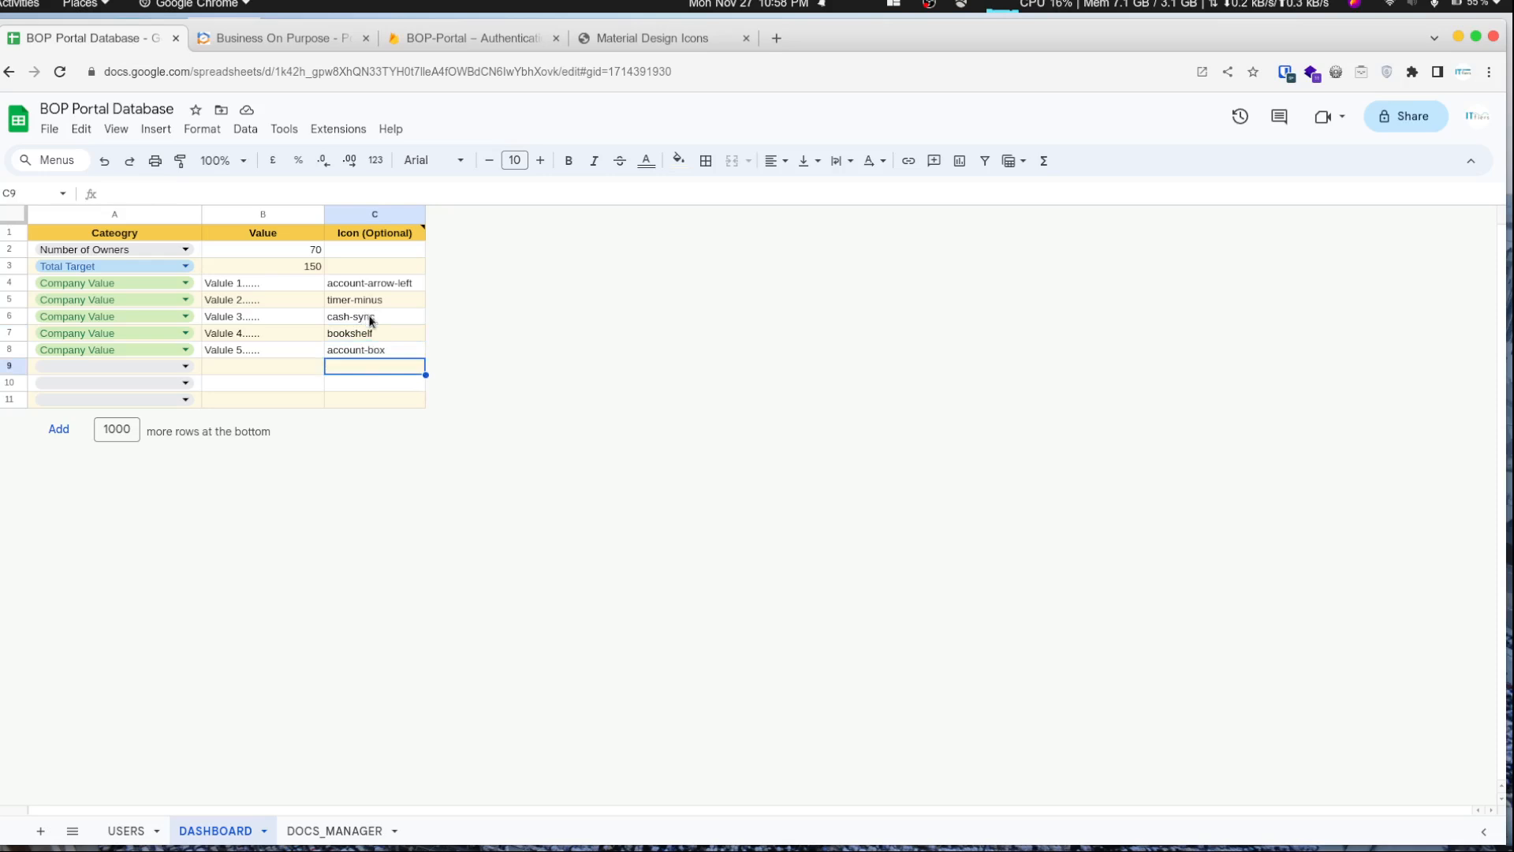
- Browse the Material Design Icons list and close its tab
click(305, 45)
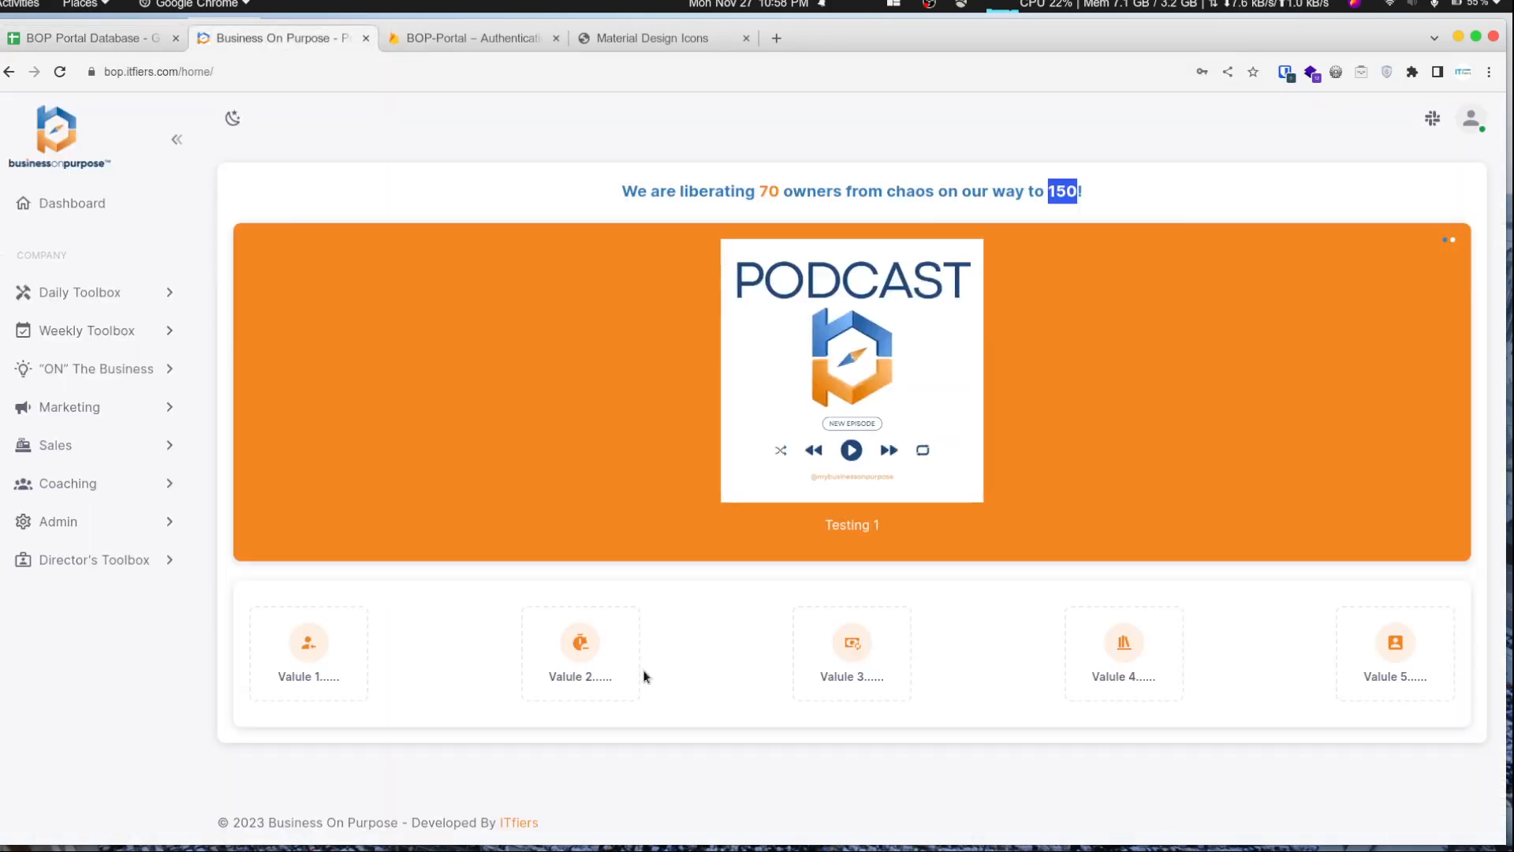
click(627, 38)
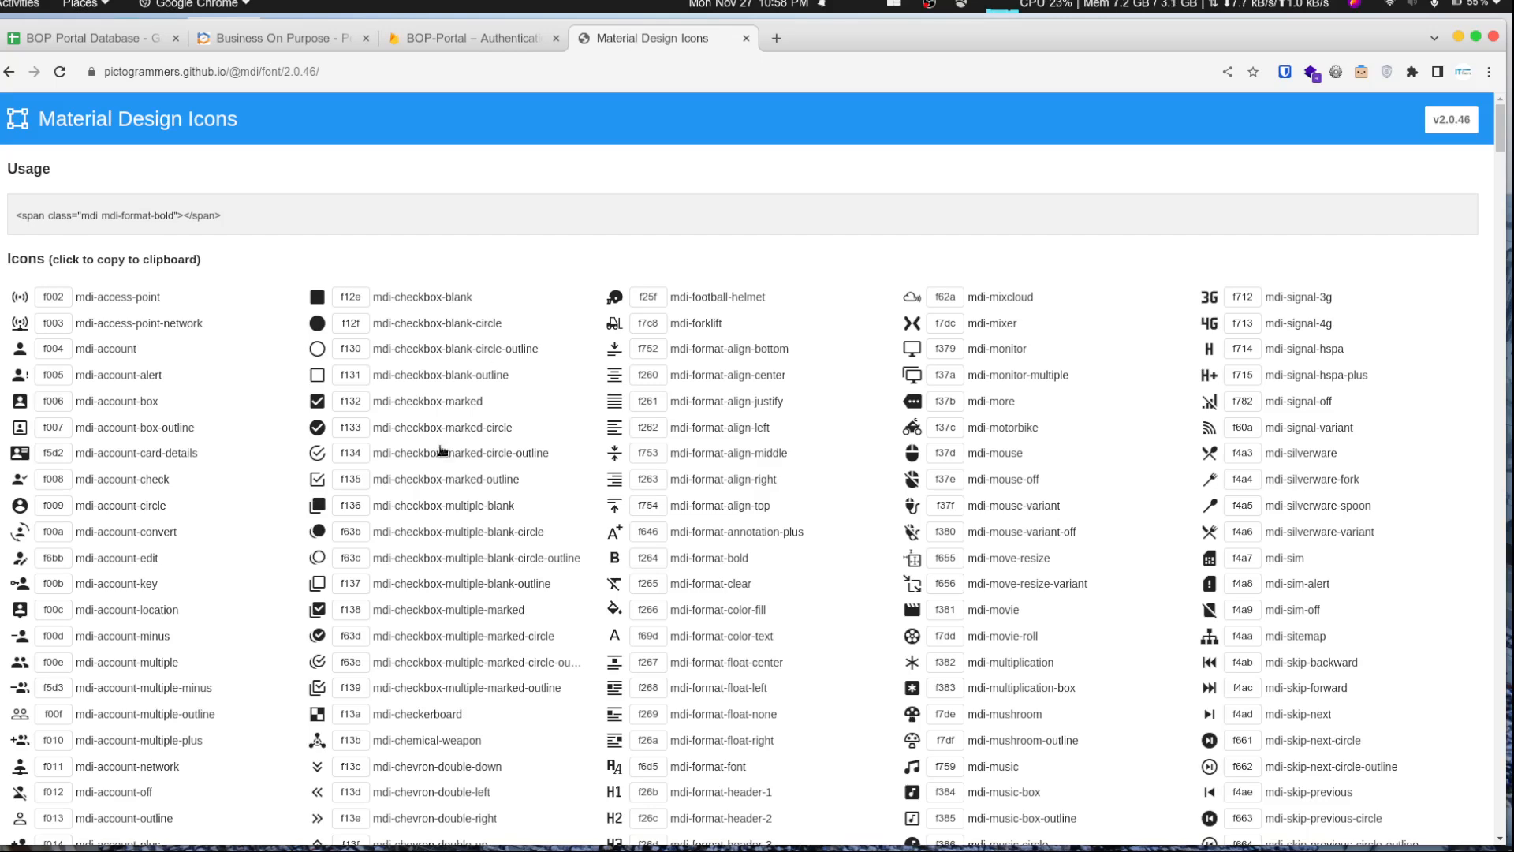
scroll(537, 470, down, 20)
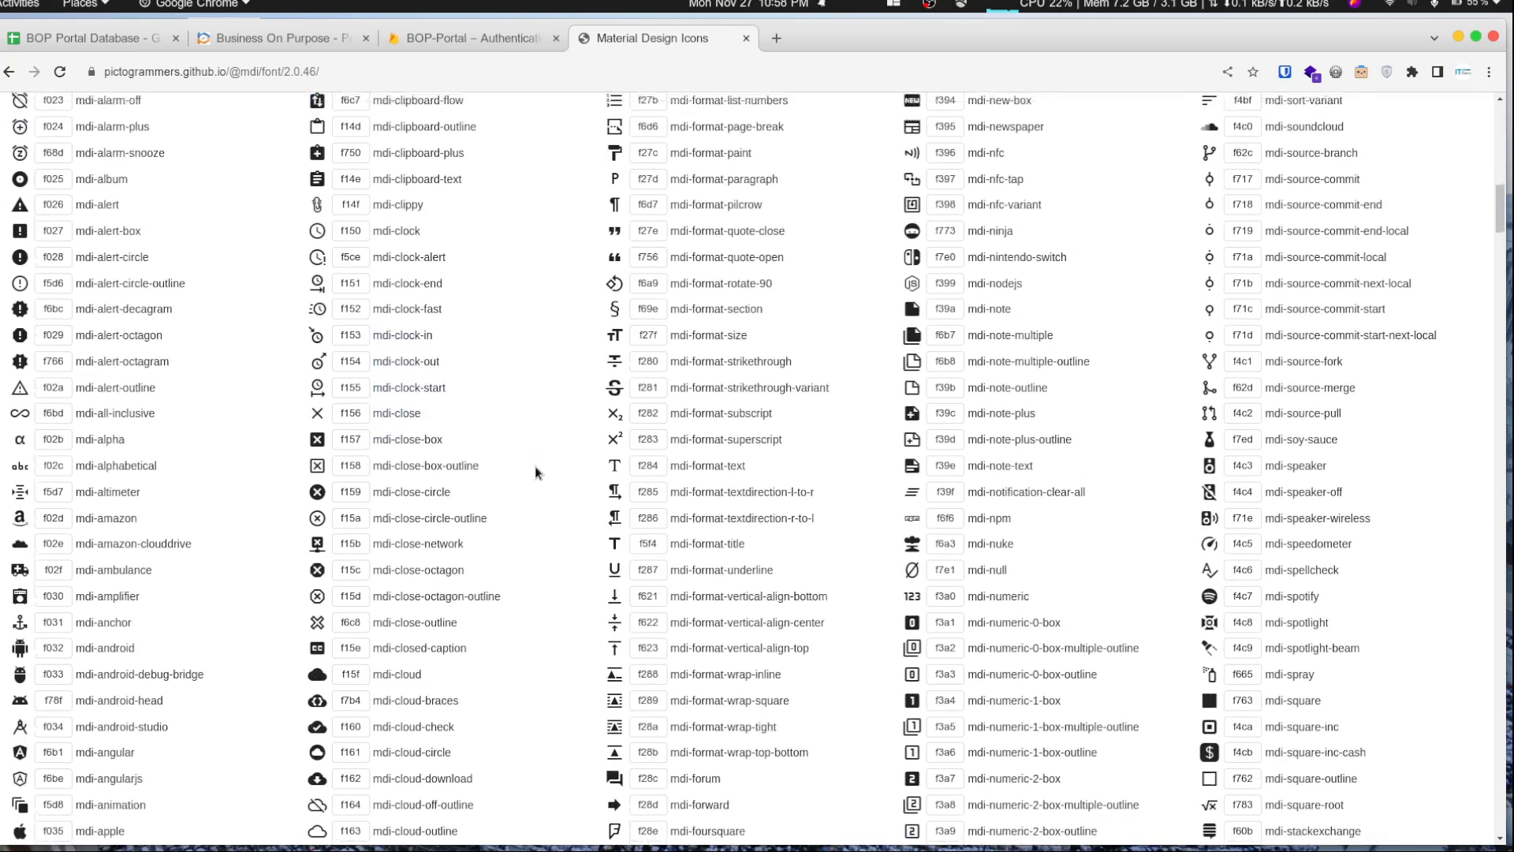
scroll(416, 439, down, 12)
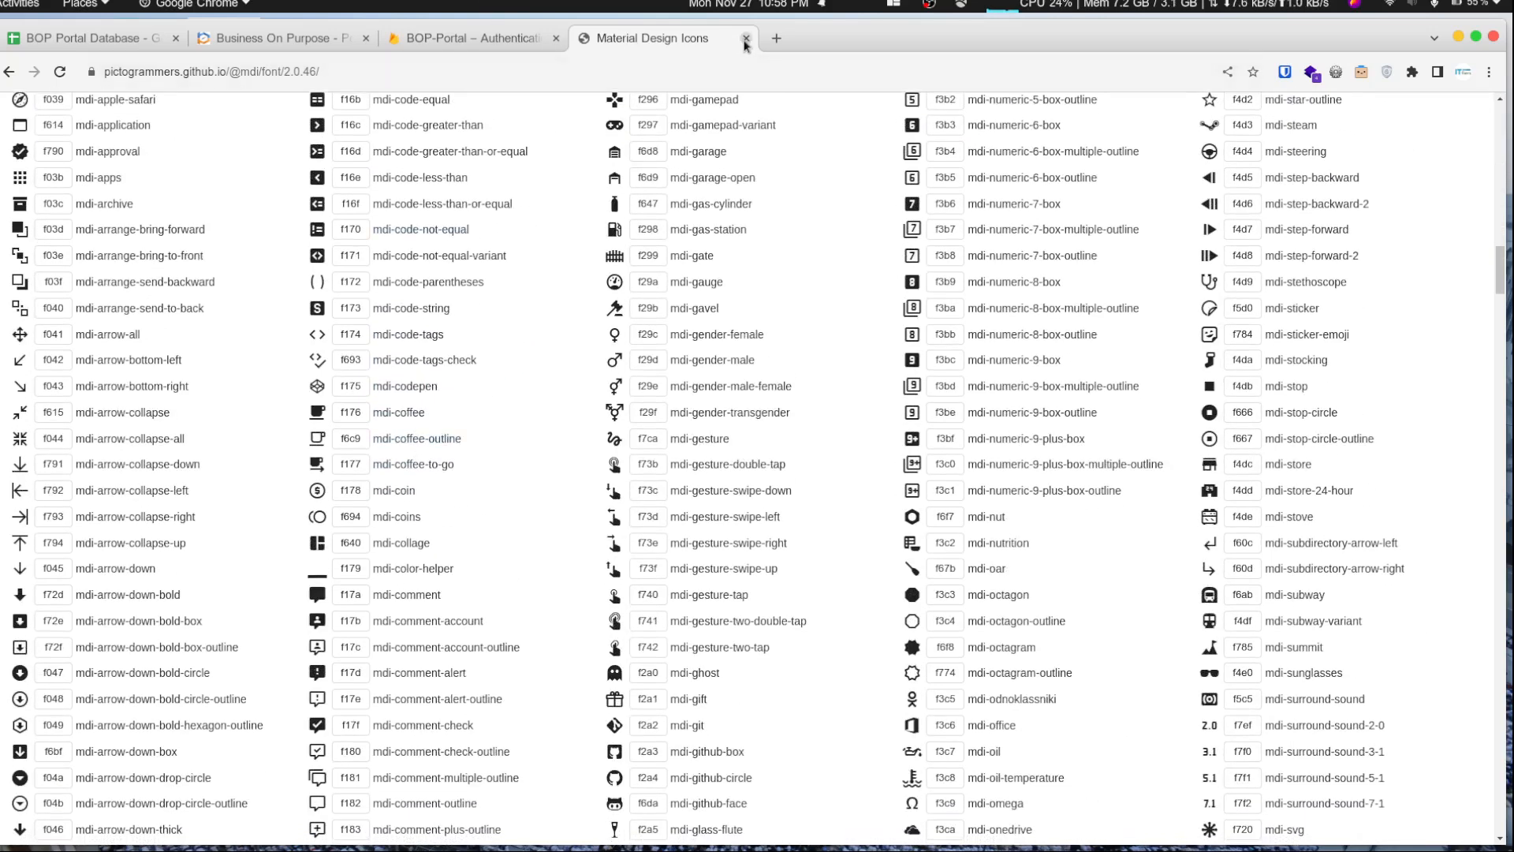
click(745, 38)
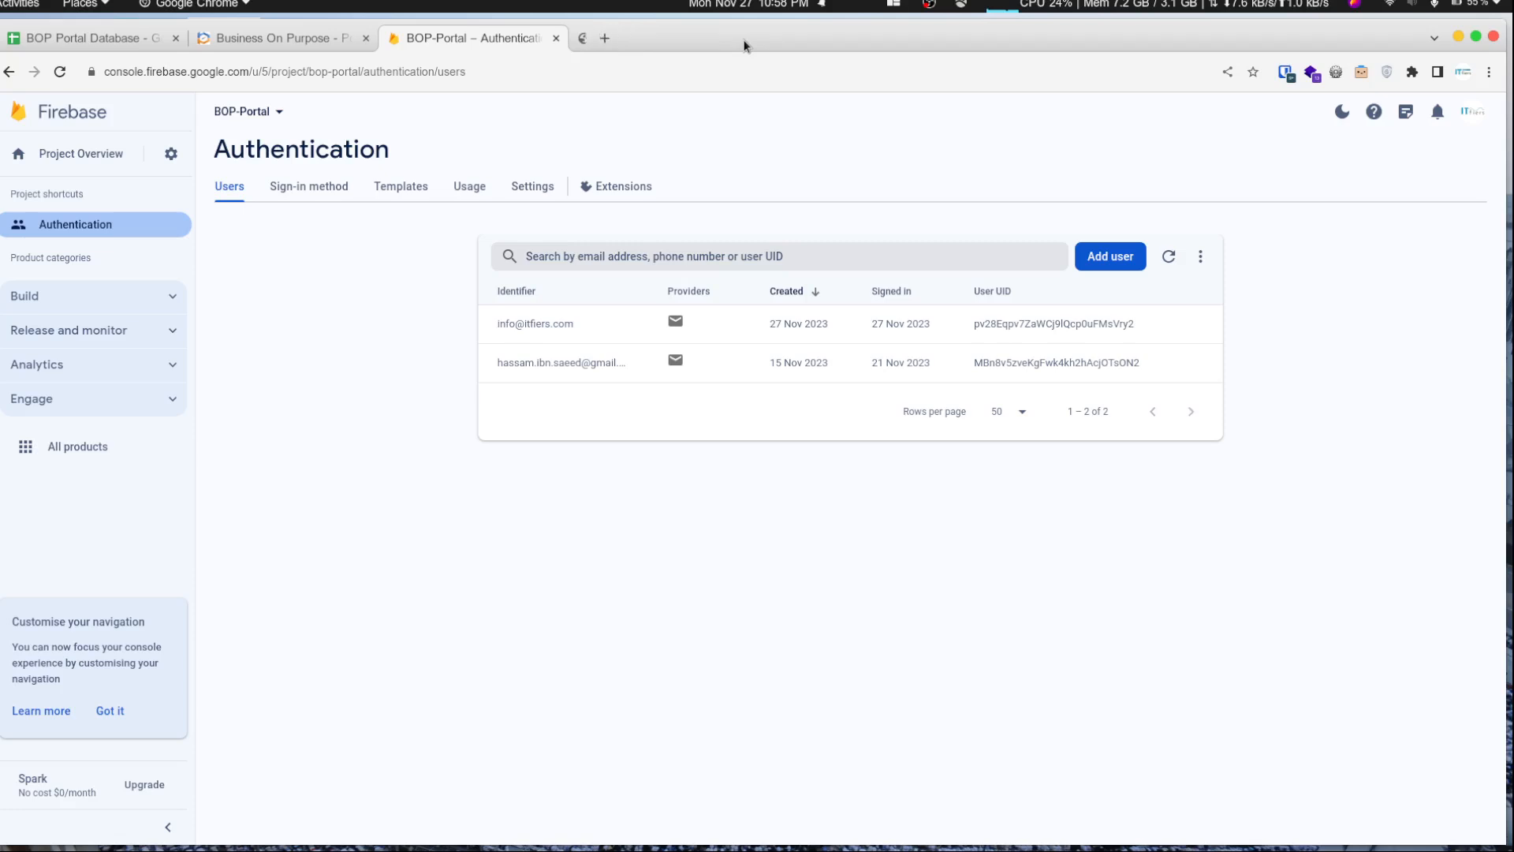
- Open Google Drive under the ITfiers account and go into the BOP Portal folder's Updates (Slider) subfolder
click(298, 39)
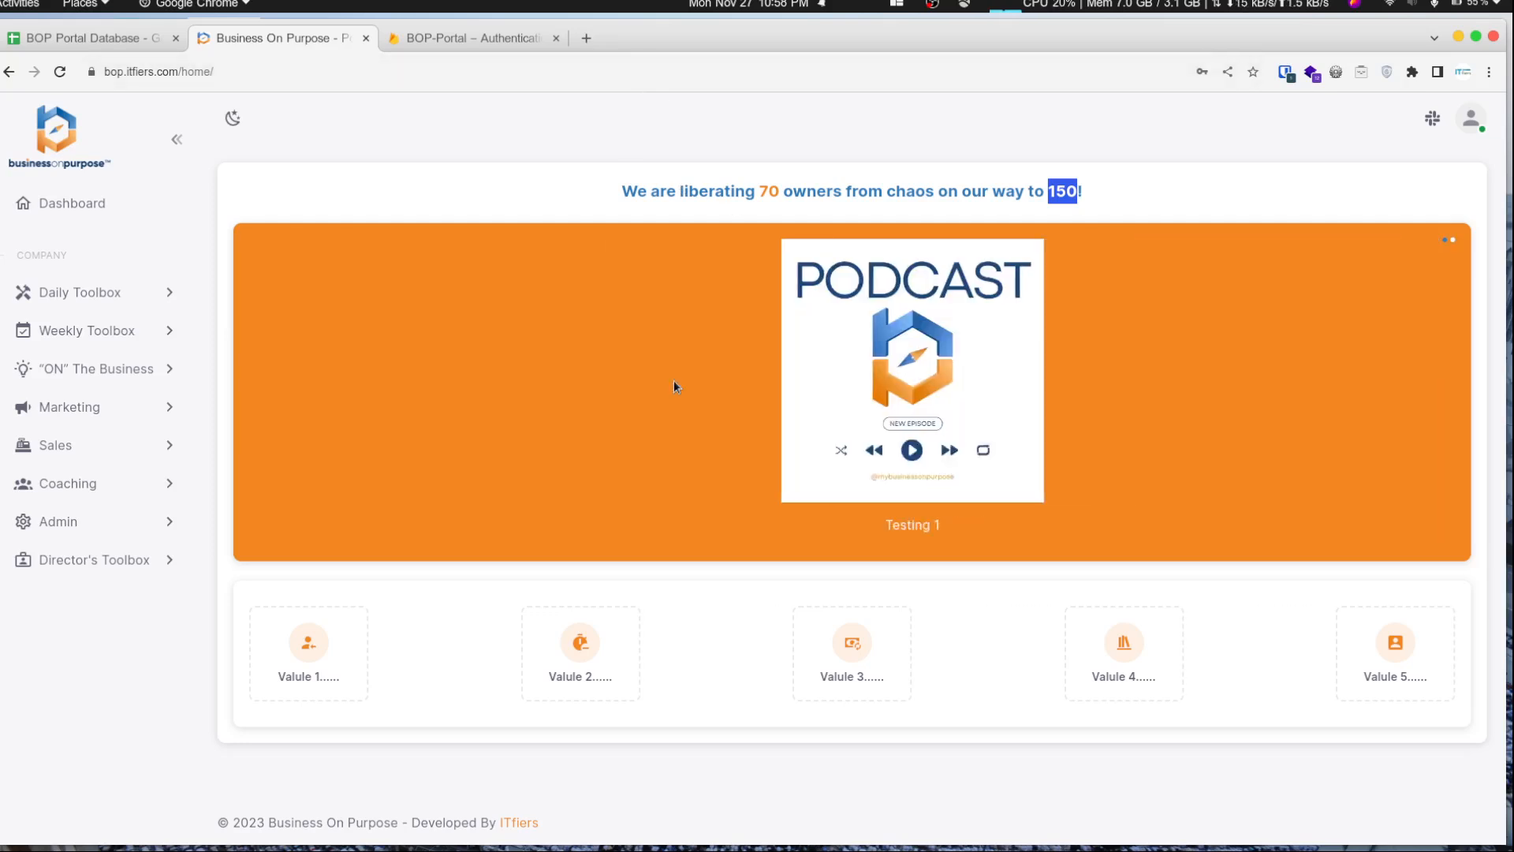
click(580, 36)
text(dri)
key(Return)
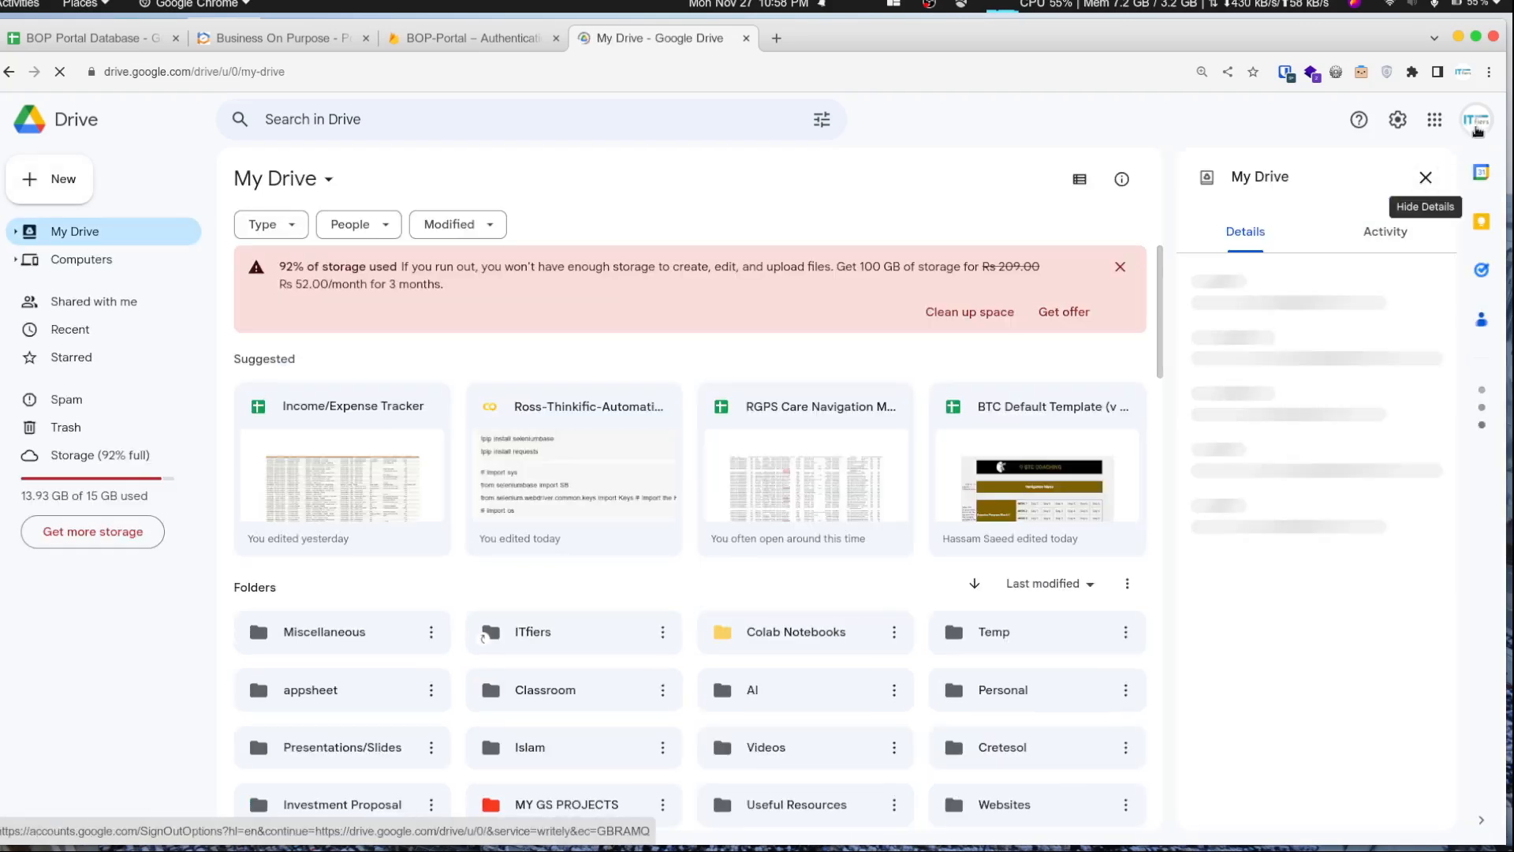
click(1478, 123)
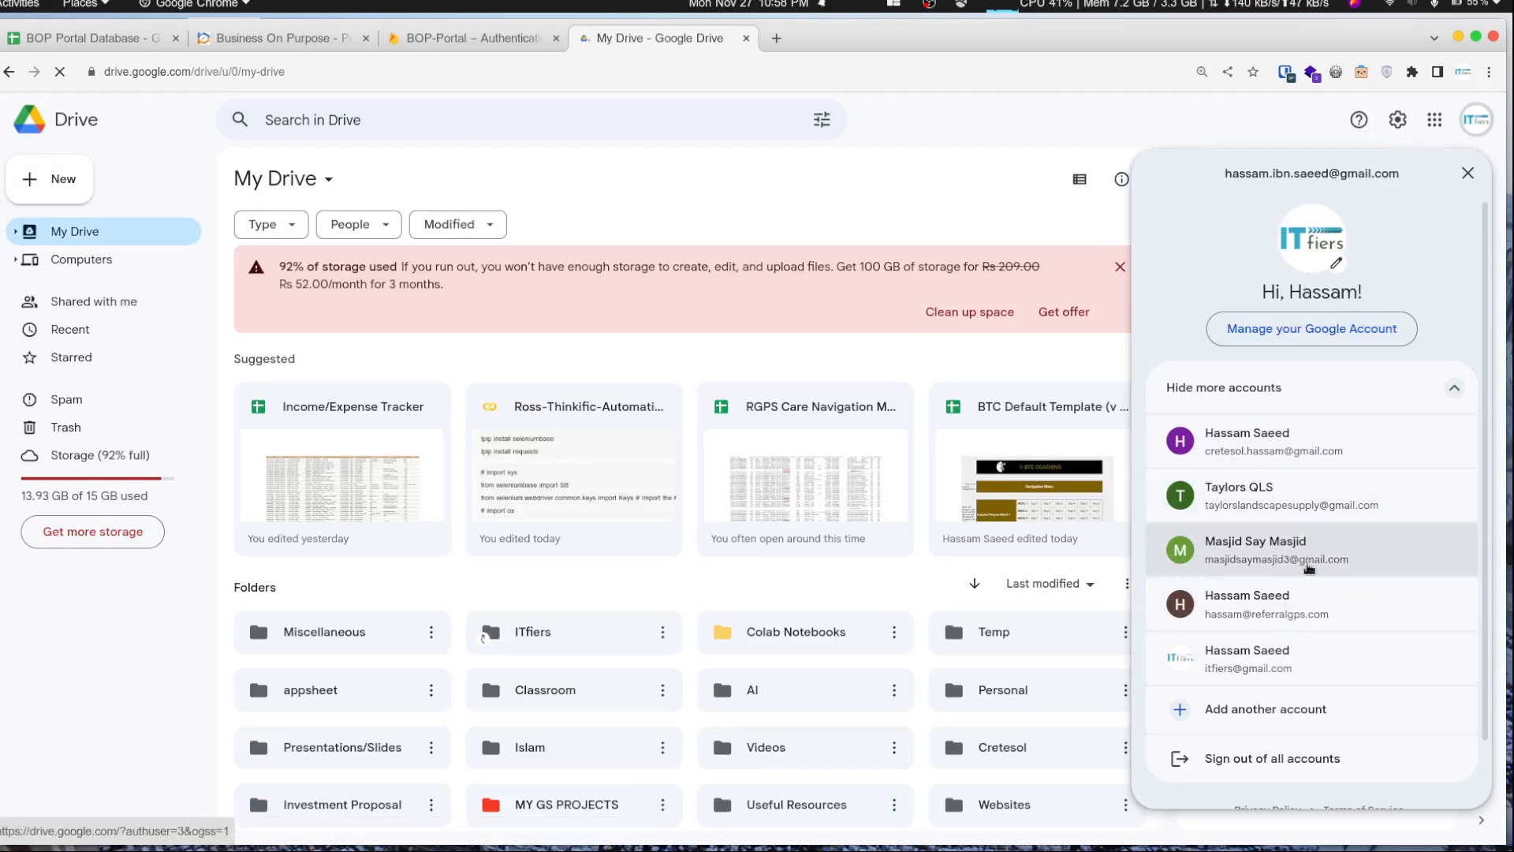
click(1288, 651)
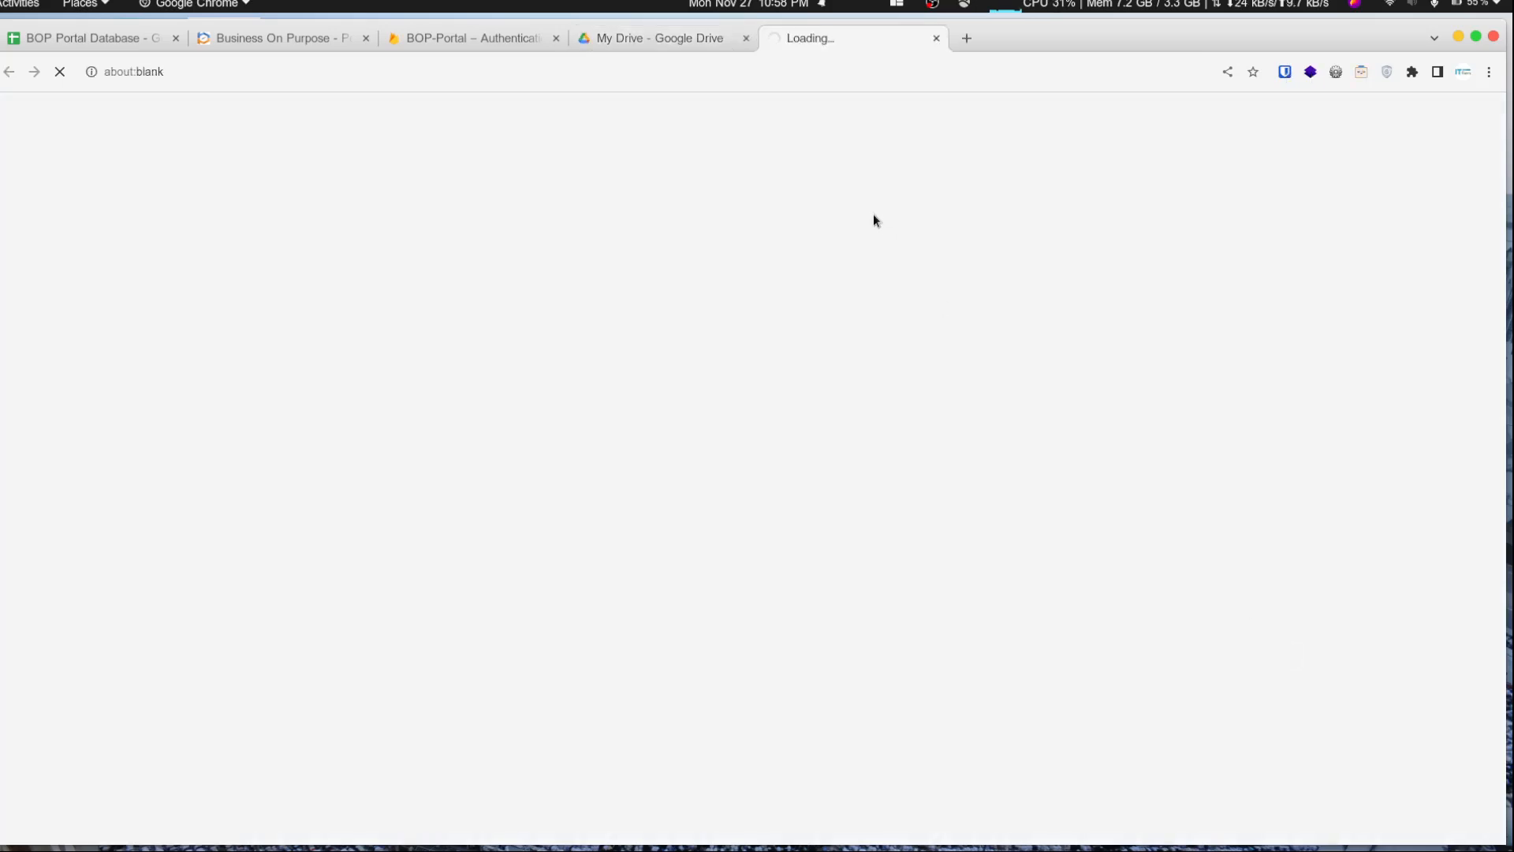
click(746, 40)
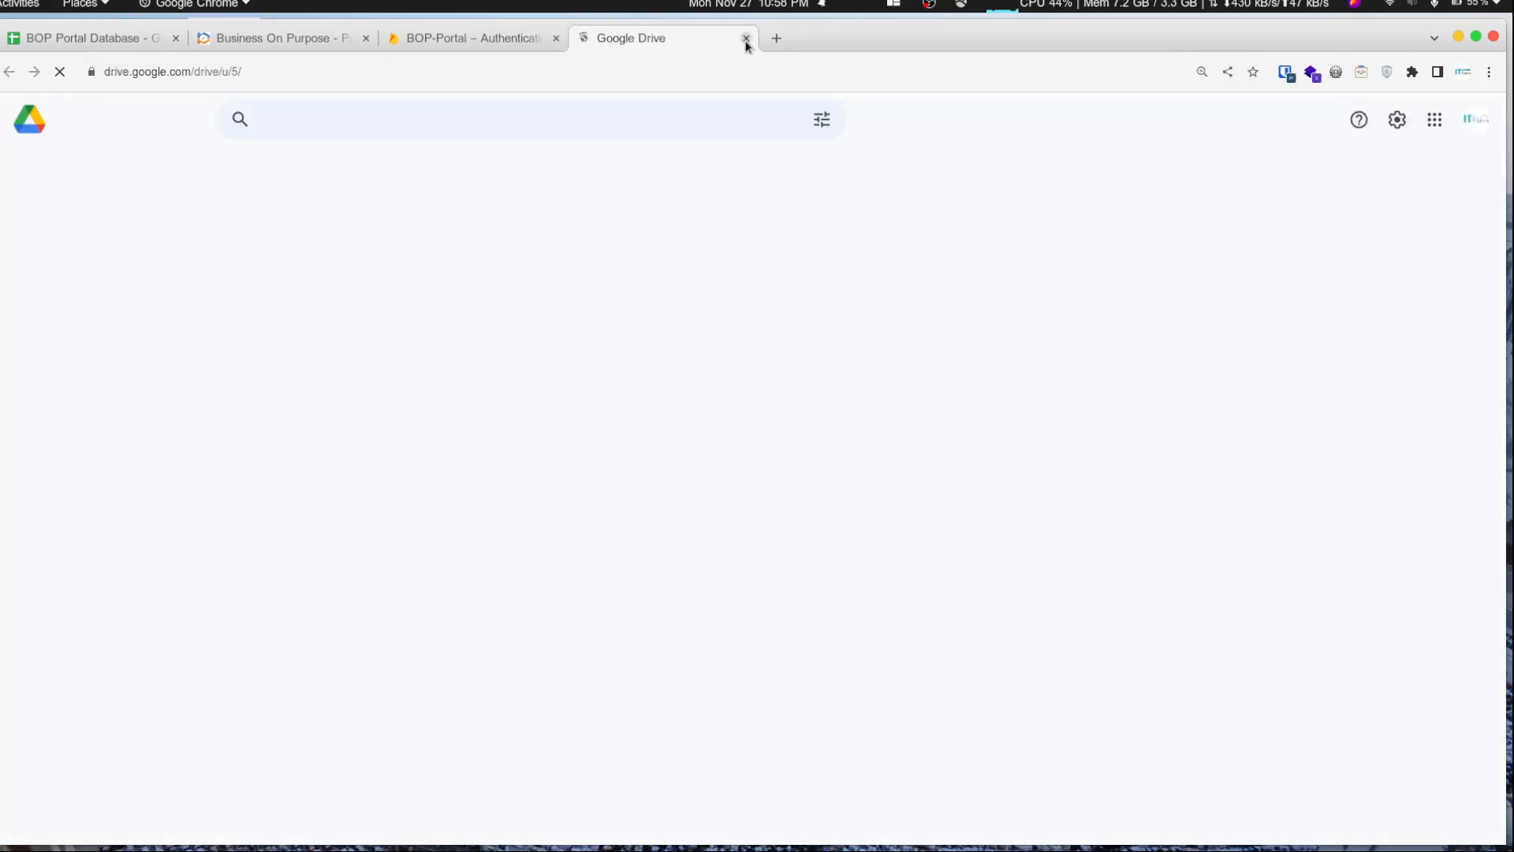
double_click(421, 547)
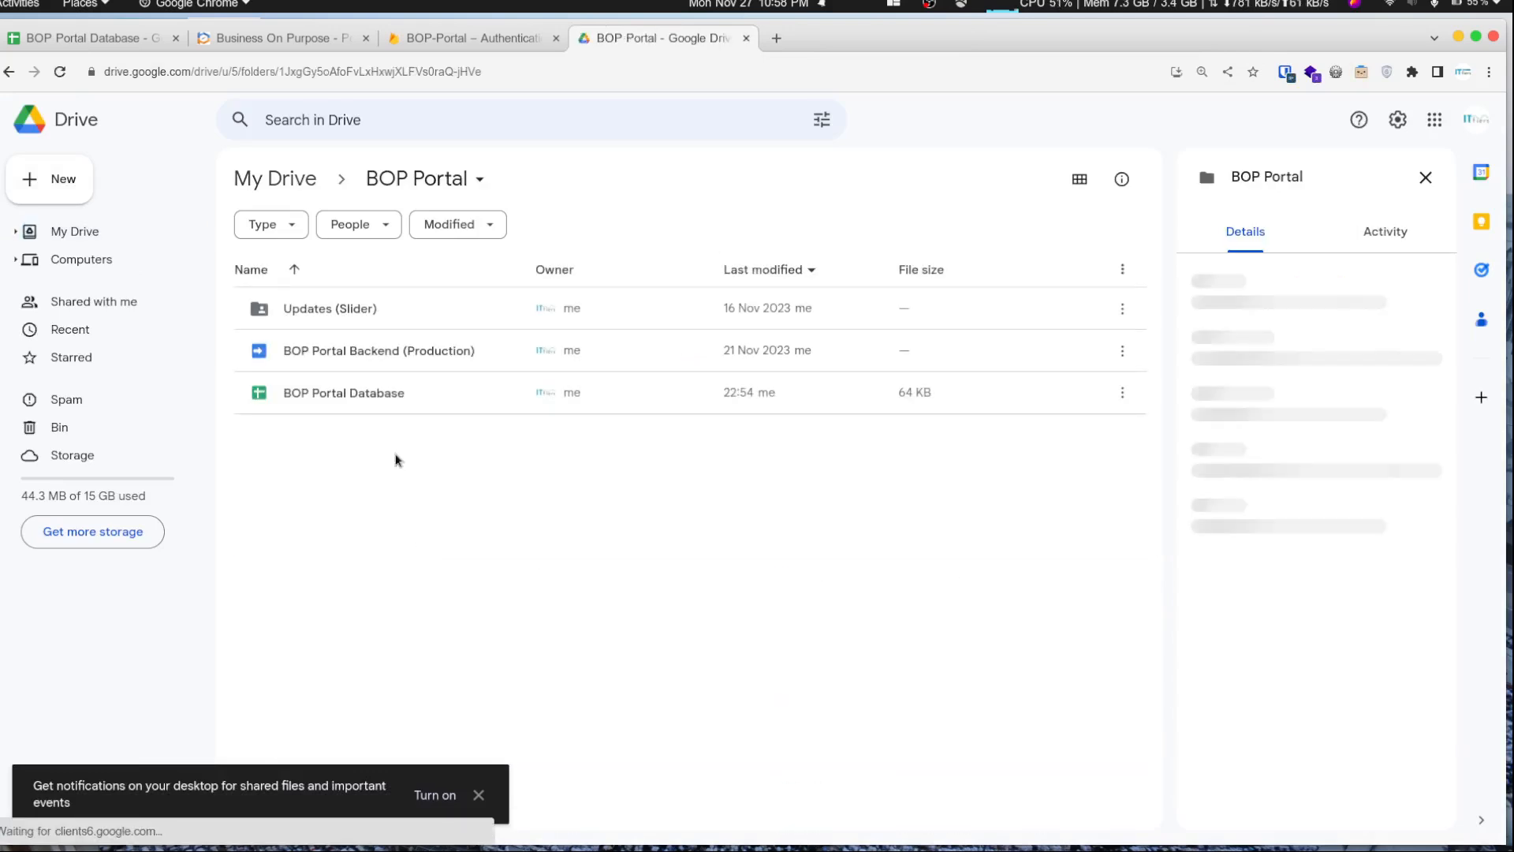
double_click(358, 317)
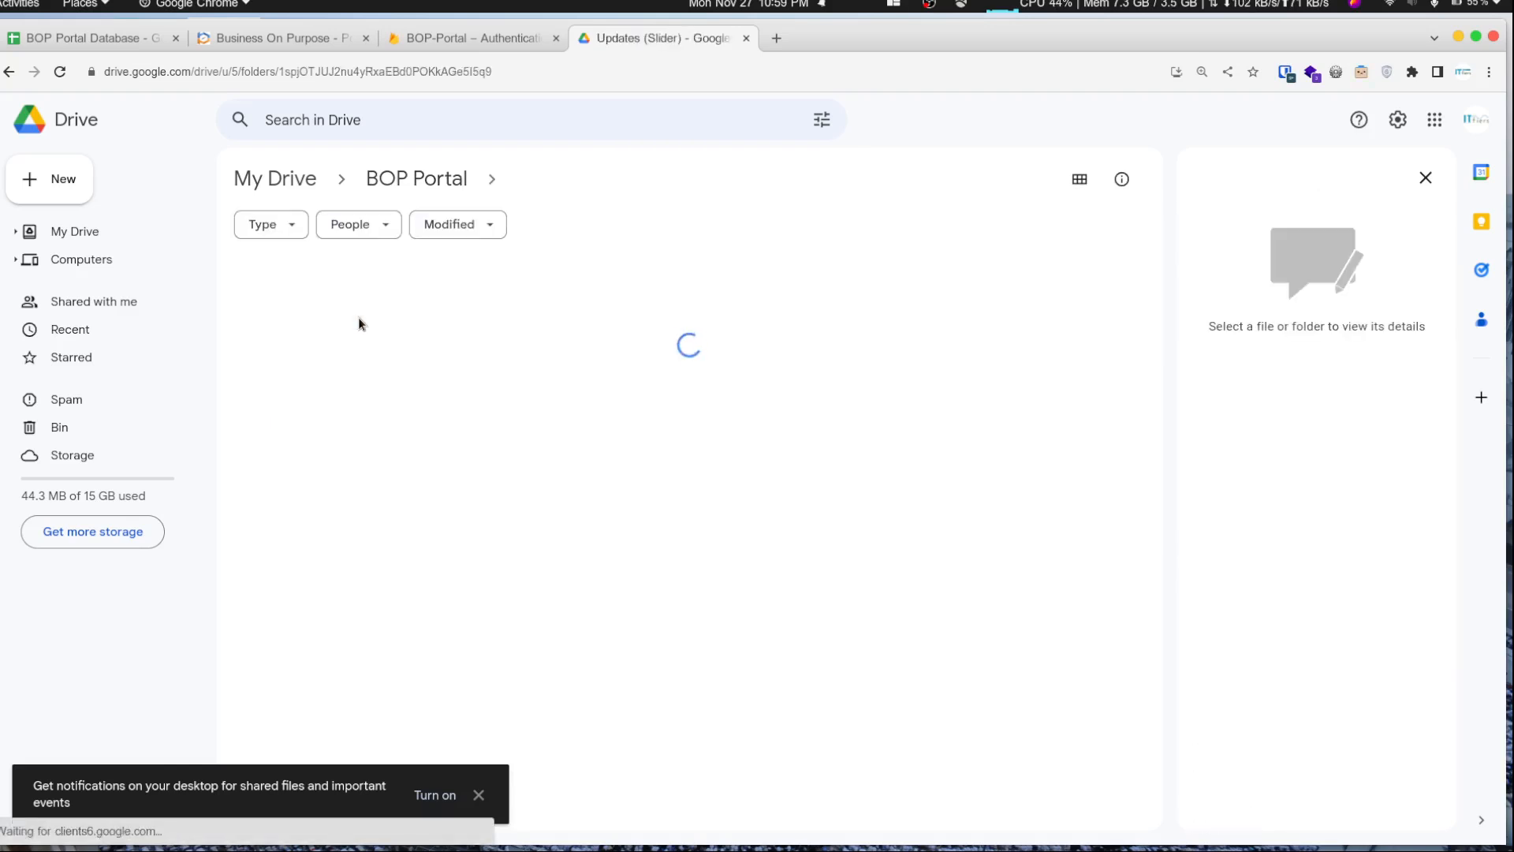
- Compare the portal's slider images with the files in the Updates (Slider) folder
click(438, 40)
click(322, 38)
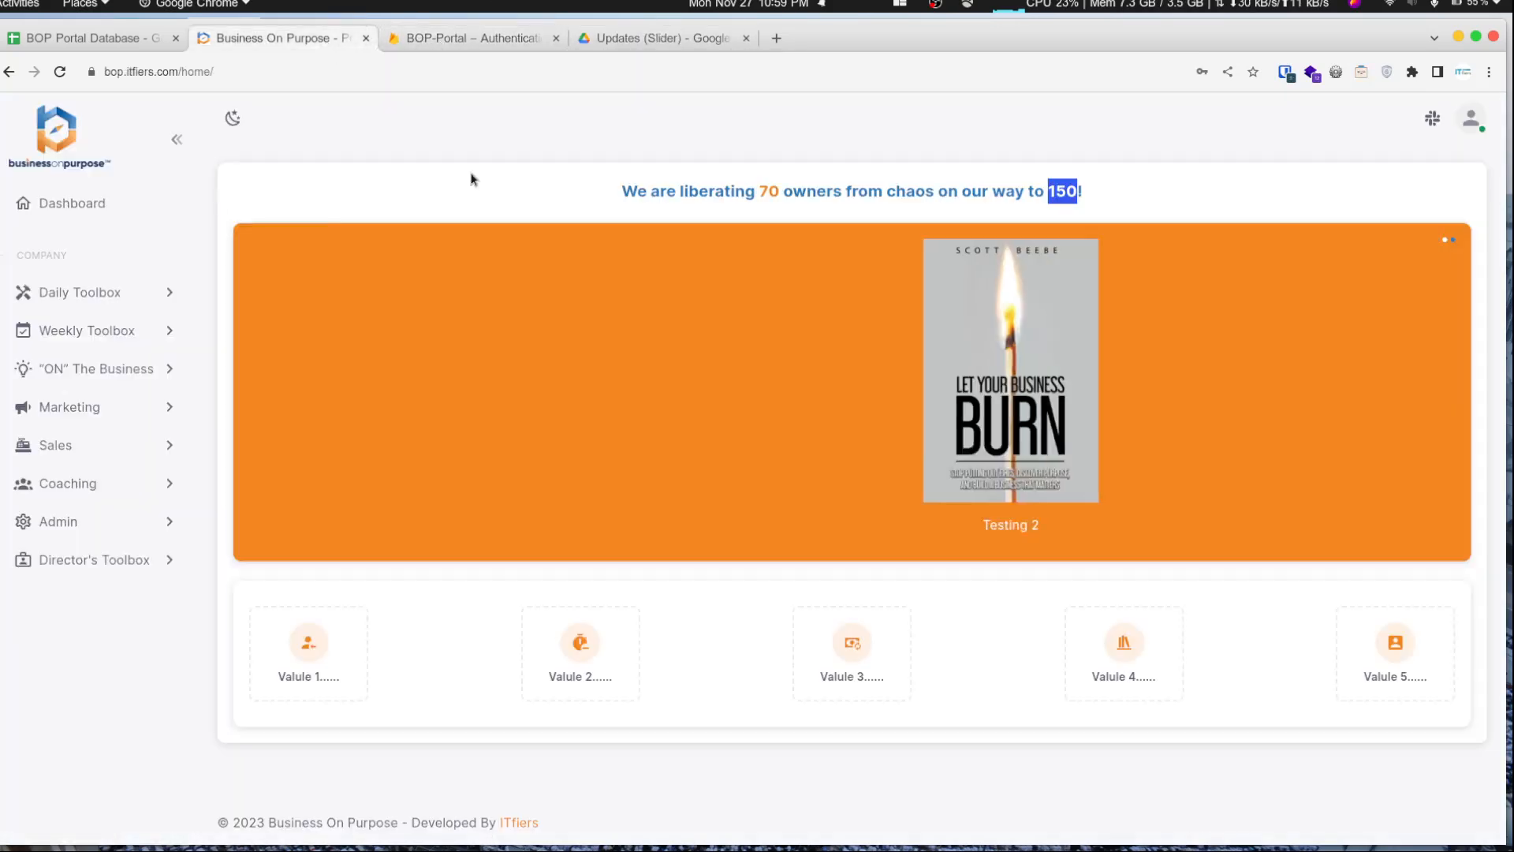
click(668, 36)
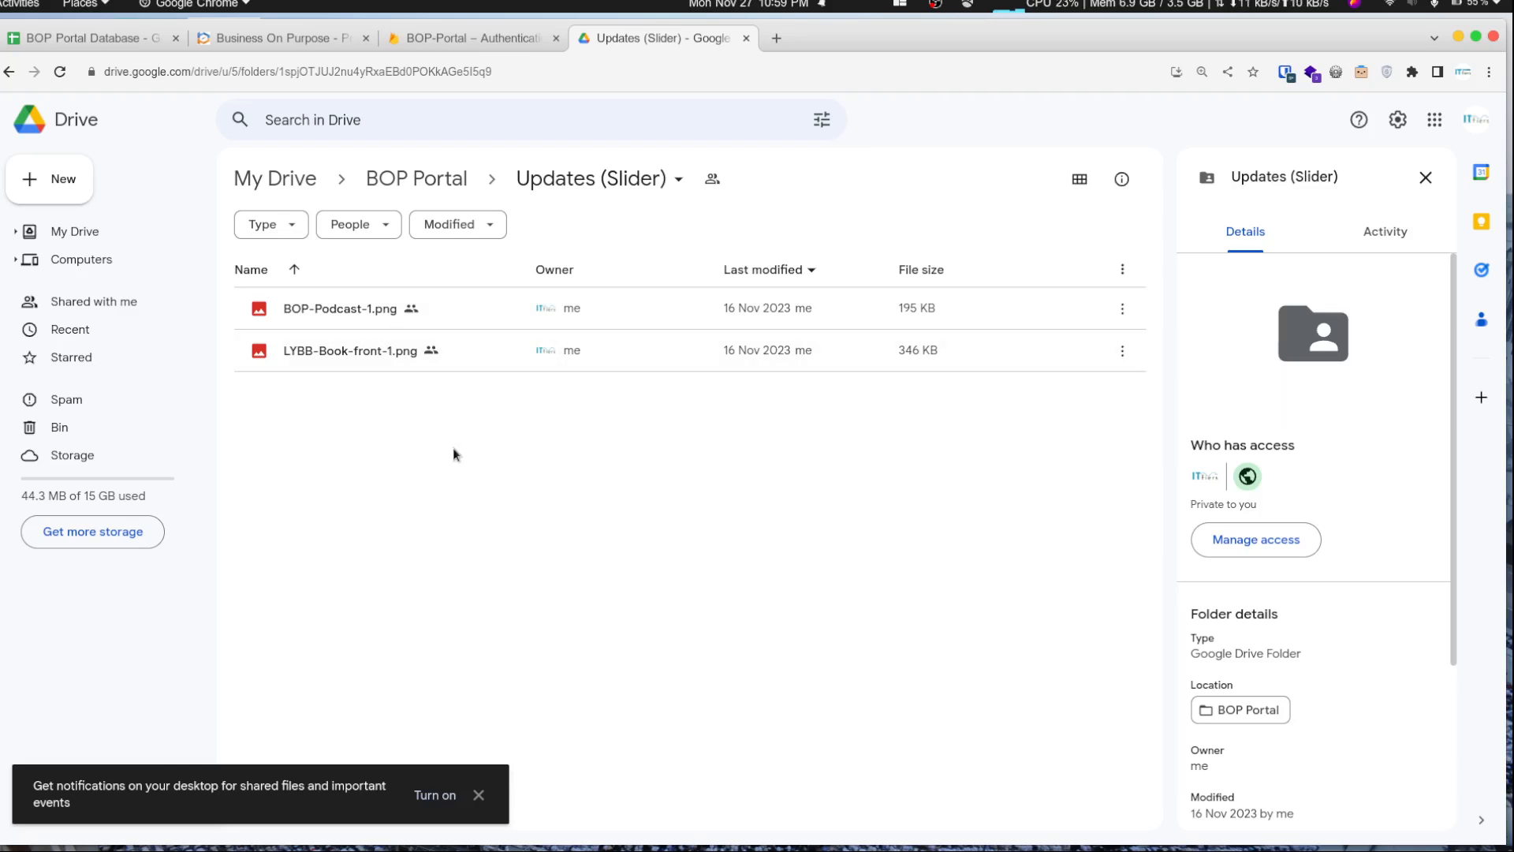
- Check each slider image's description in the Updates (Slider) folder against the captions of the portal's slides
click(314, 34)
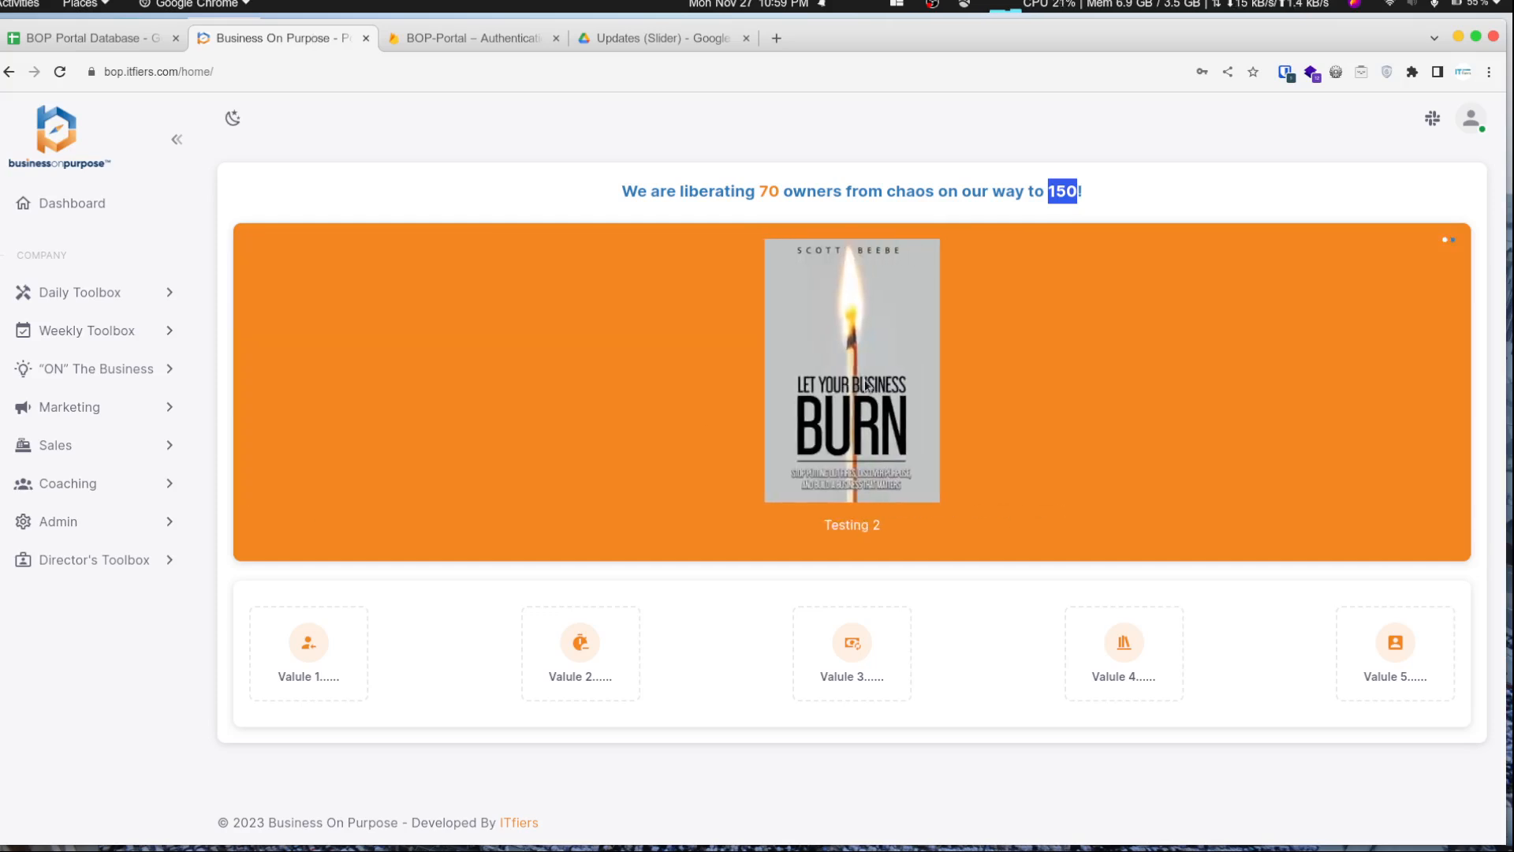
click(649, 40)
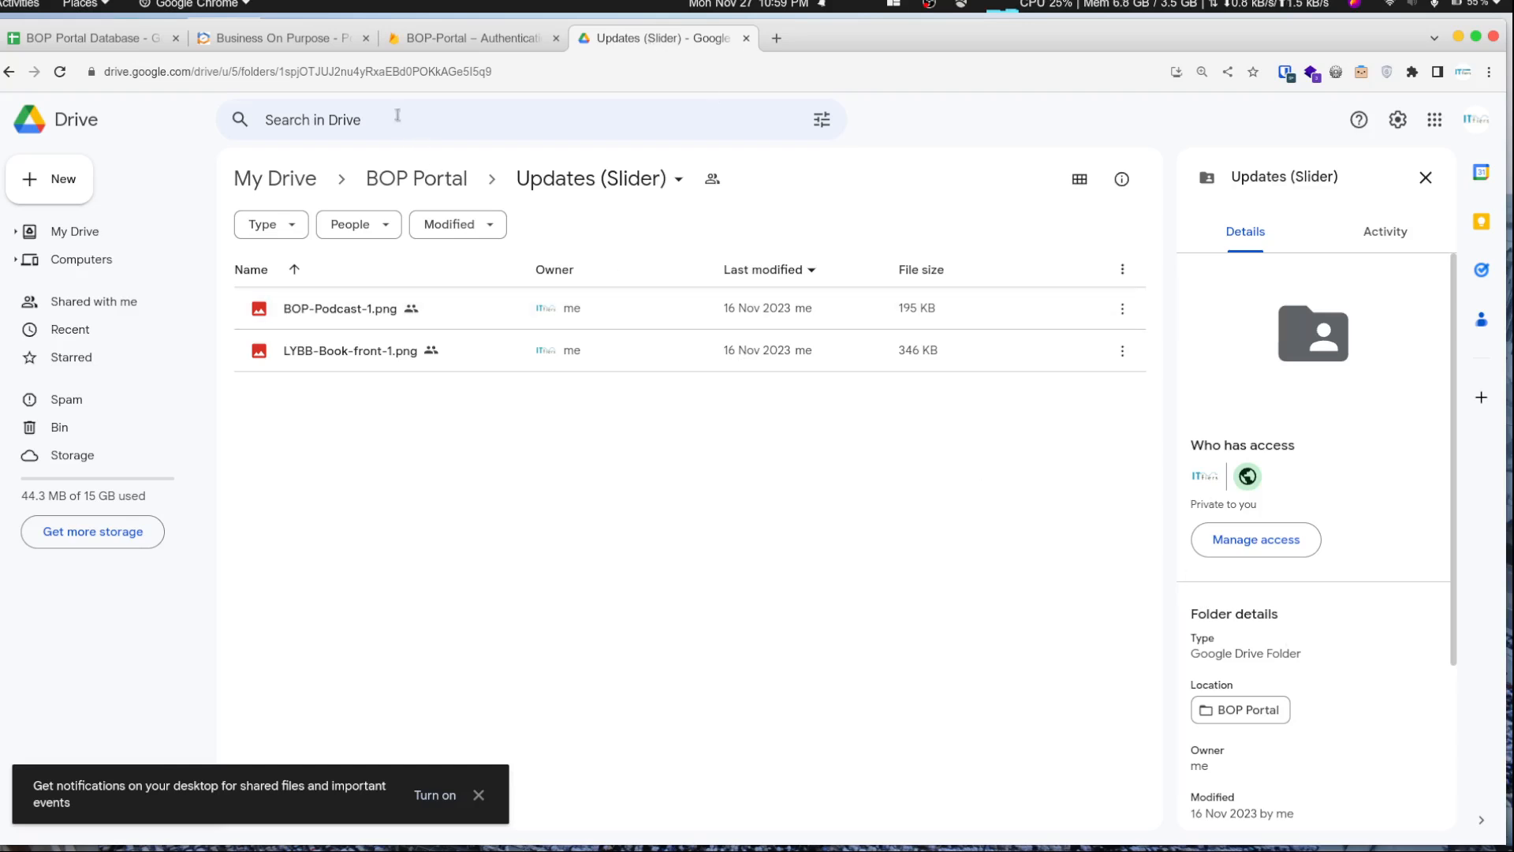
click(317, 41)
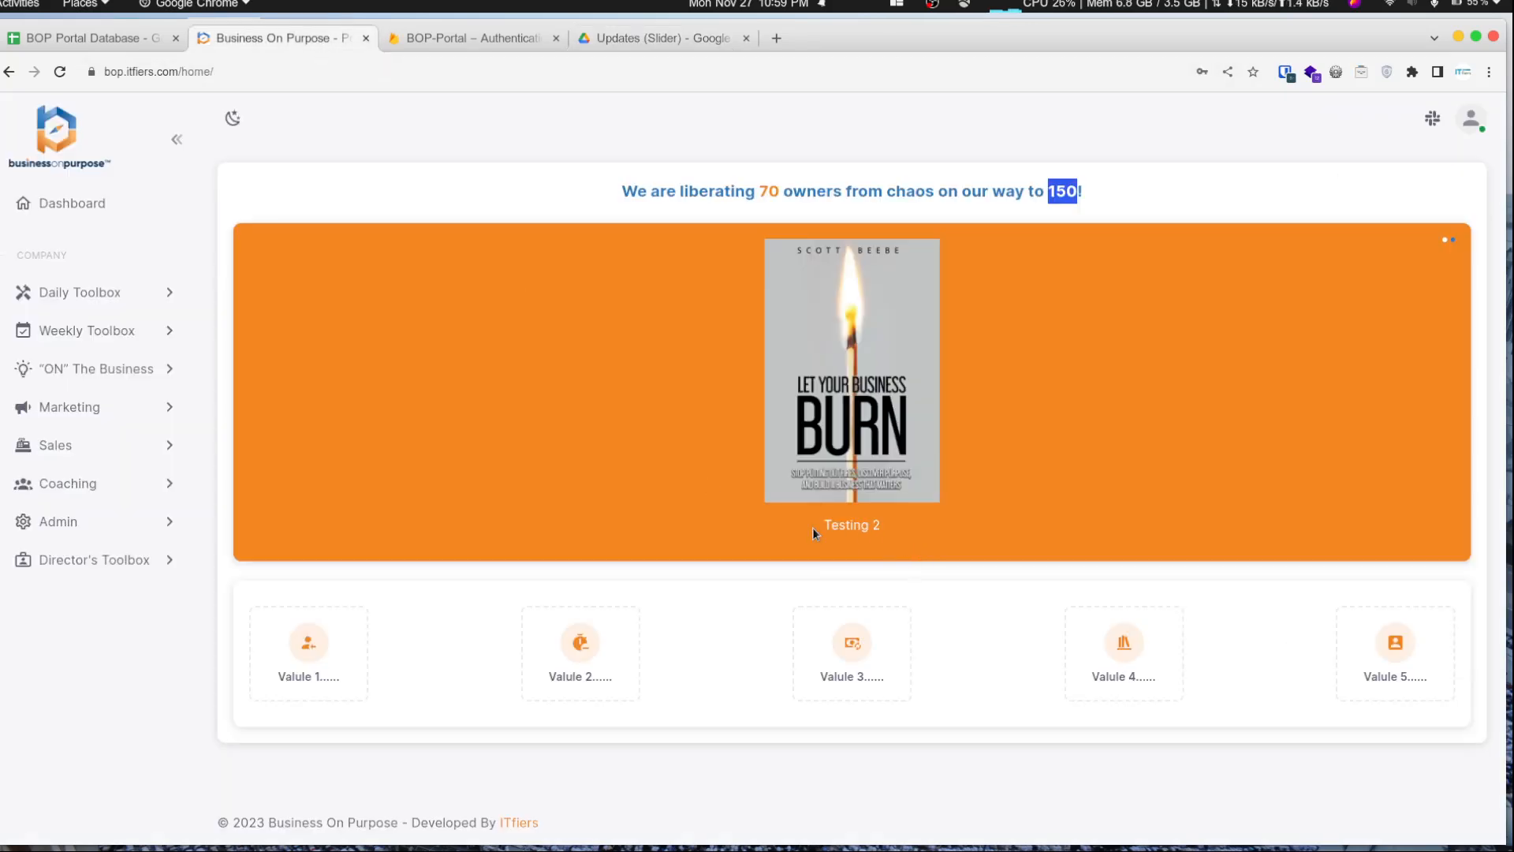
drag(812, 527, 894, 528)
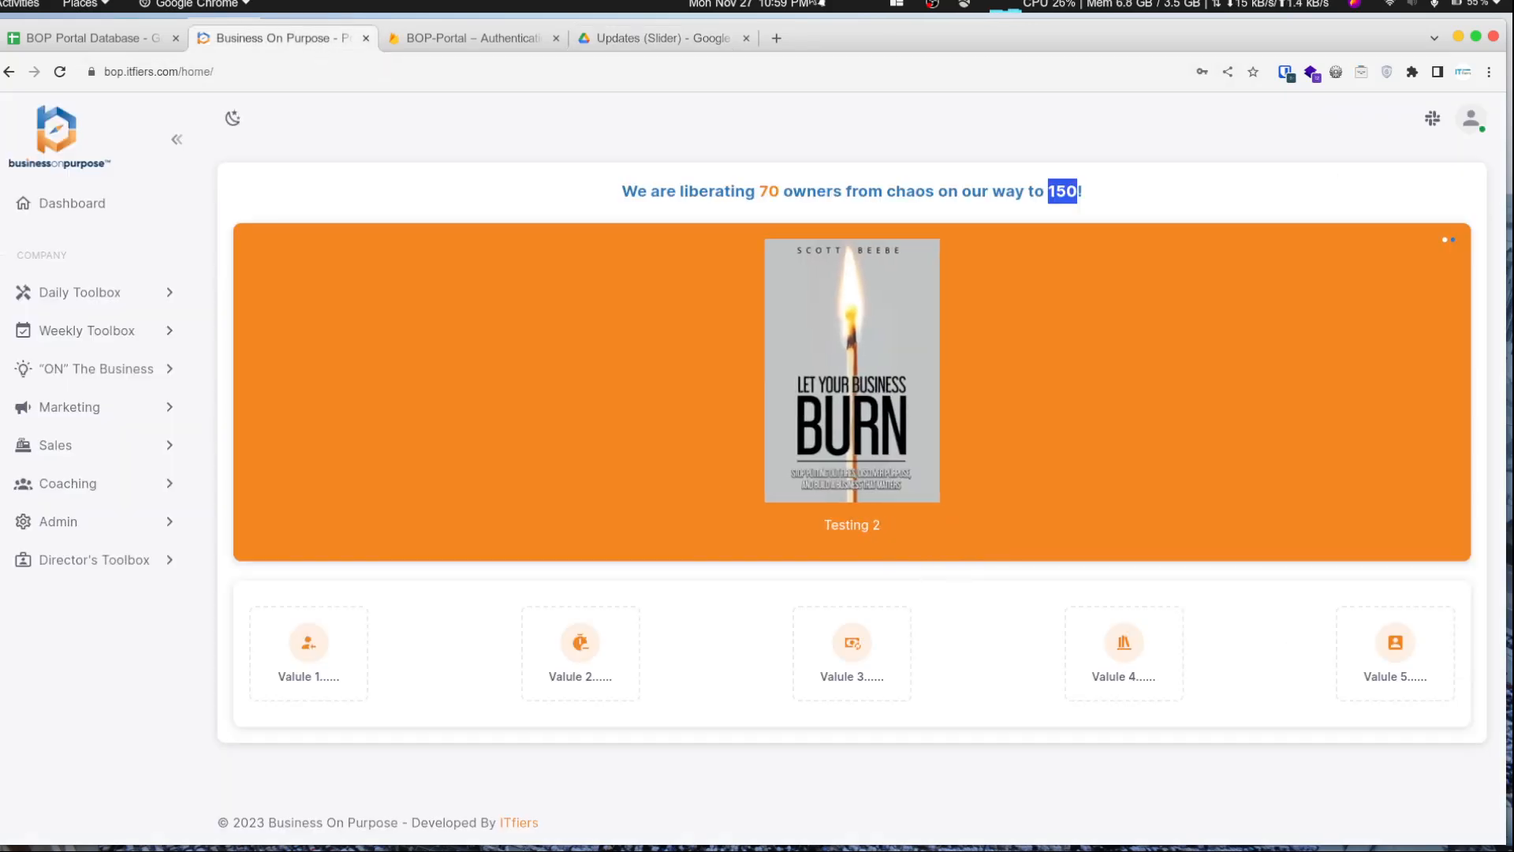
click(683, 44)
scroll(1389, 618, down, 3)
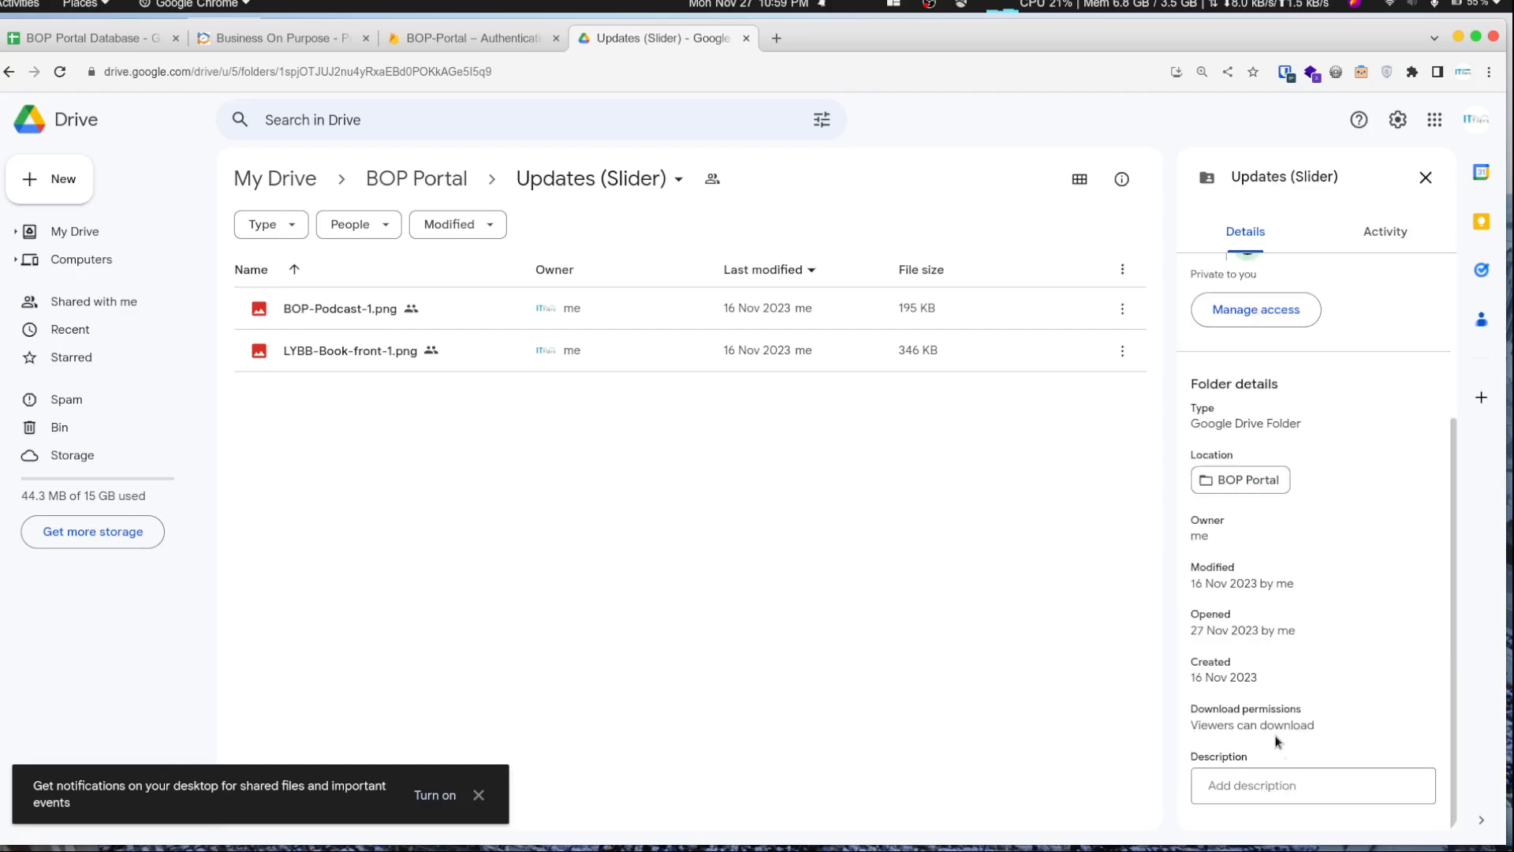
click(463, 316)
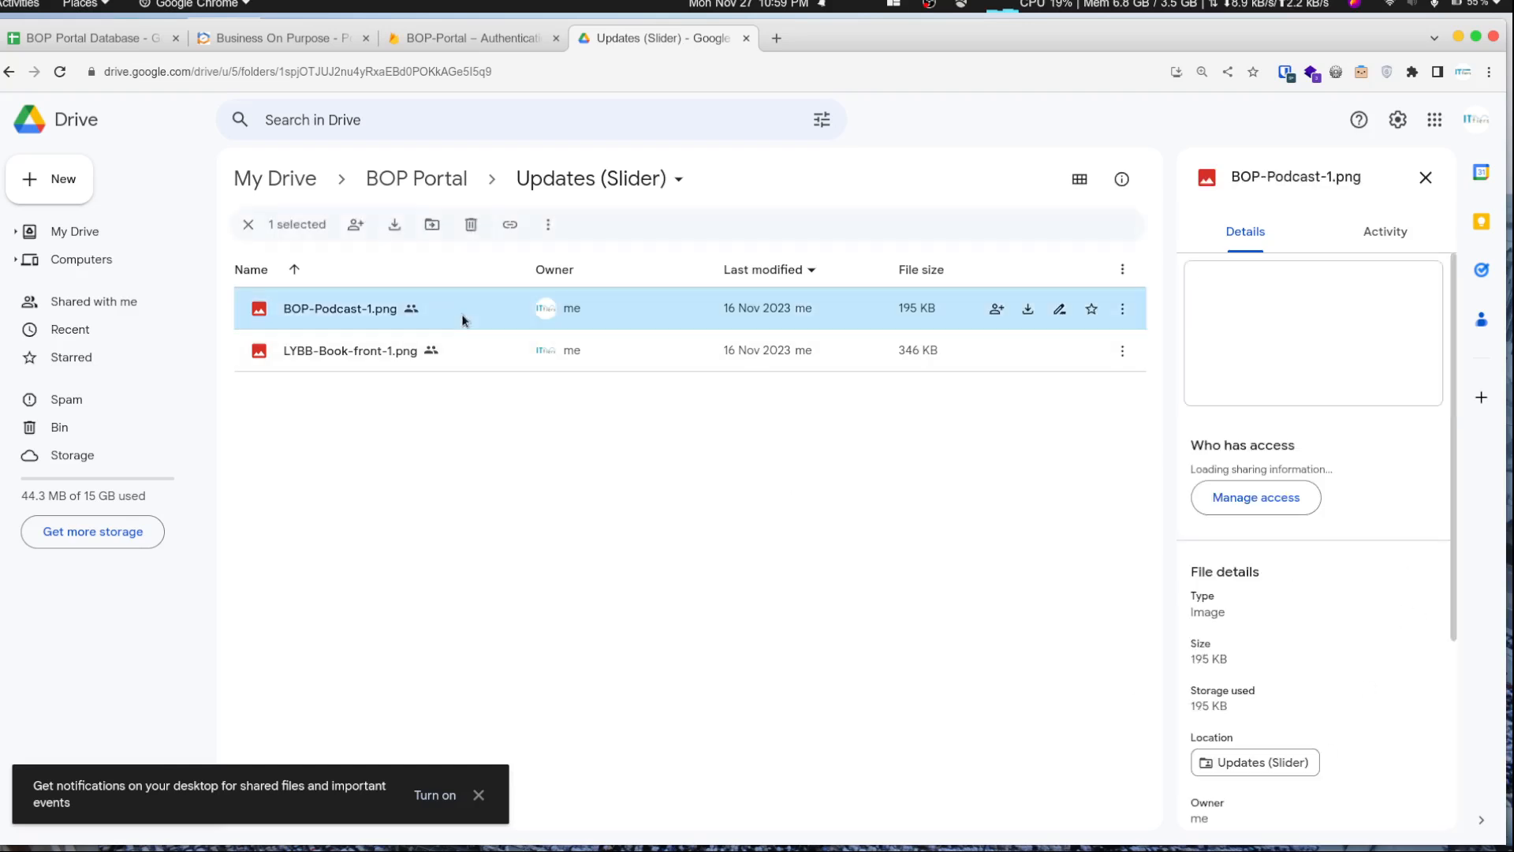
scroll(1208, 664, down, 4)
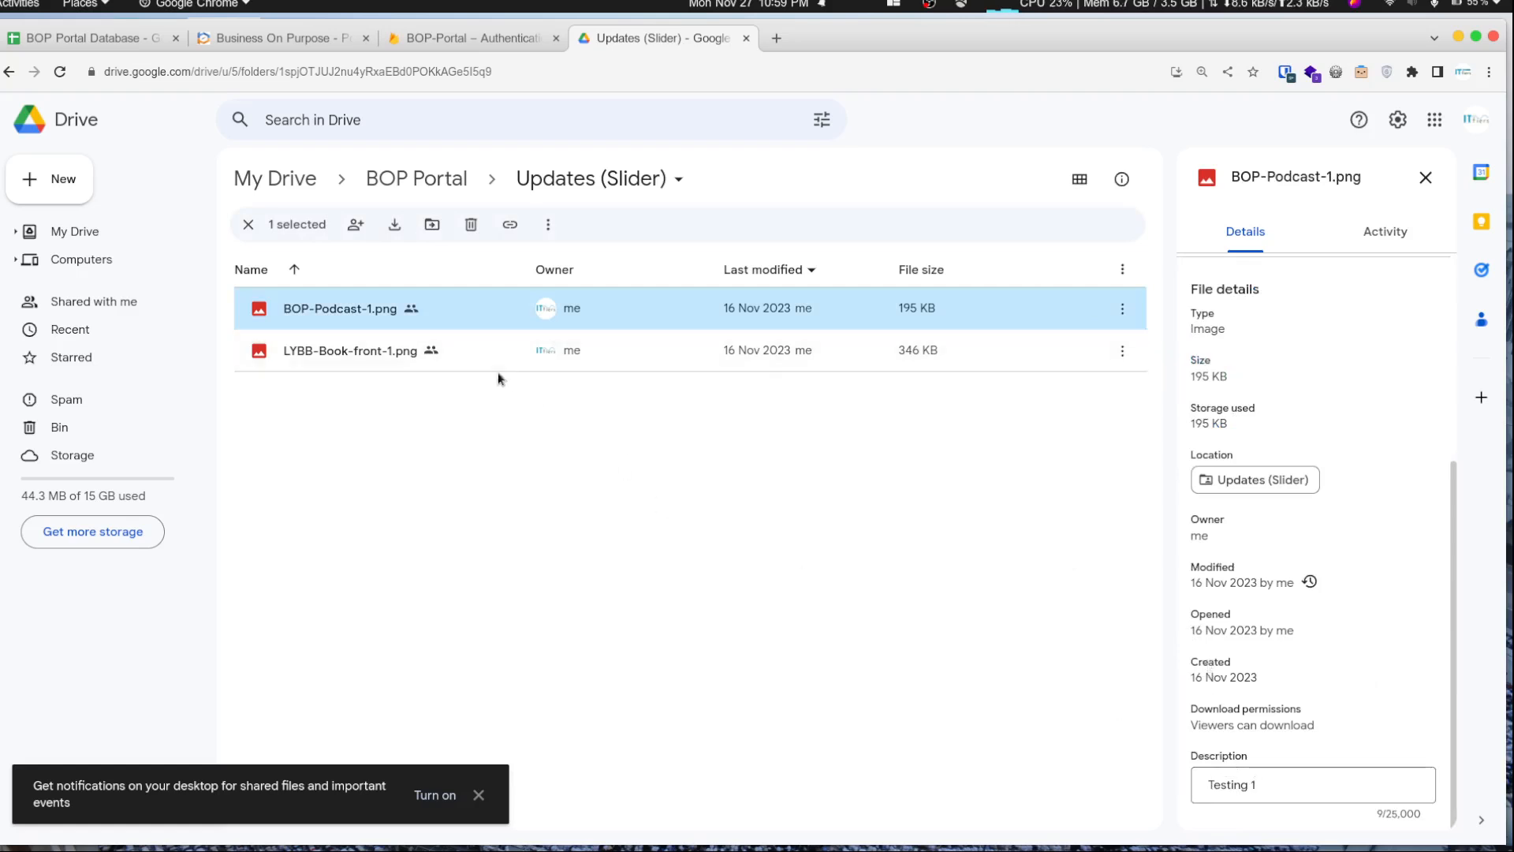
click(354, 361)
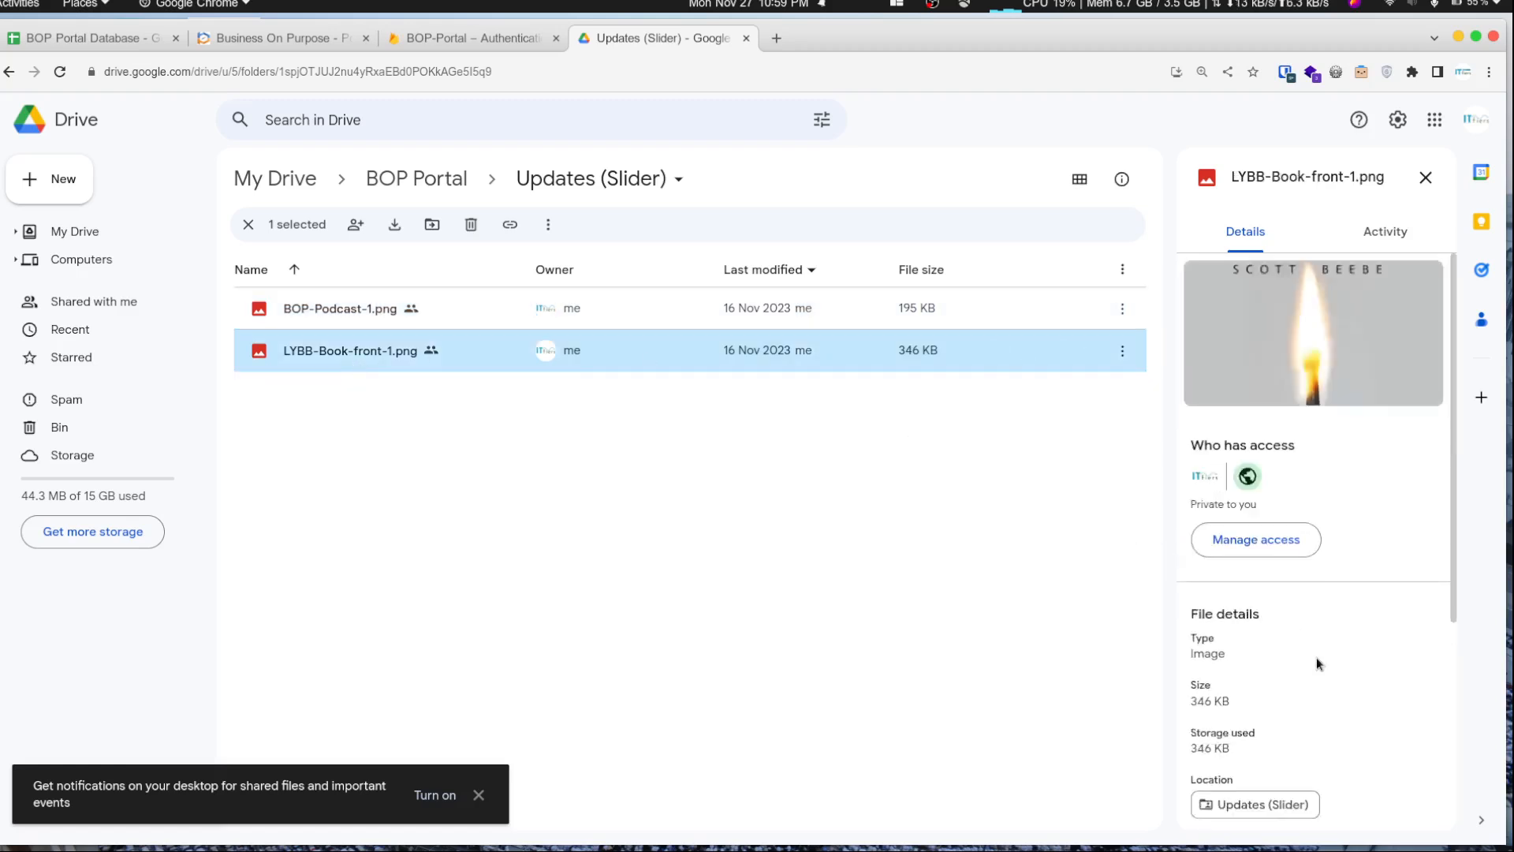
scroll(1318, 663, down, 4)
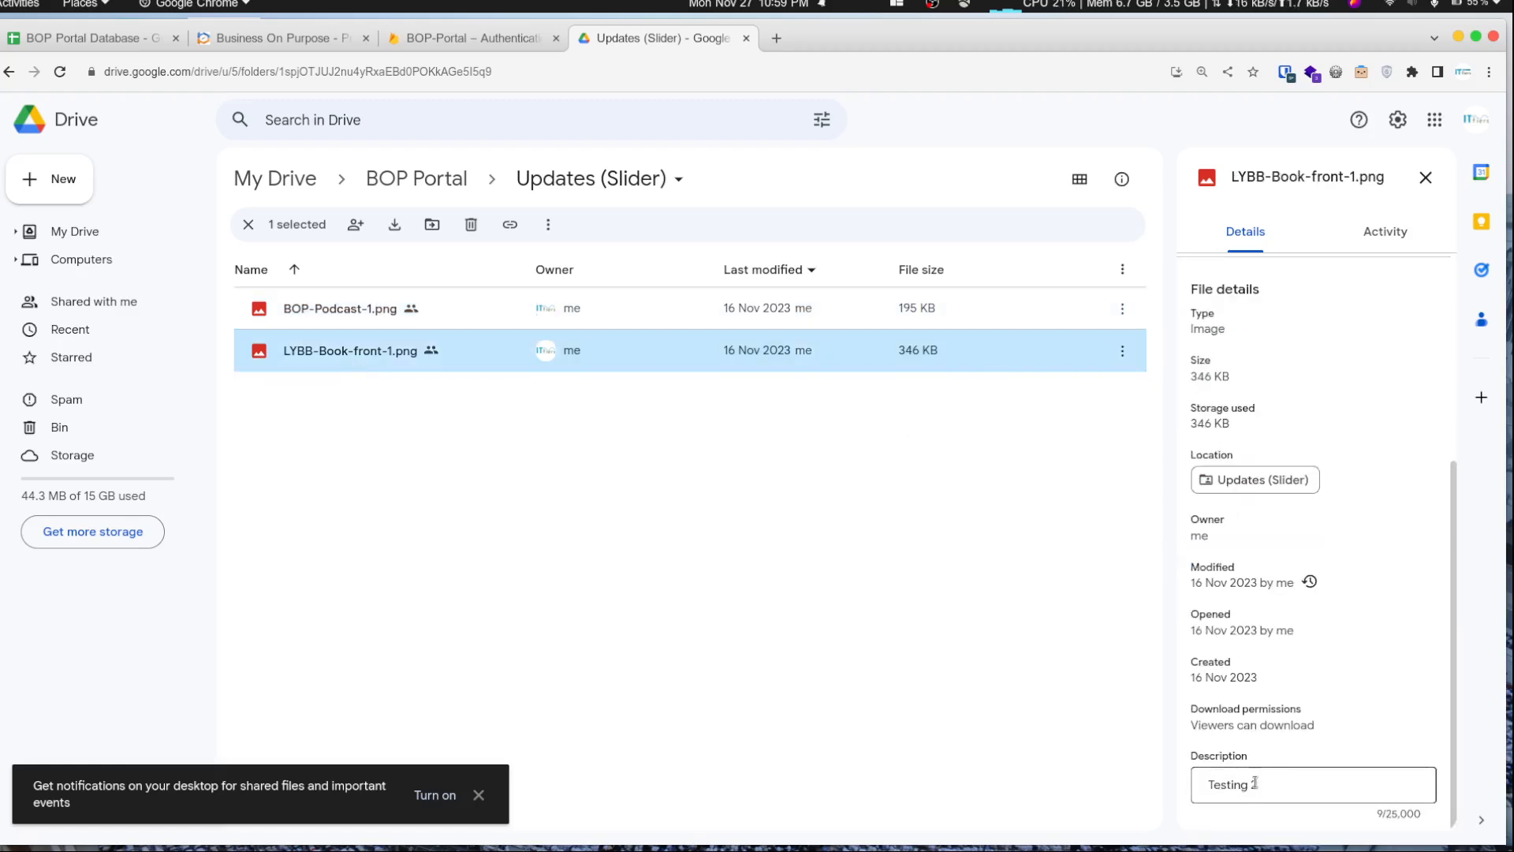
- Close the Firebase Authentication tab
click(441, 30)
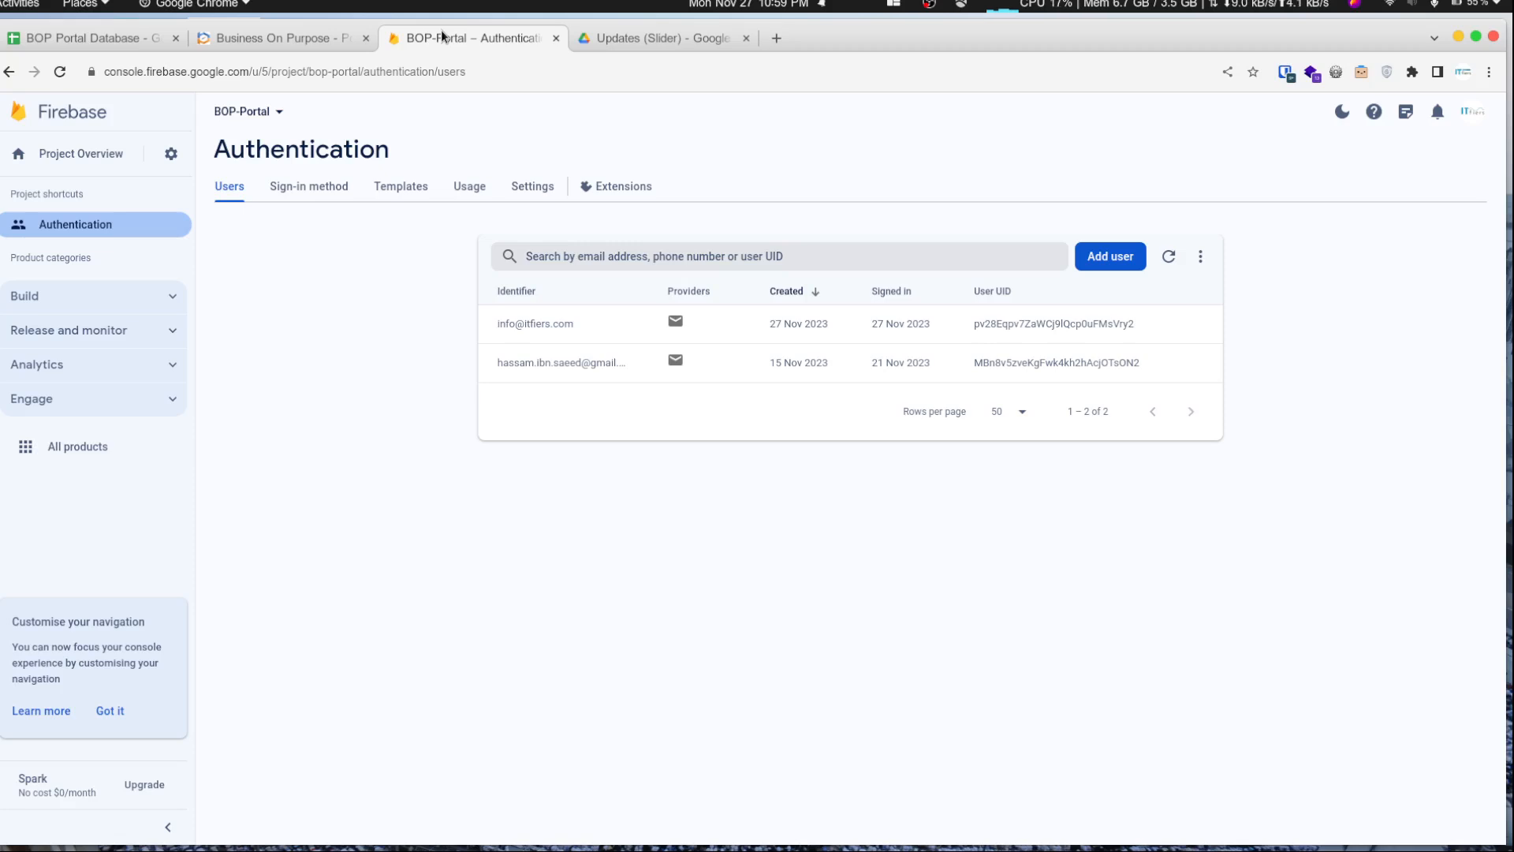
click(305, 41)
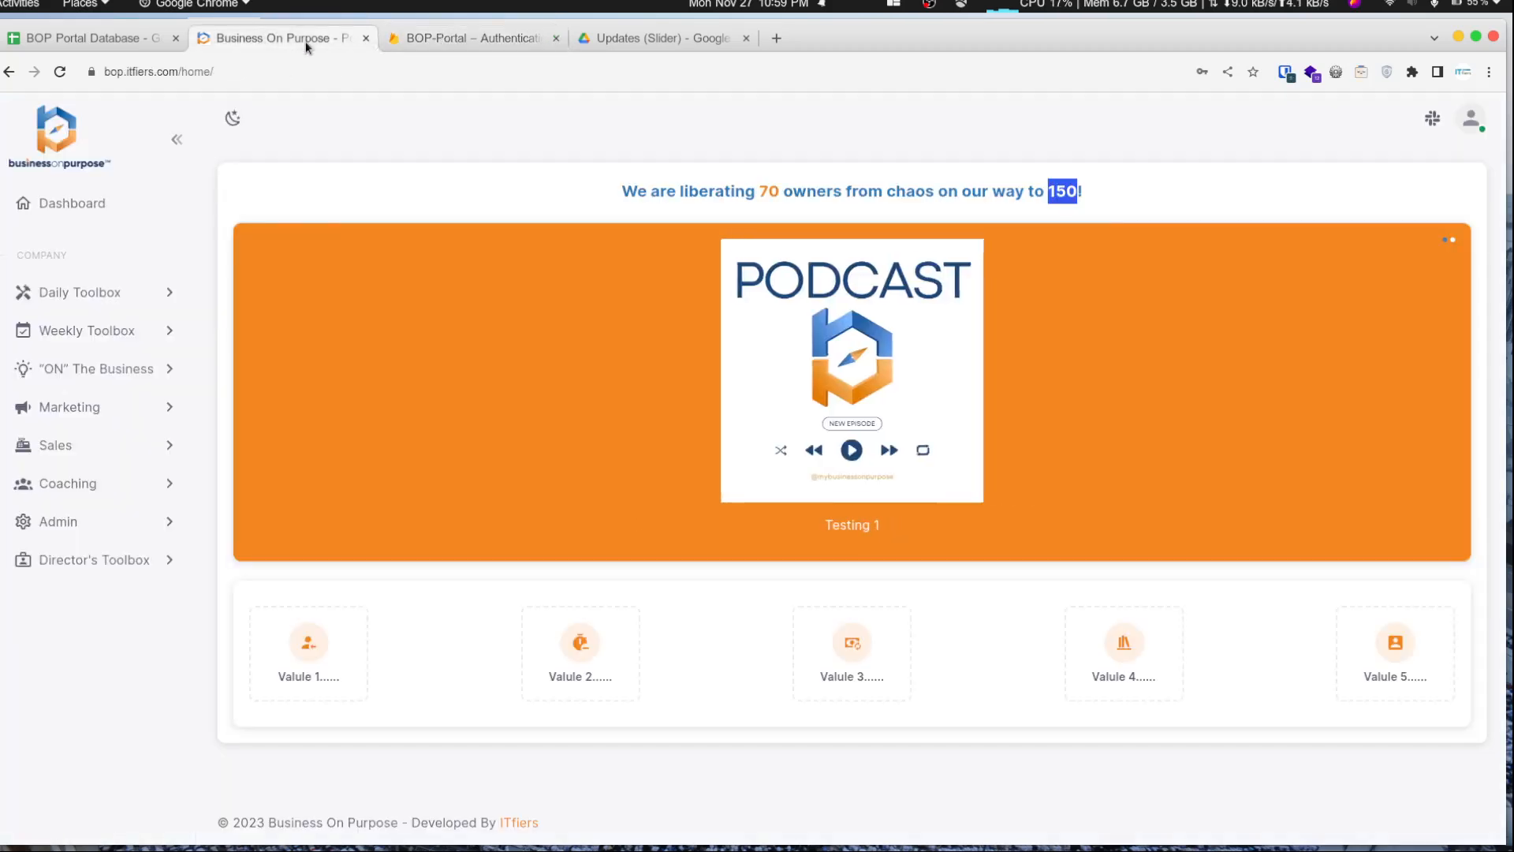
click(555, 38)
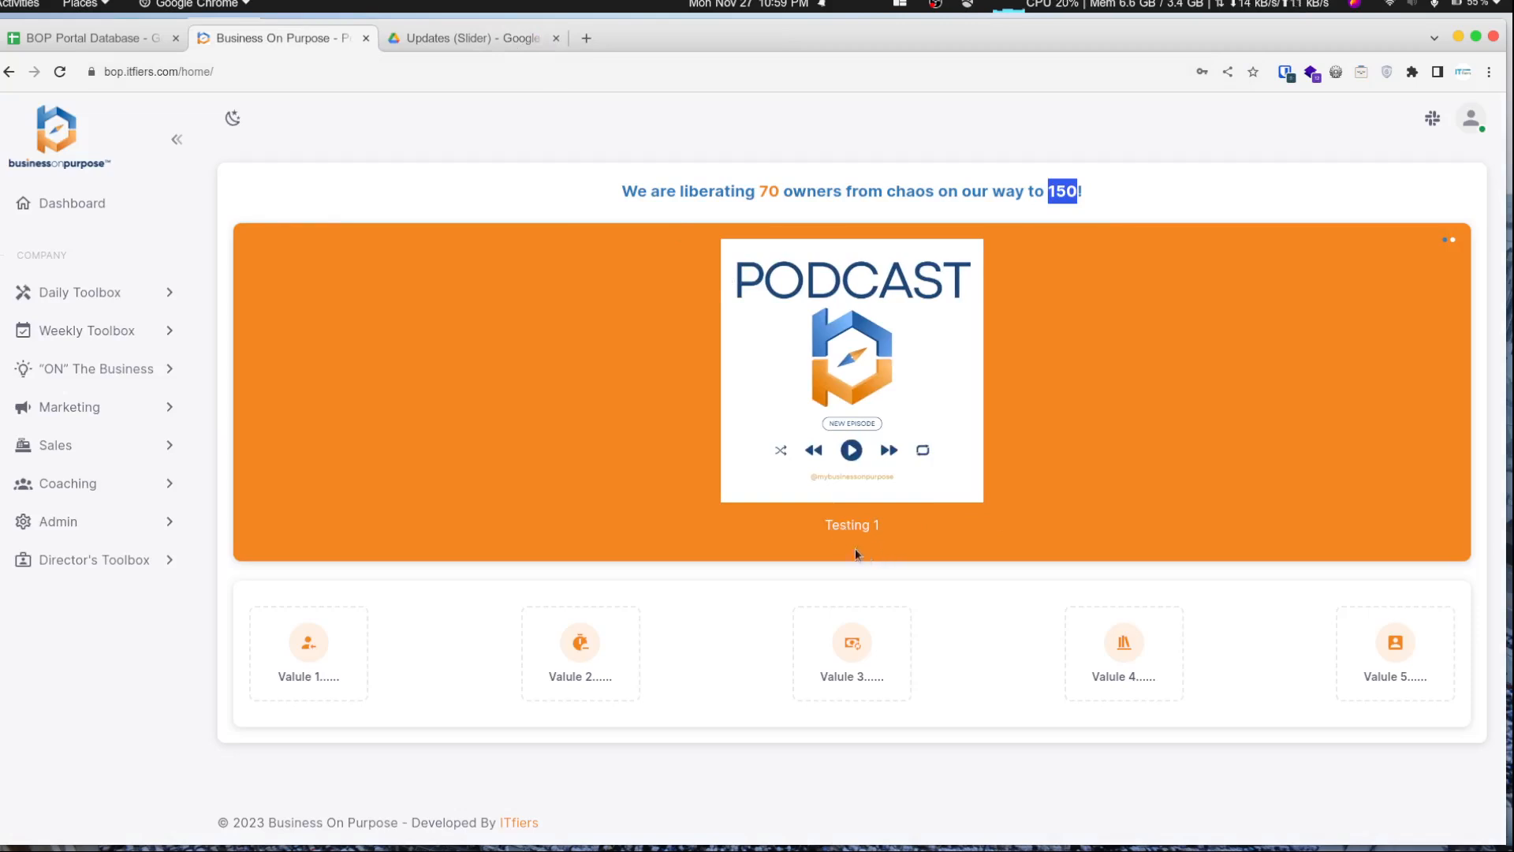
- Expand the portal sidebar's Daily Toolbox section to view its document links
click(494, 36)
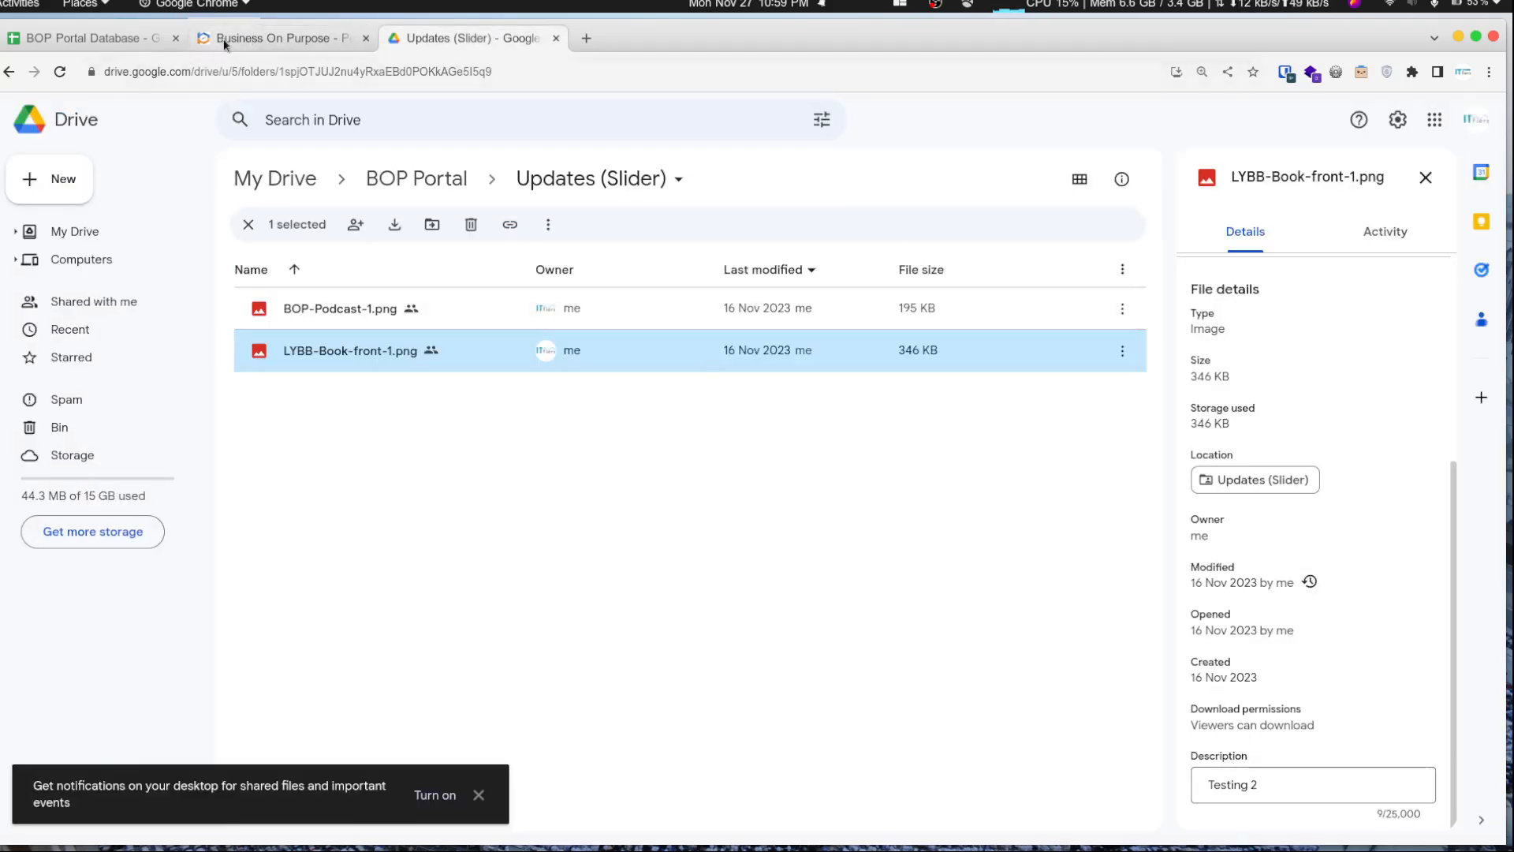
click(249, 37)
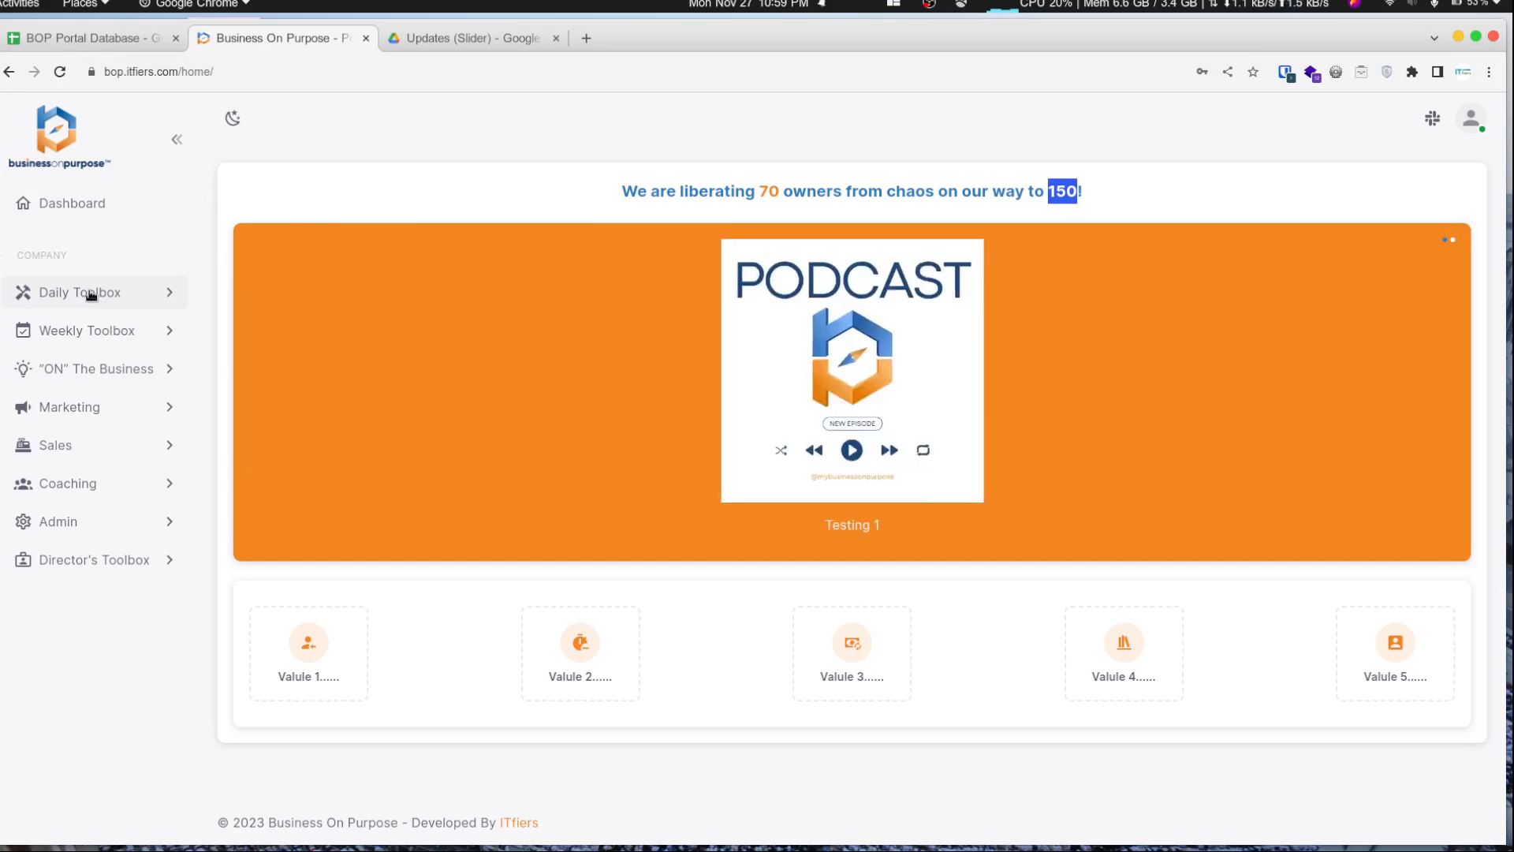
click(91, 293)
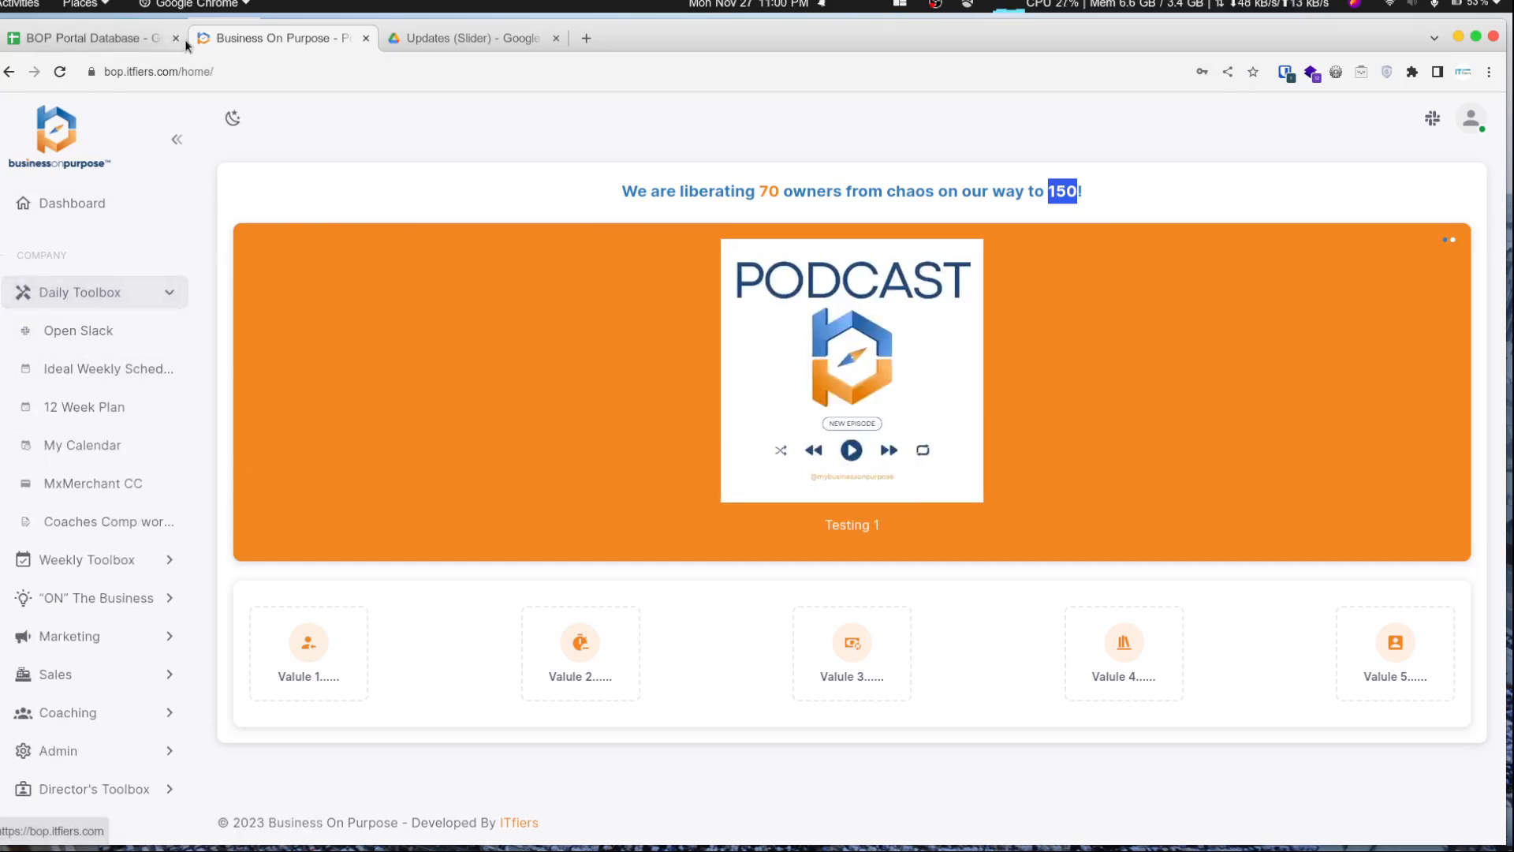
- Open the DOCS_MANAGER sheet and inspect the Section dropdown options in the first data row
click(111, 41)
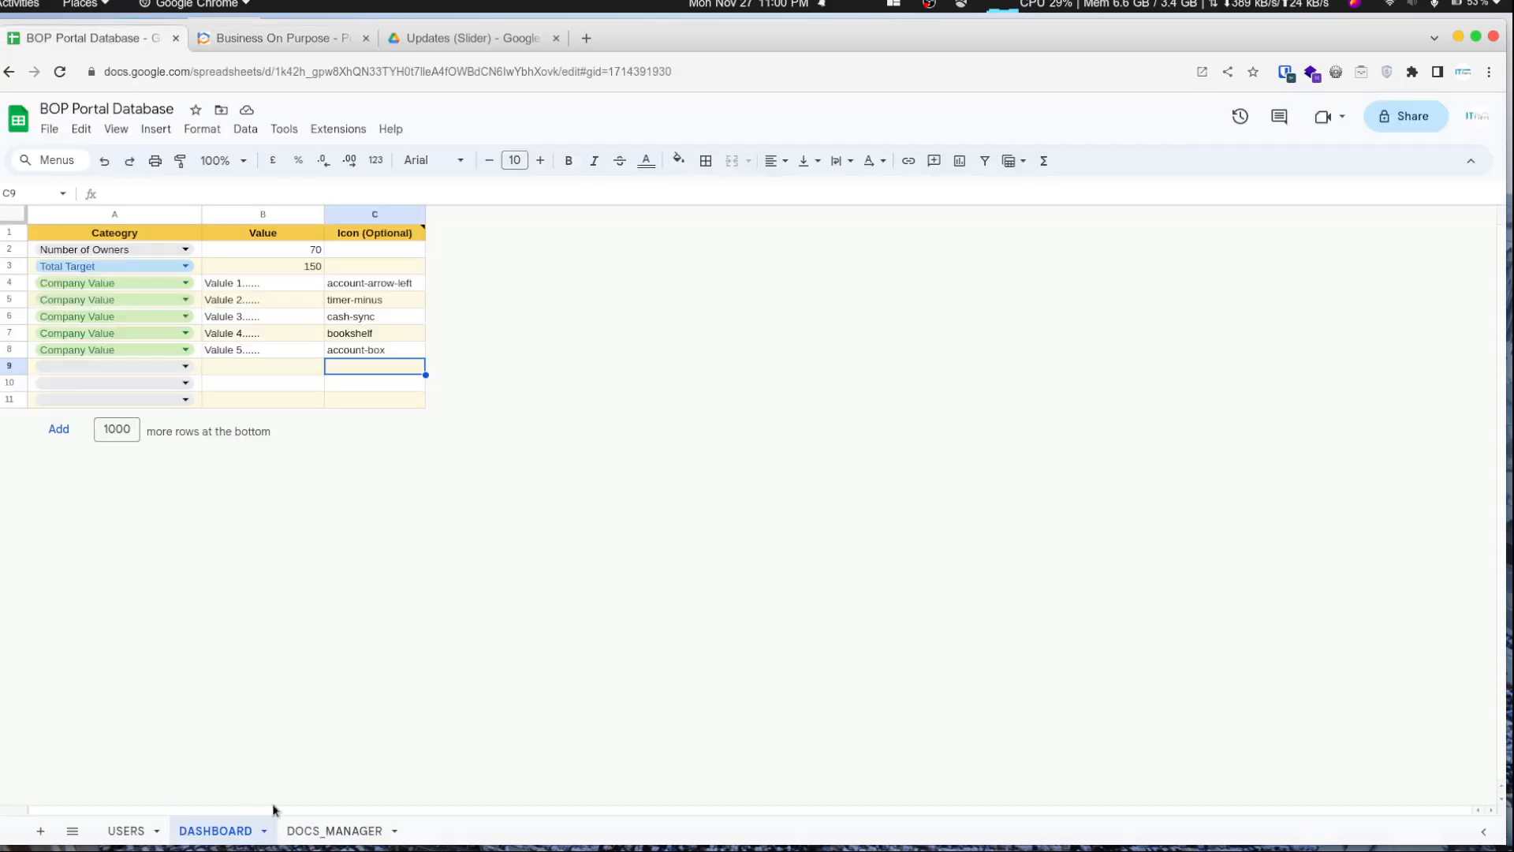
click(316, 831)
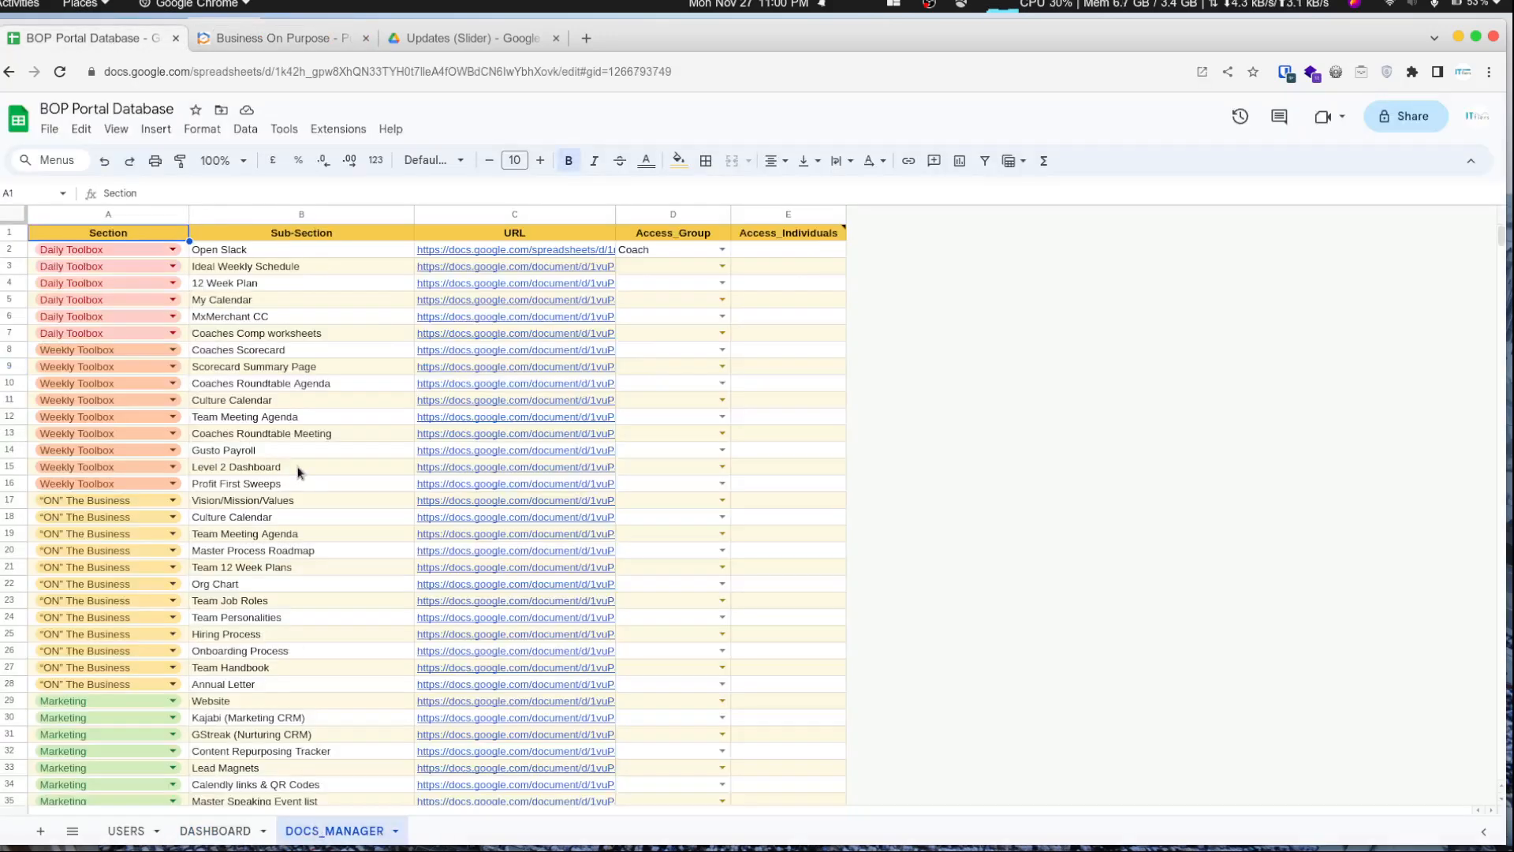
click(172, 250)
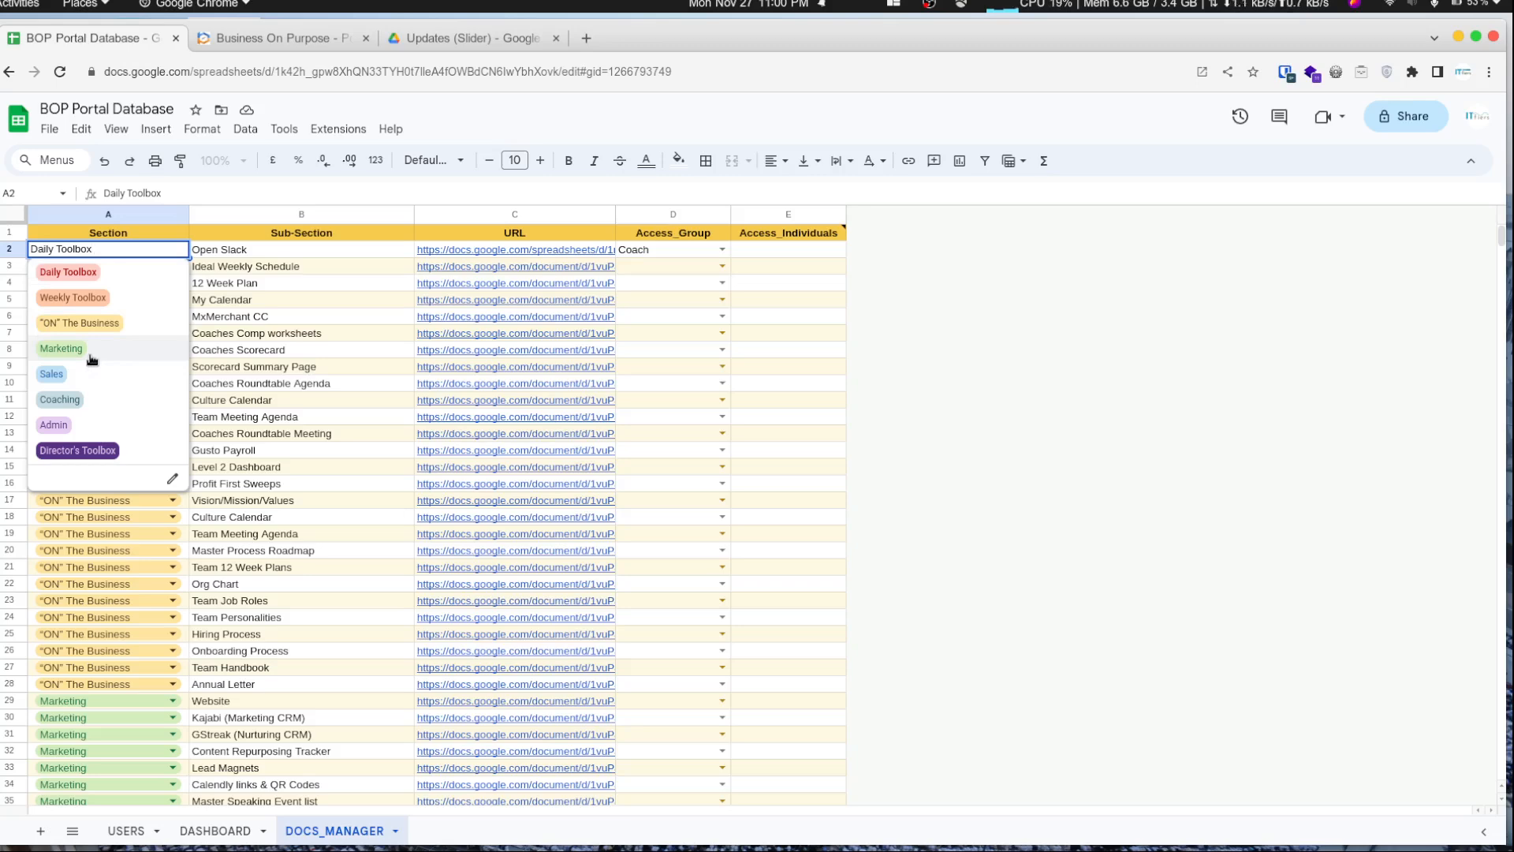
key(Escape)
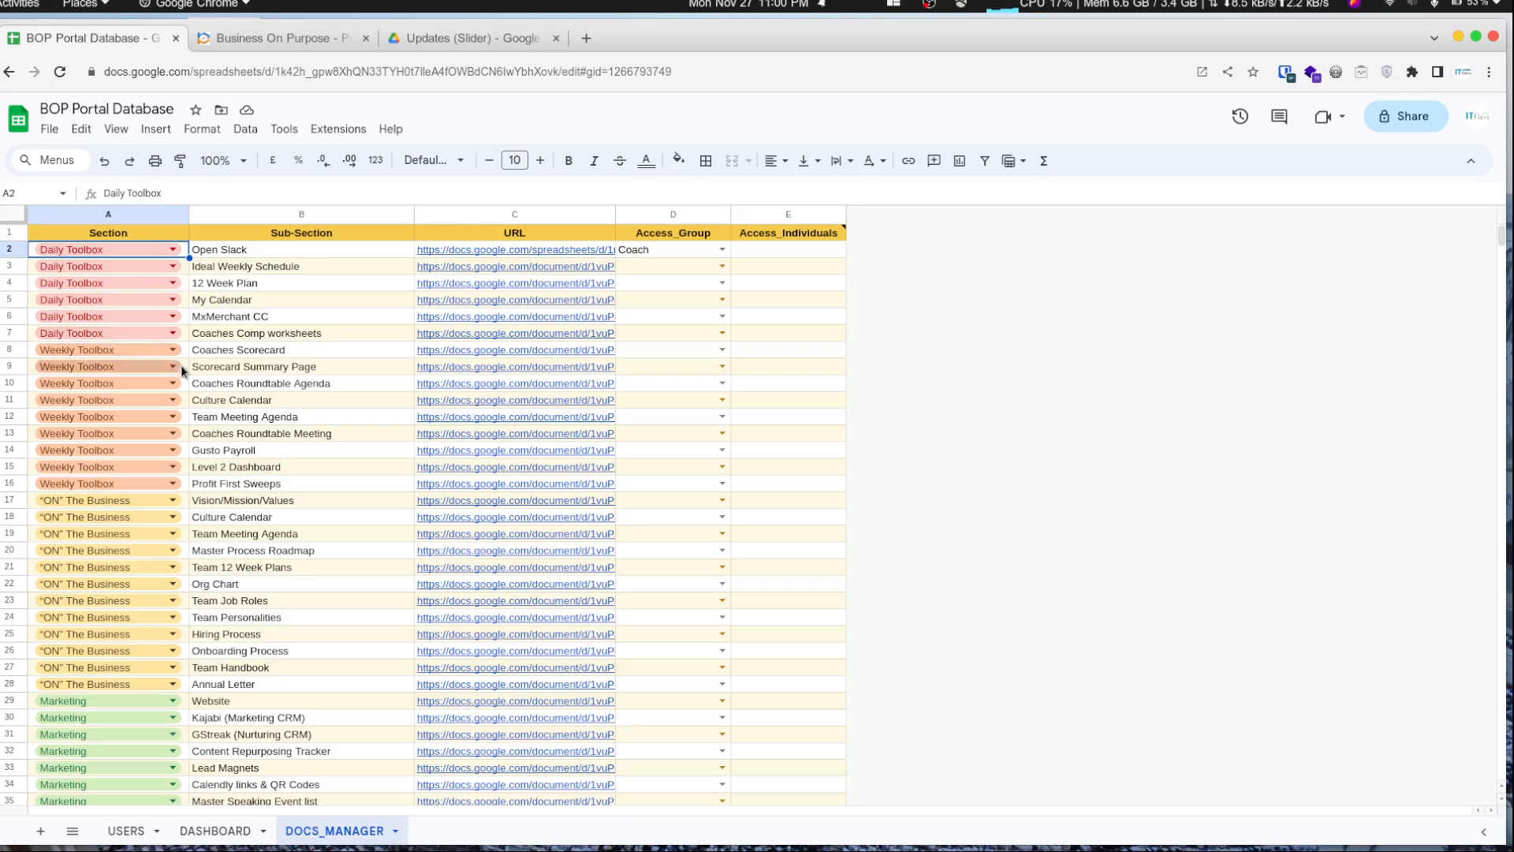
- Insert a blank row above the first Sales row, at row 46
scroll(223, 416, down, 5)
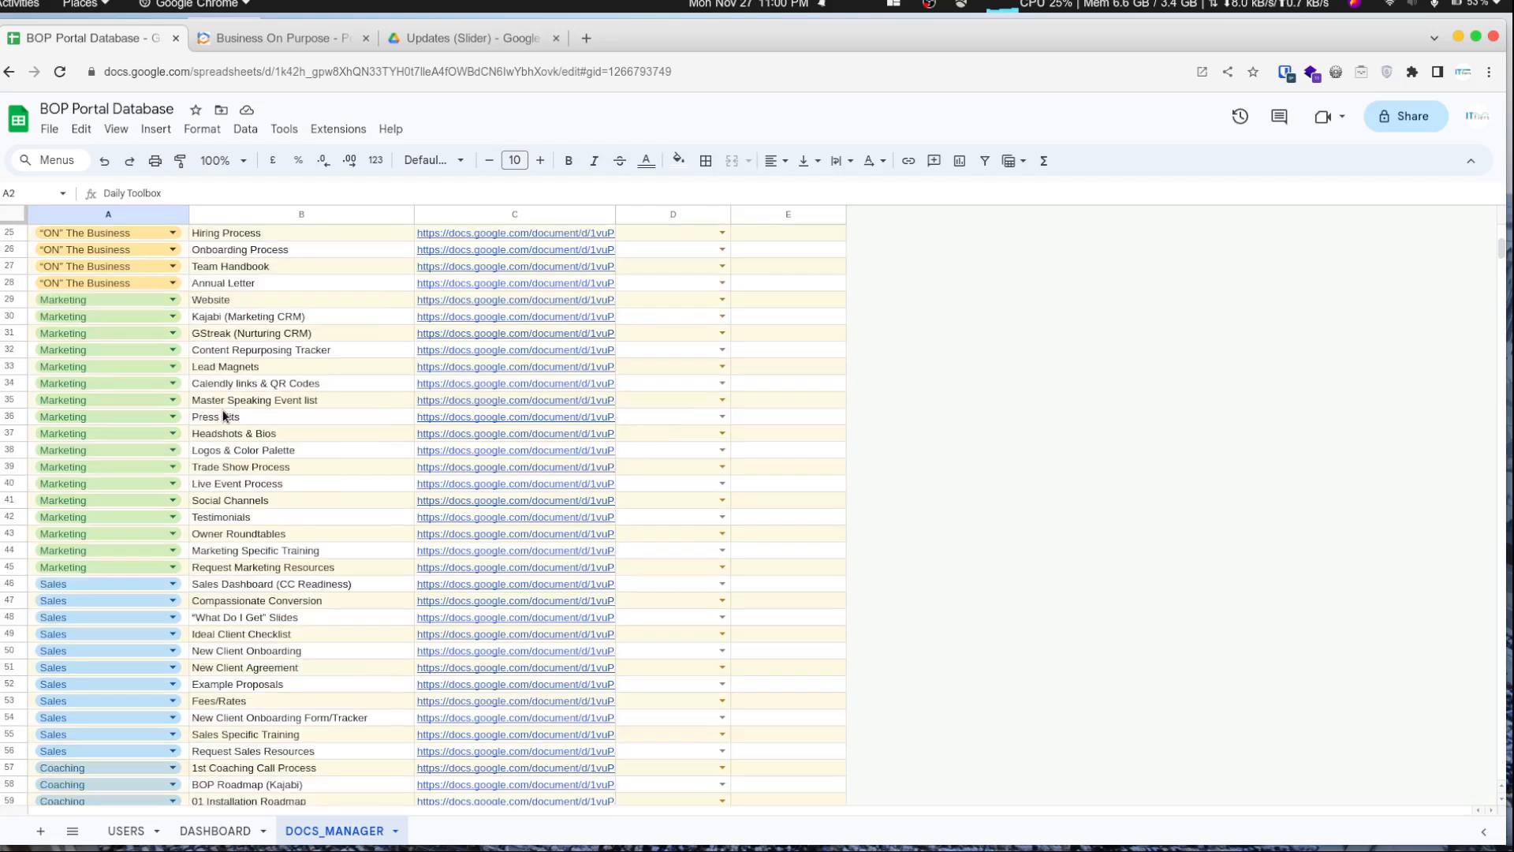
right_click(11, 585)
click(132, 293)
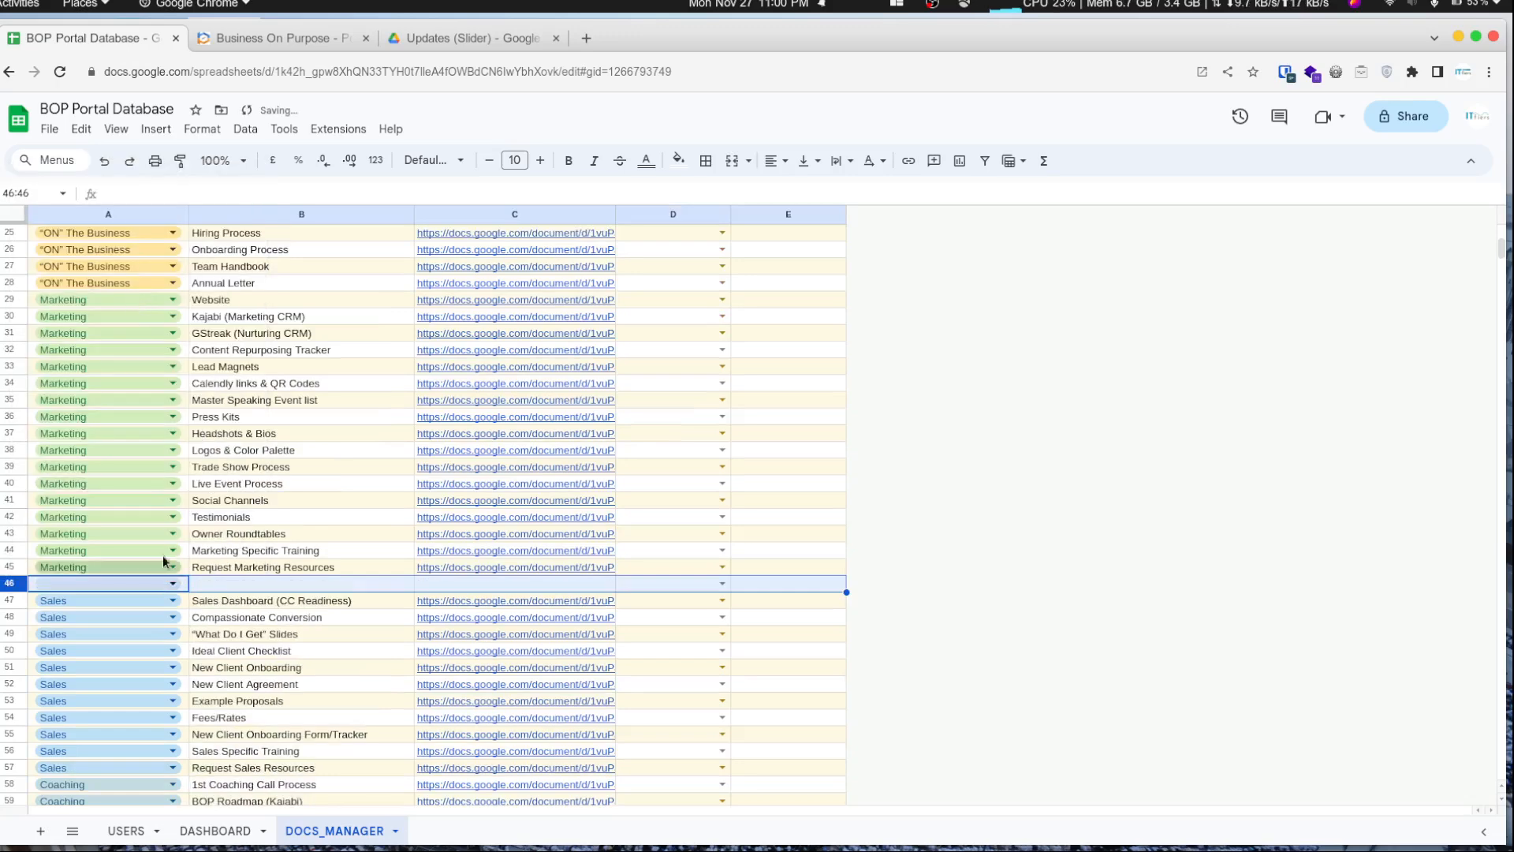
- Set the new row's Section to Marketing
click(97, 584)
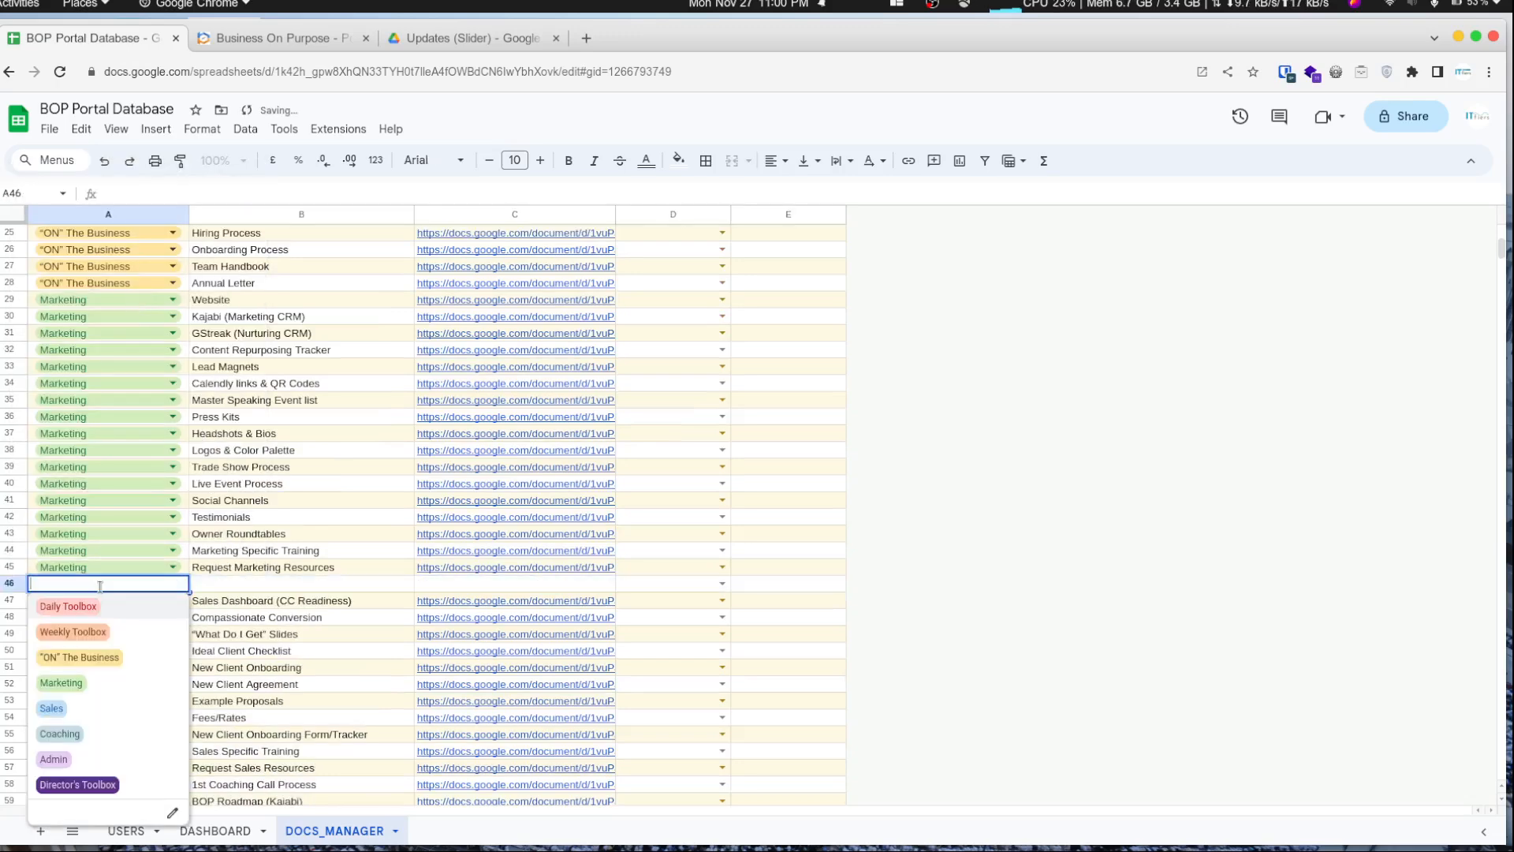
click(105, 690)
key(Tab)
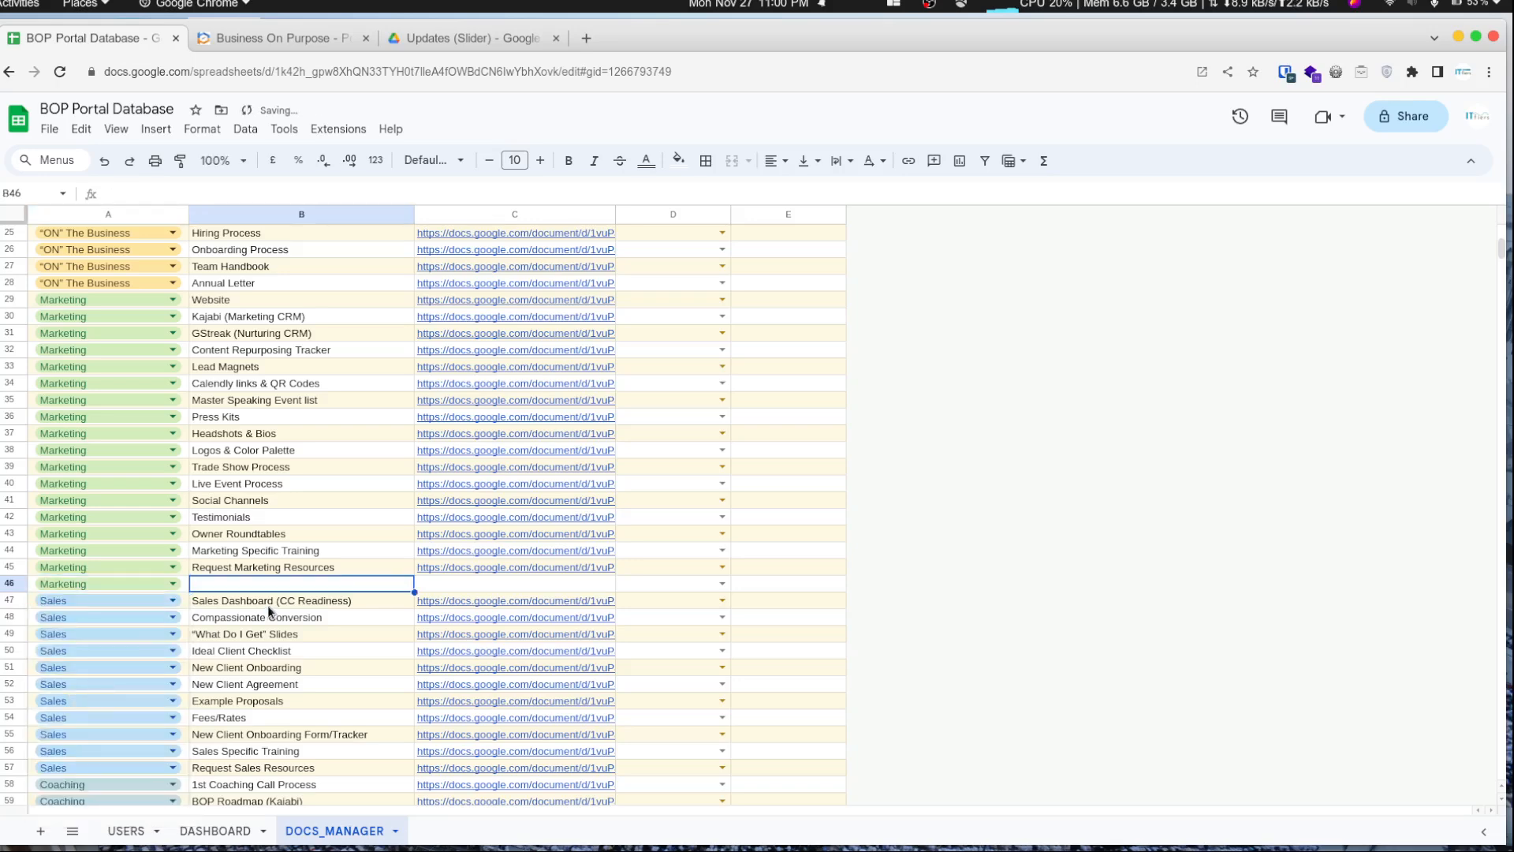
- Freeze the header row of the DOCS_MANAGER sheet
scroll(267, 604, up, 2)
click(116, 130)
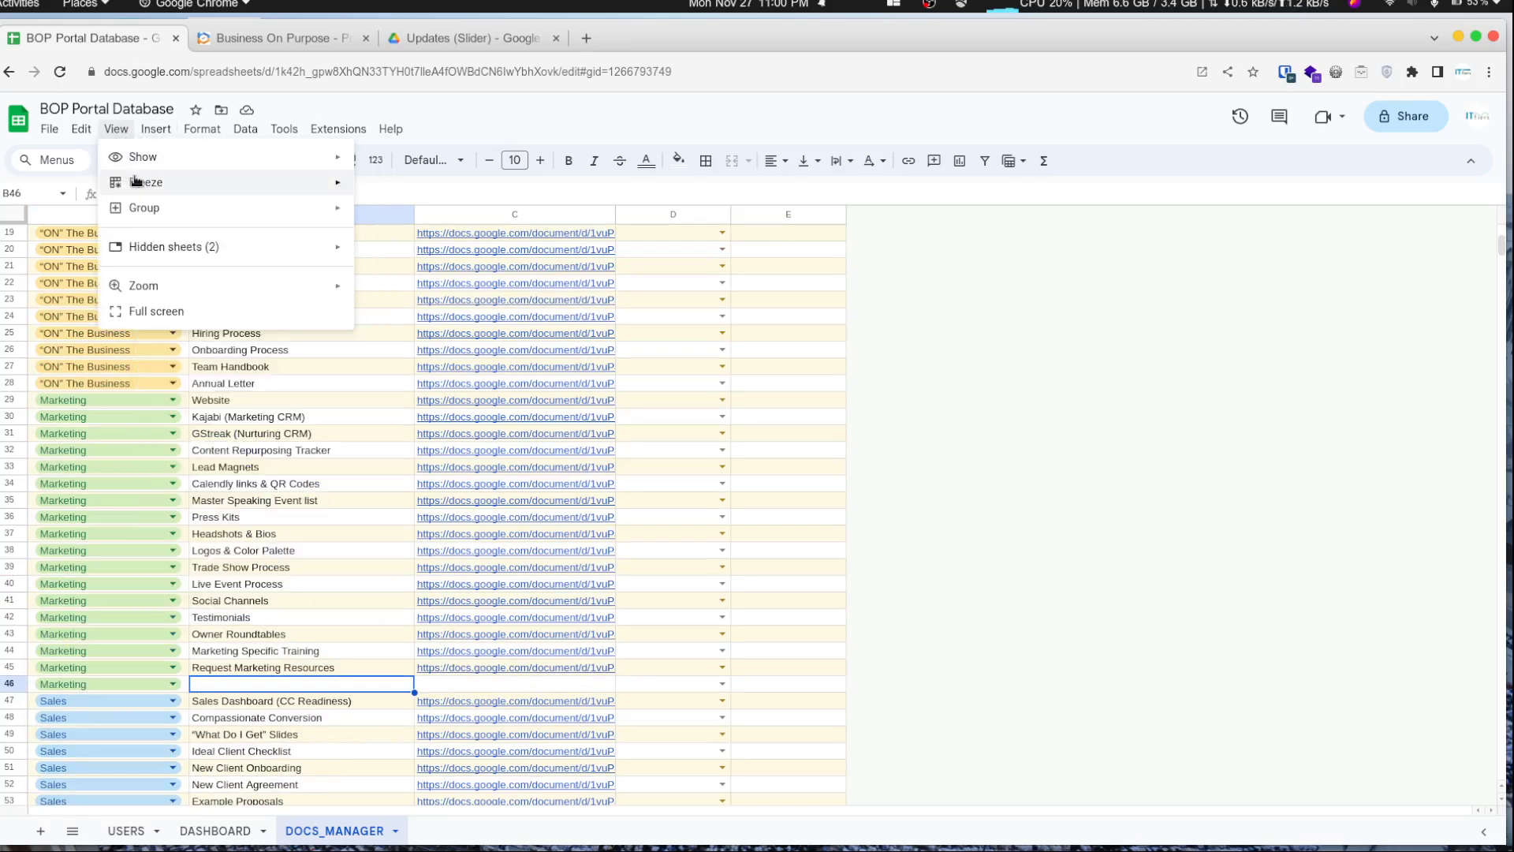
mouse_move(298, 184)
click(384, 218)
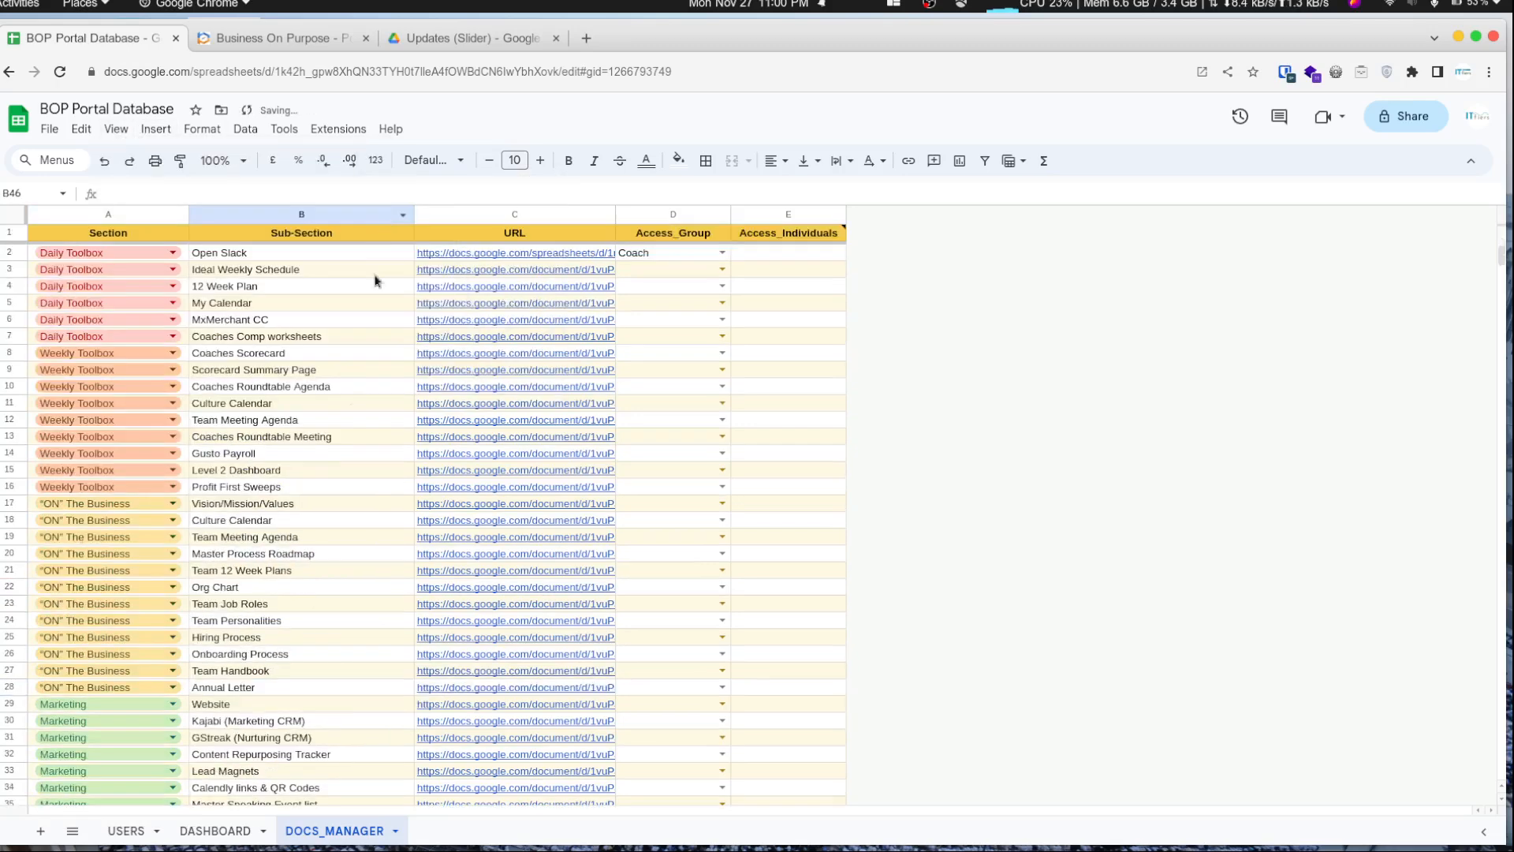
scroll(339, 437, down, 8)
scroll(338, 437, up, 3)
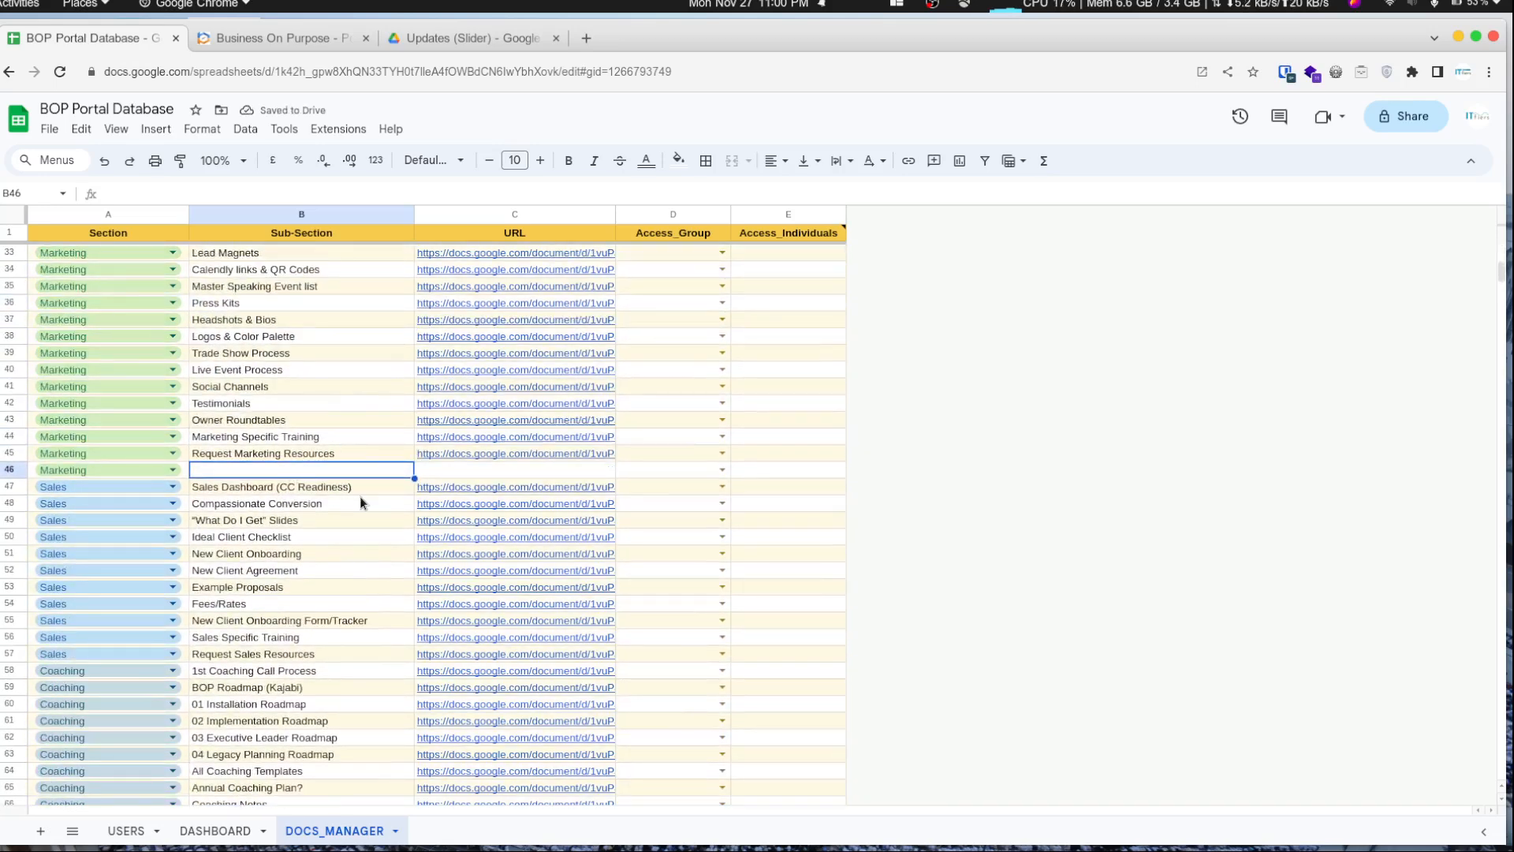
- Enter Testing.... as row 46's Sub-Section and paste a document link into its URL cell
text(Testing....)
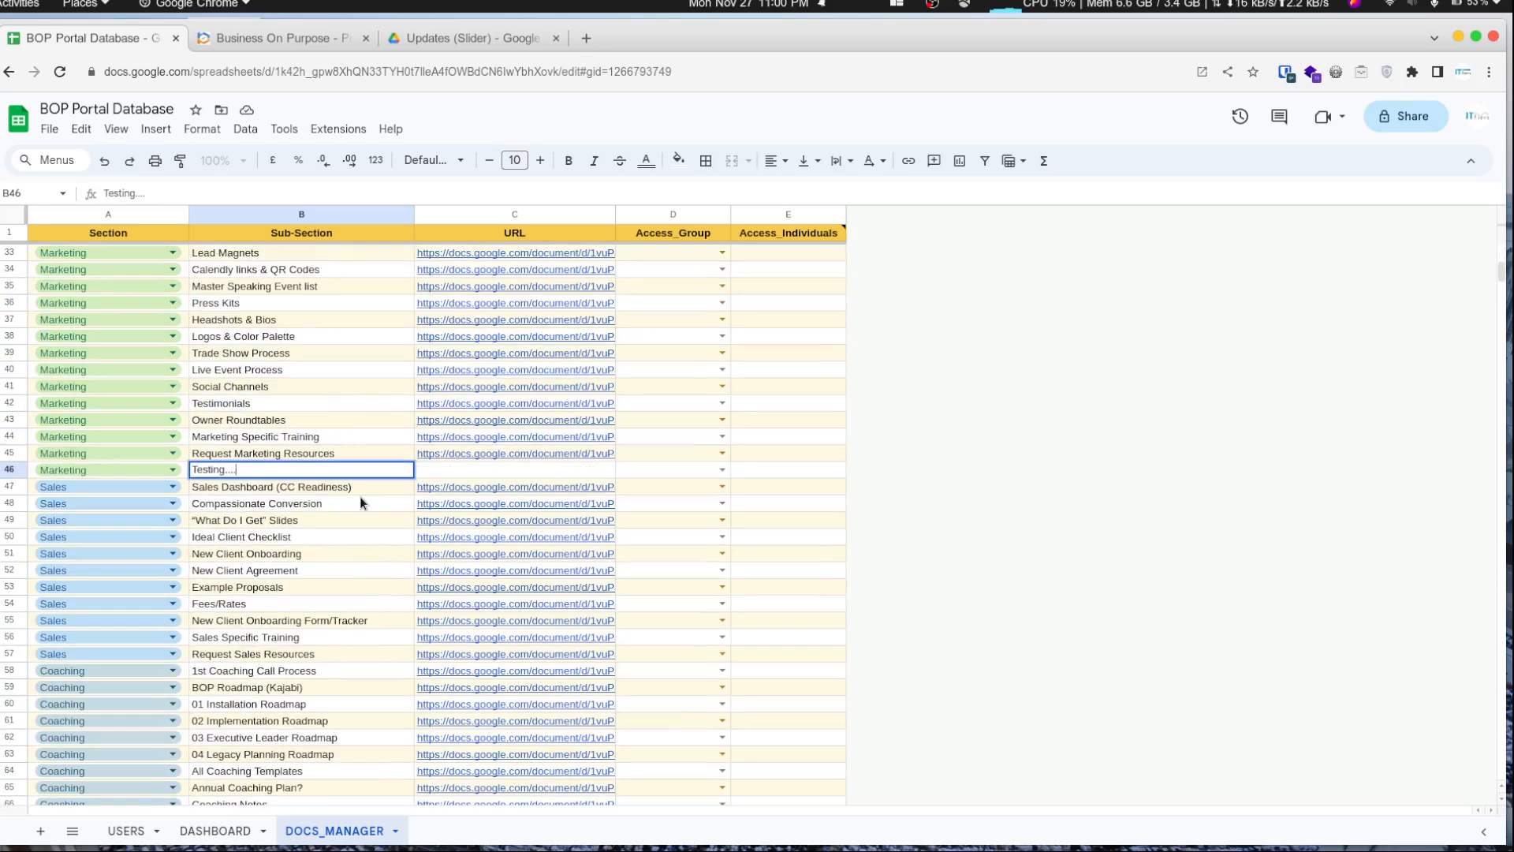
key(Tab)
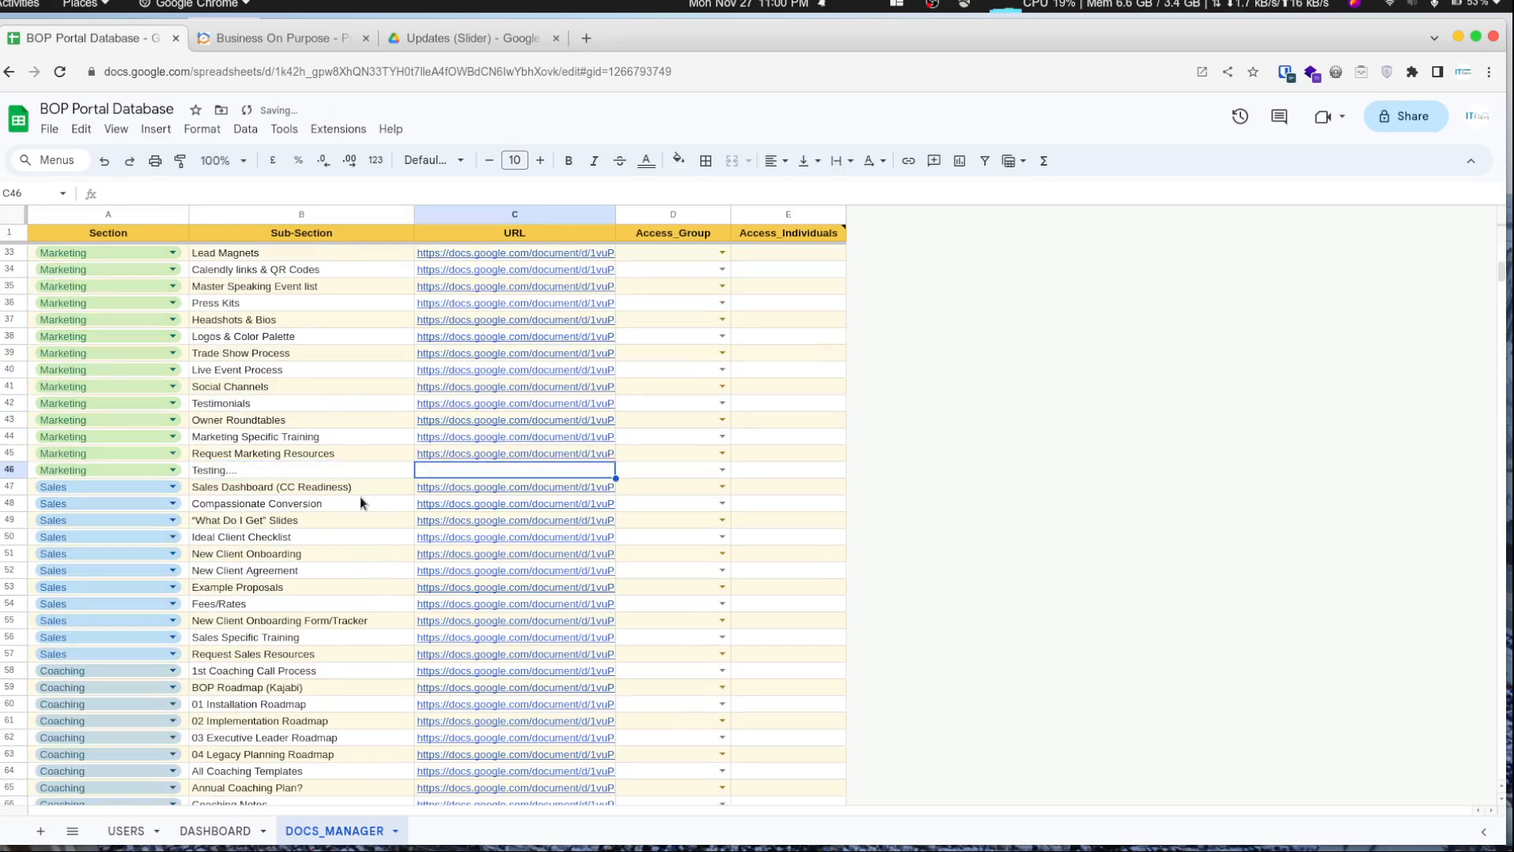
key(Return)
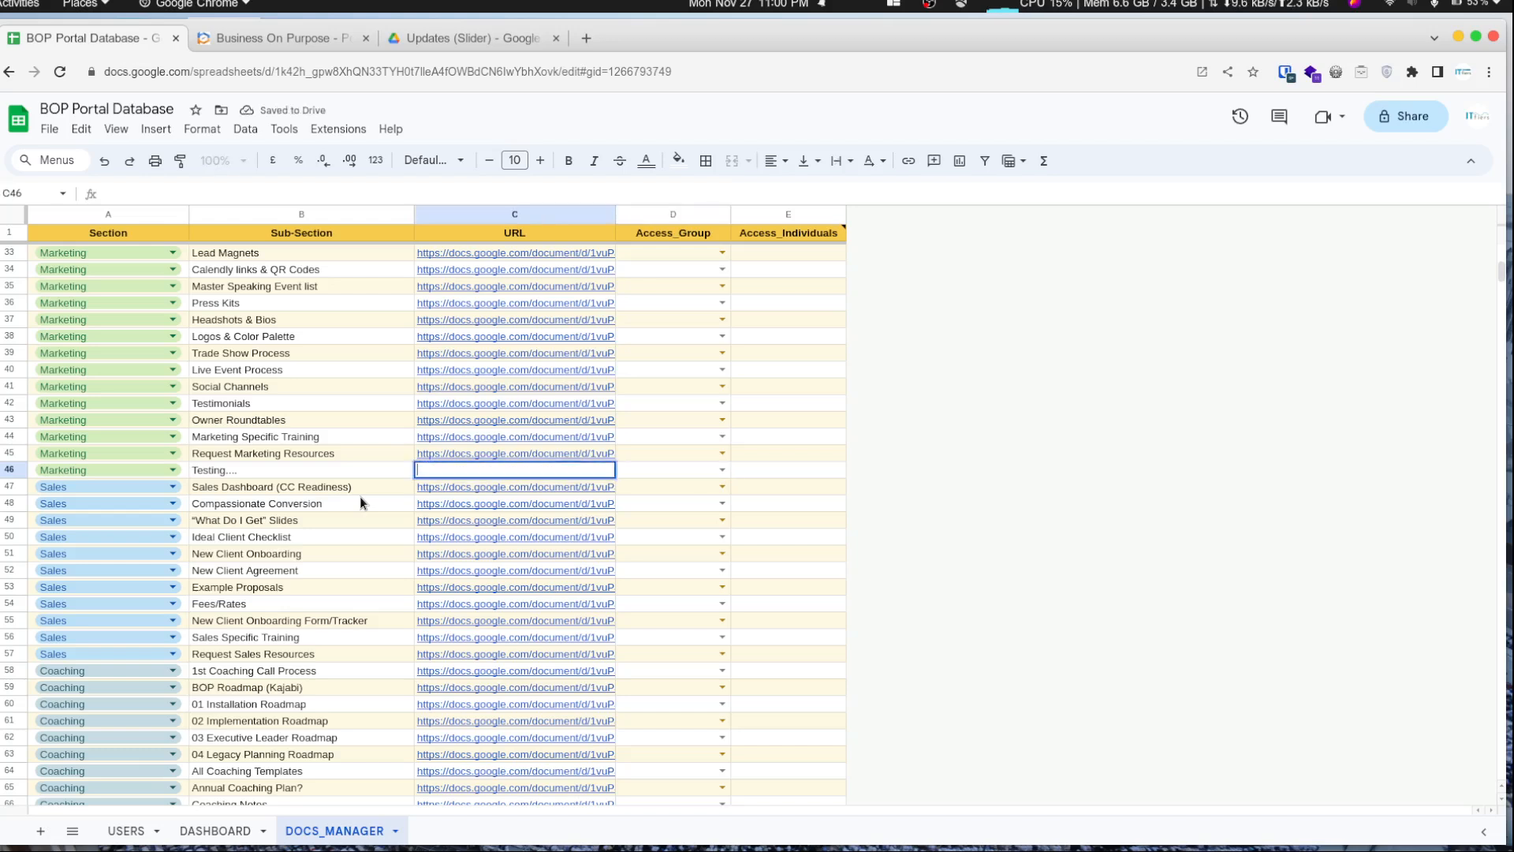
key(Escape)
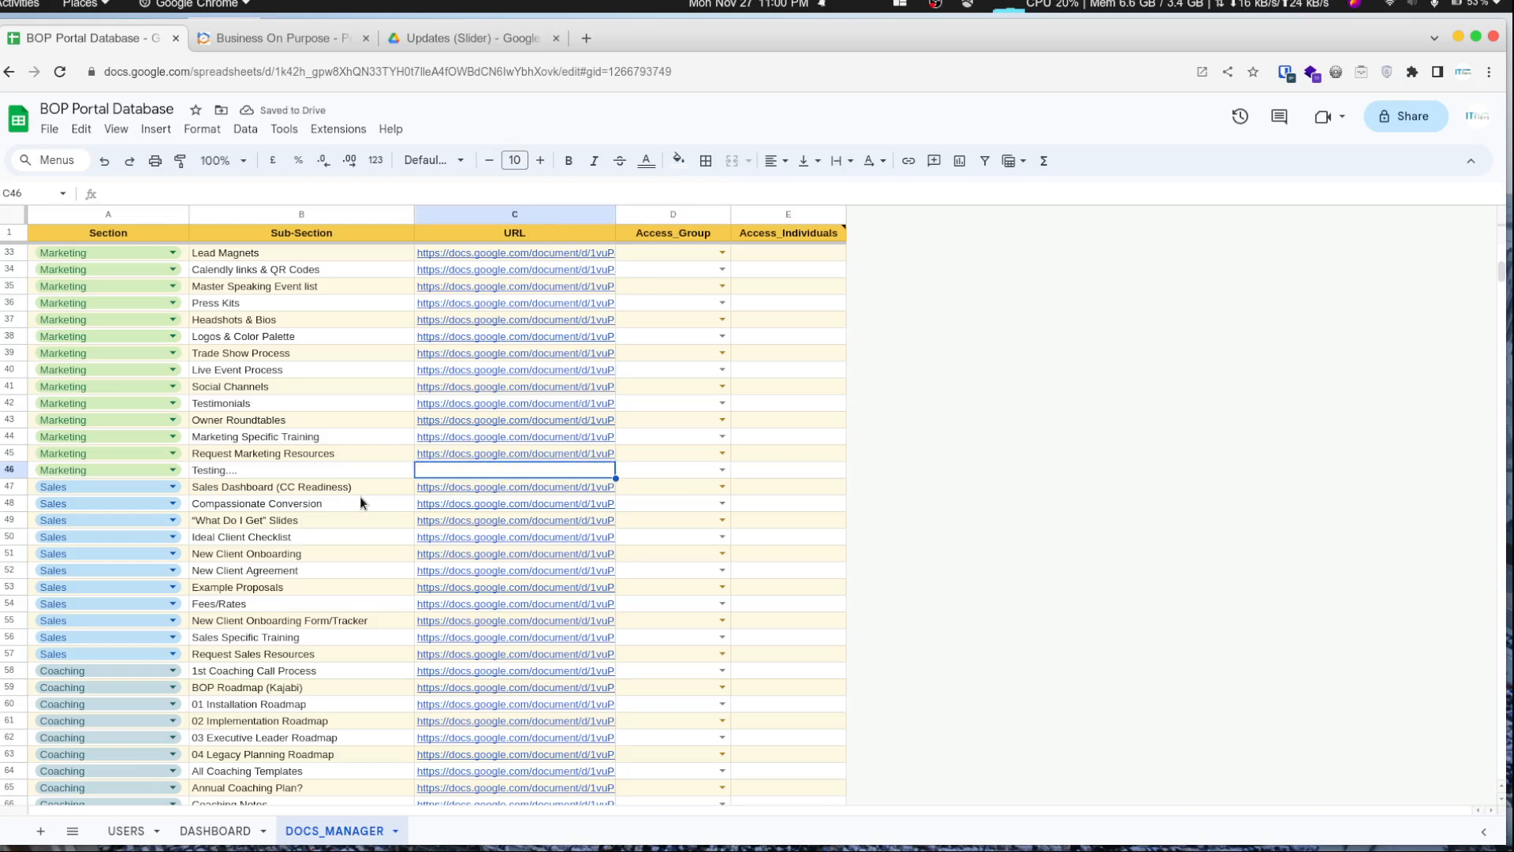
key(Tab)
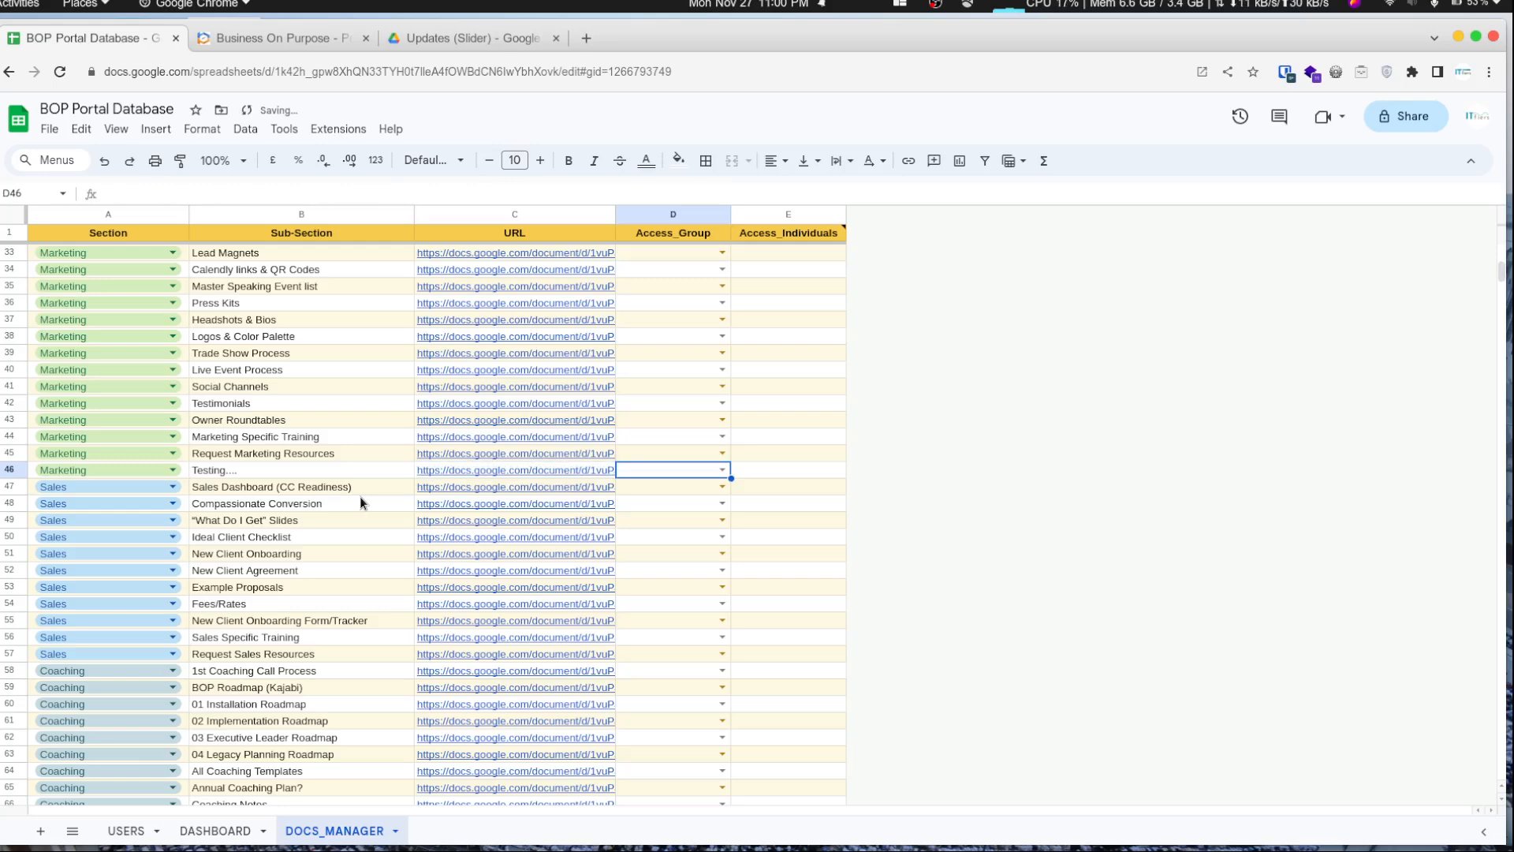
- Review the Access_Group choices available for row 46 without picking one
key(Return)
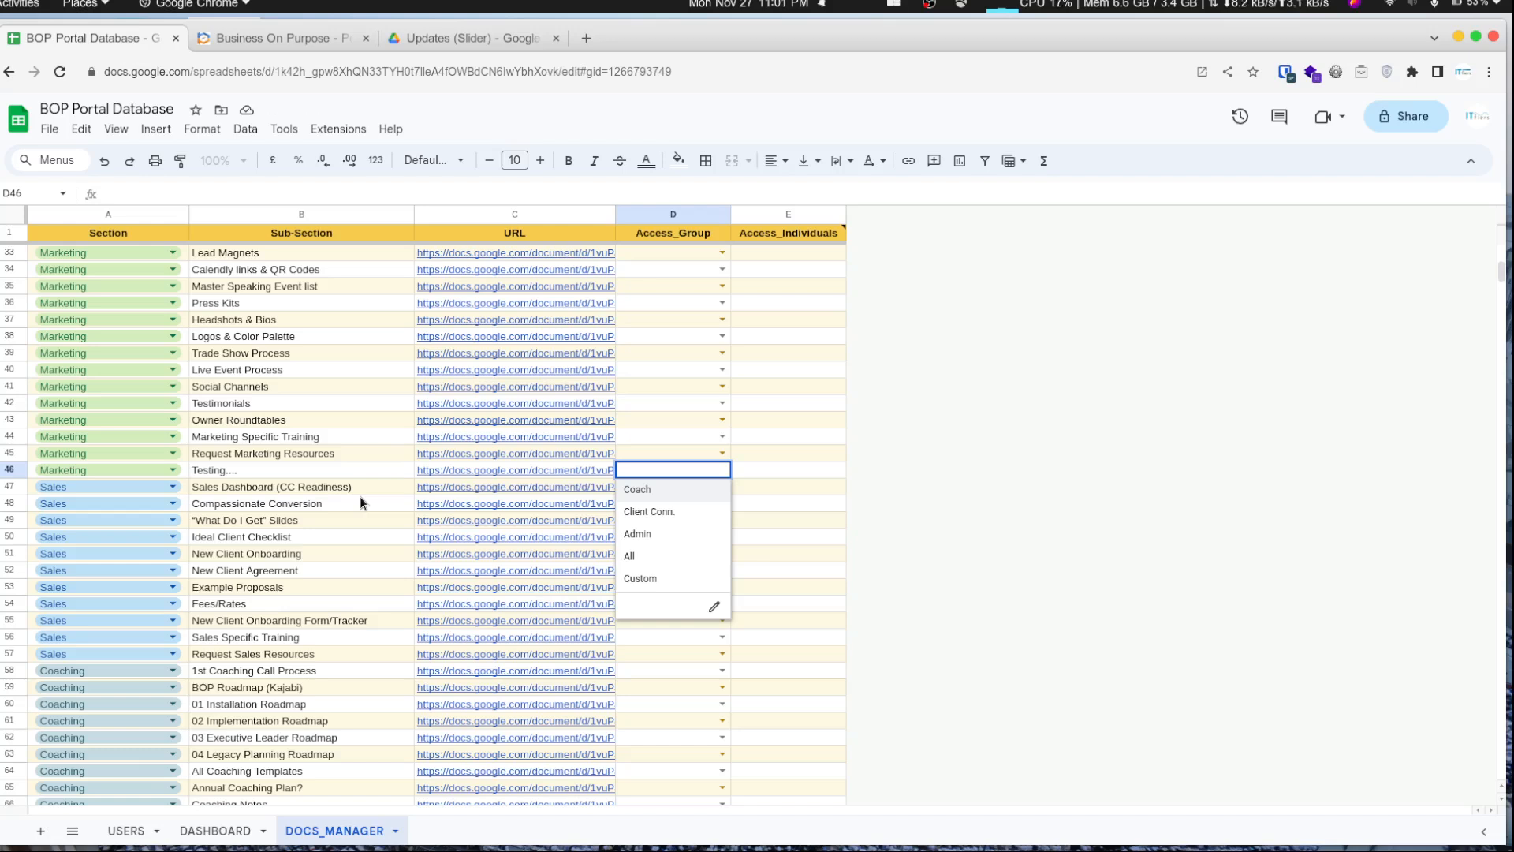
key(Down)
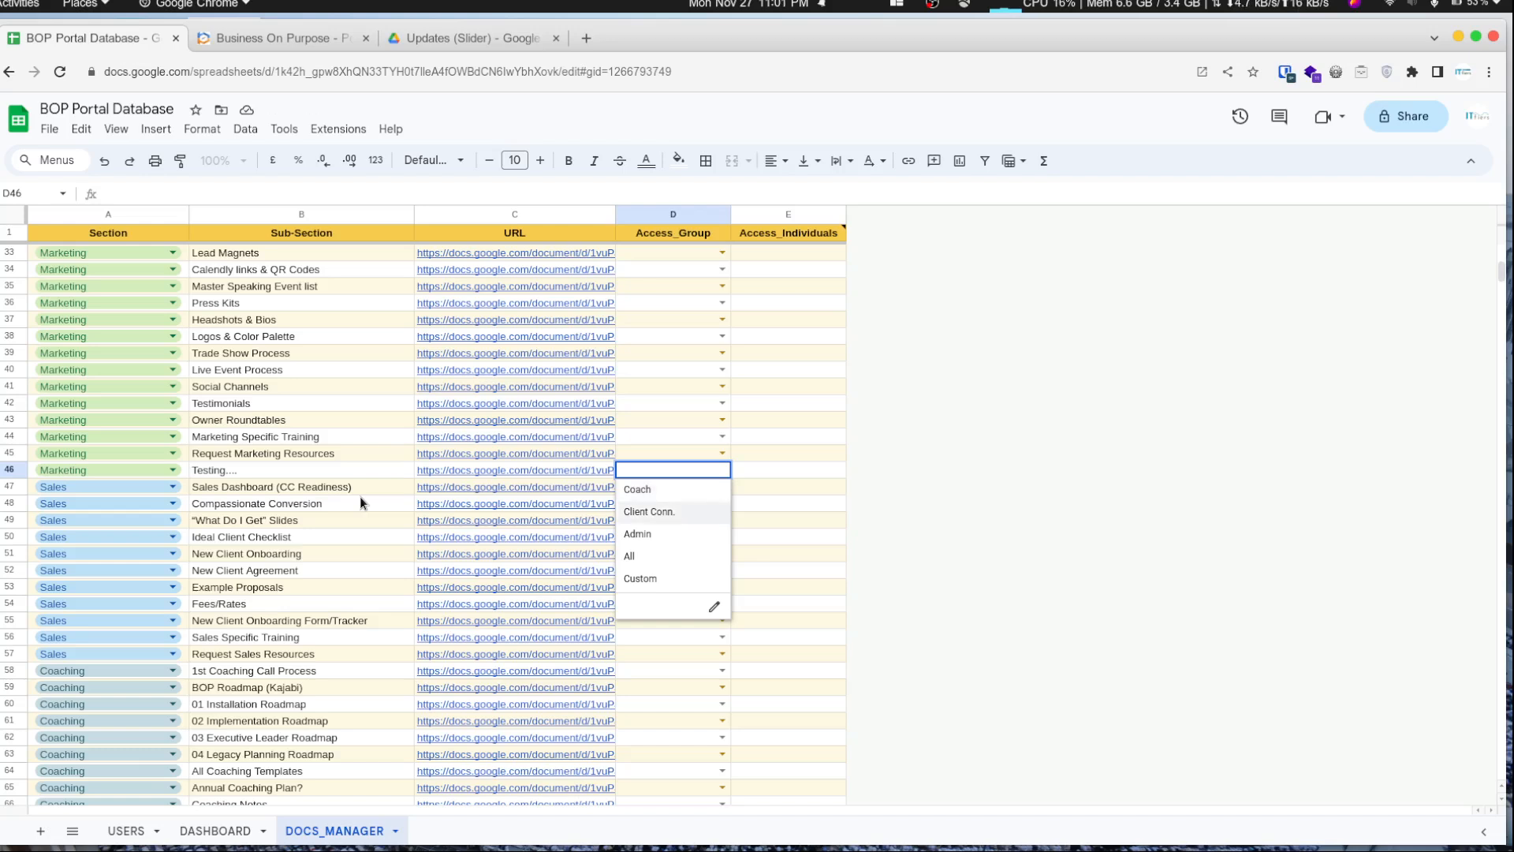
key(Up)
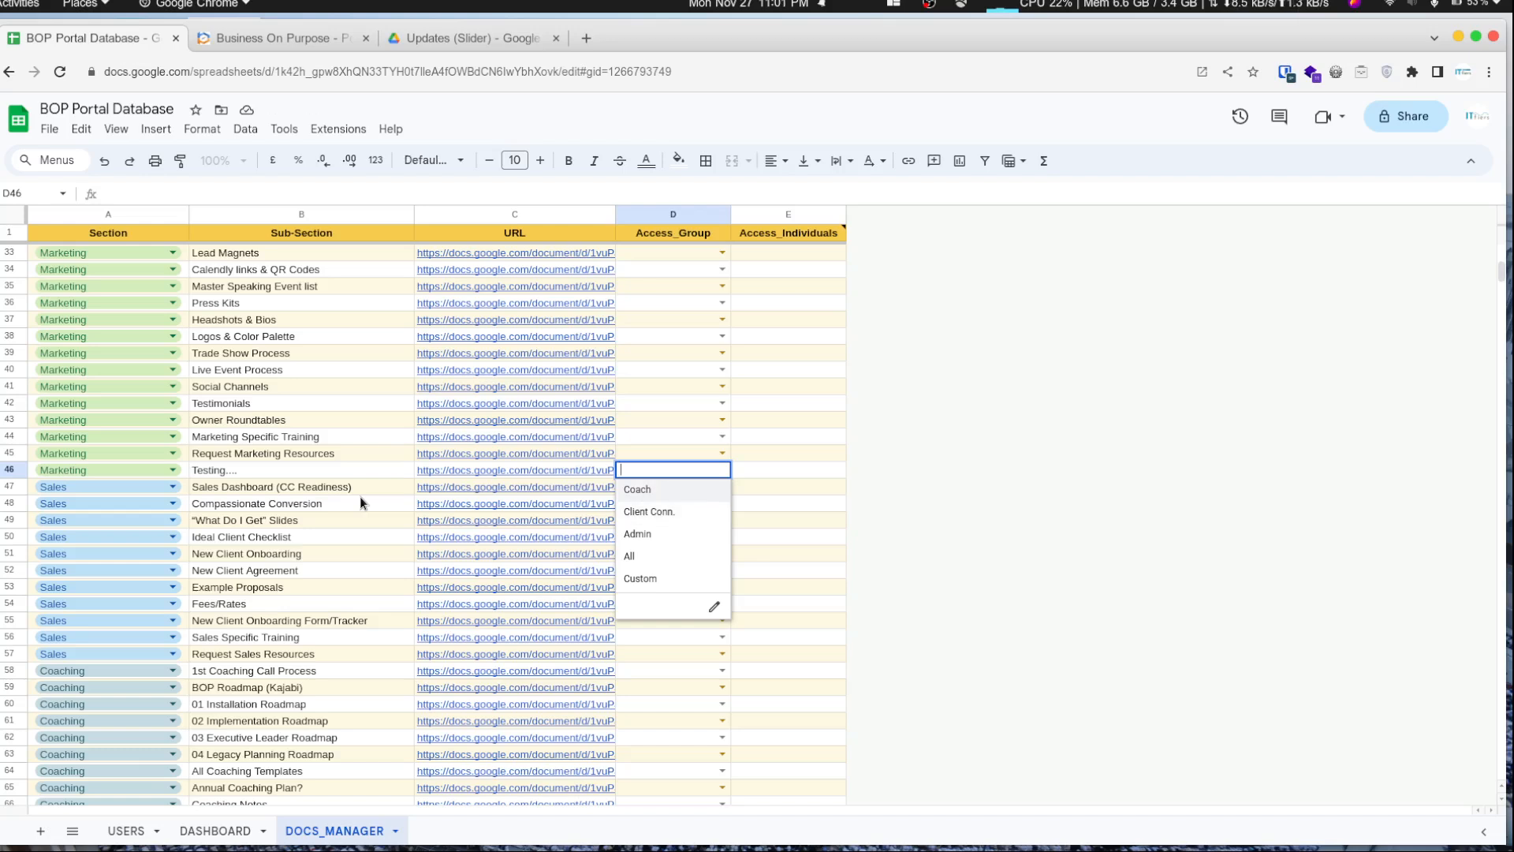
key(Down)
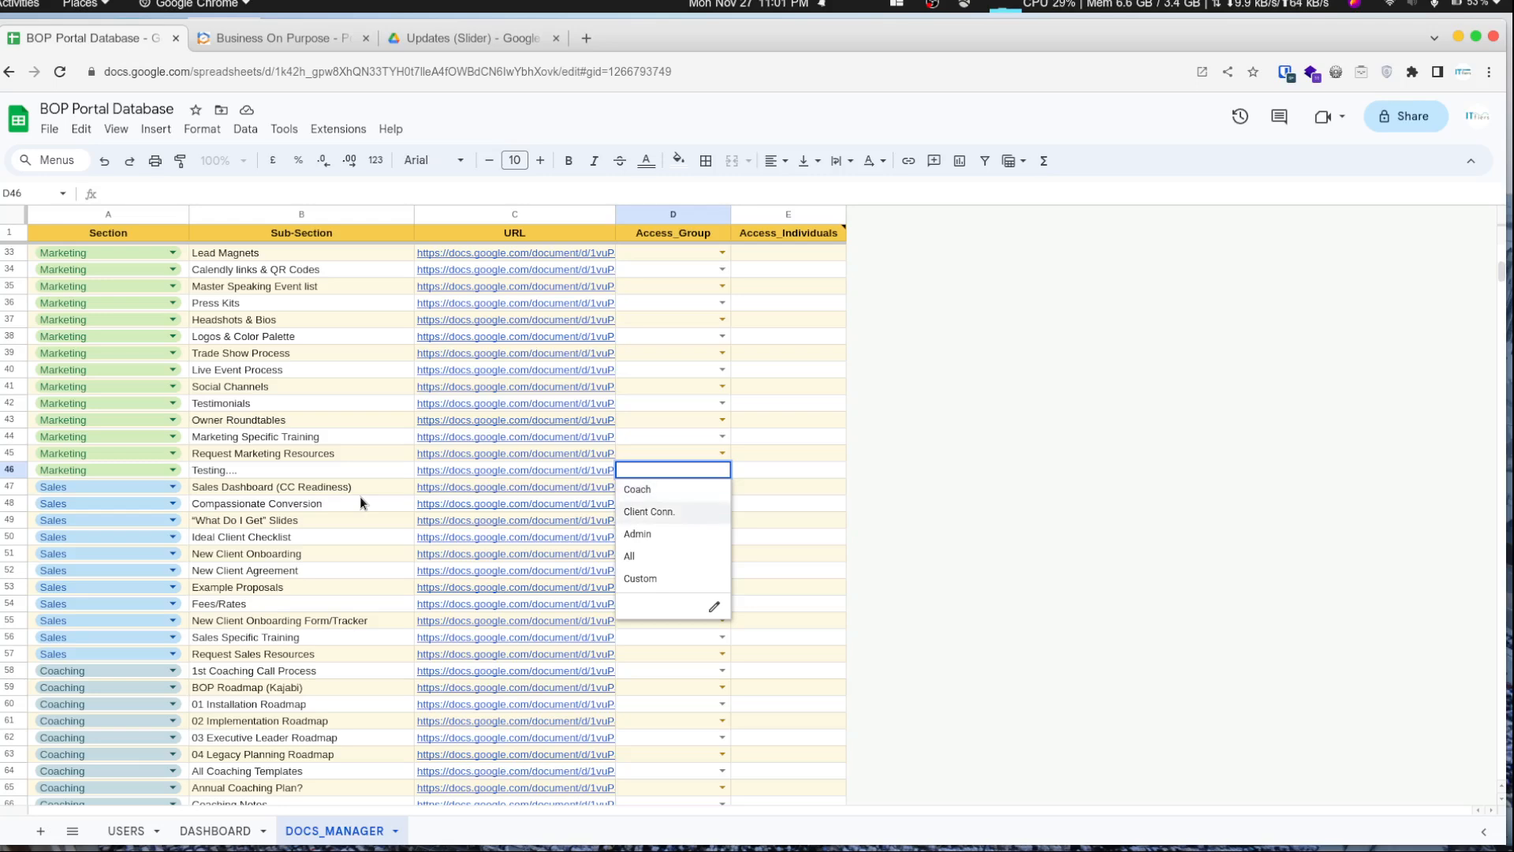
key(Down)
key(Down)
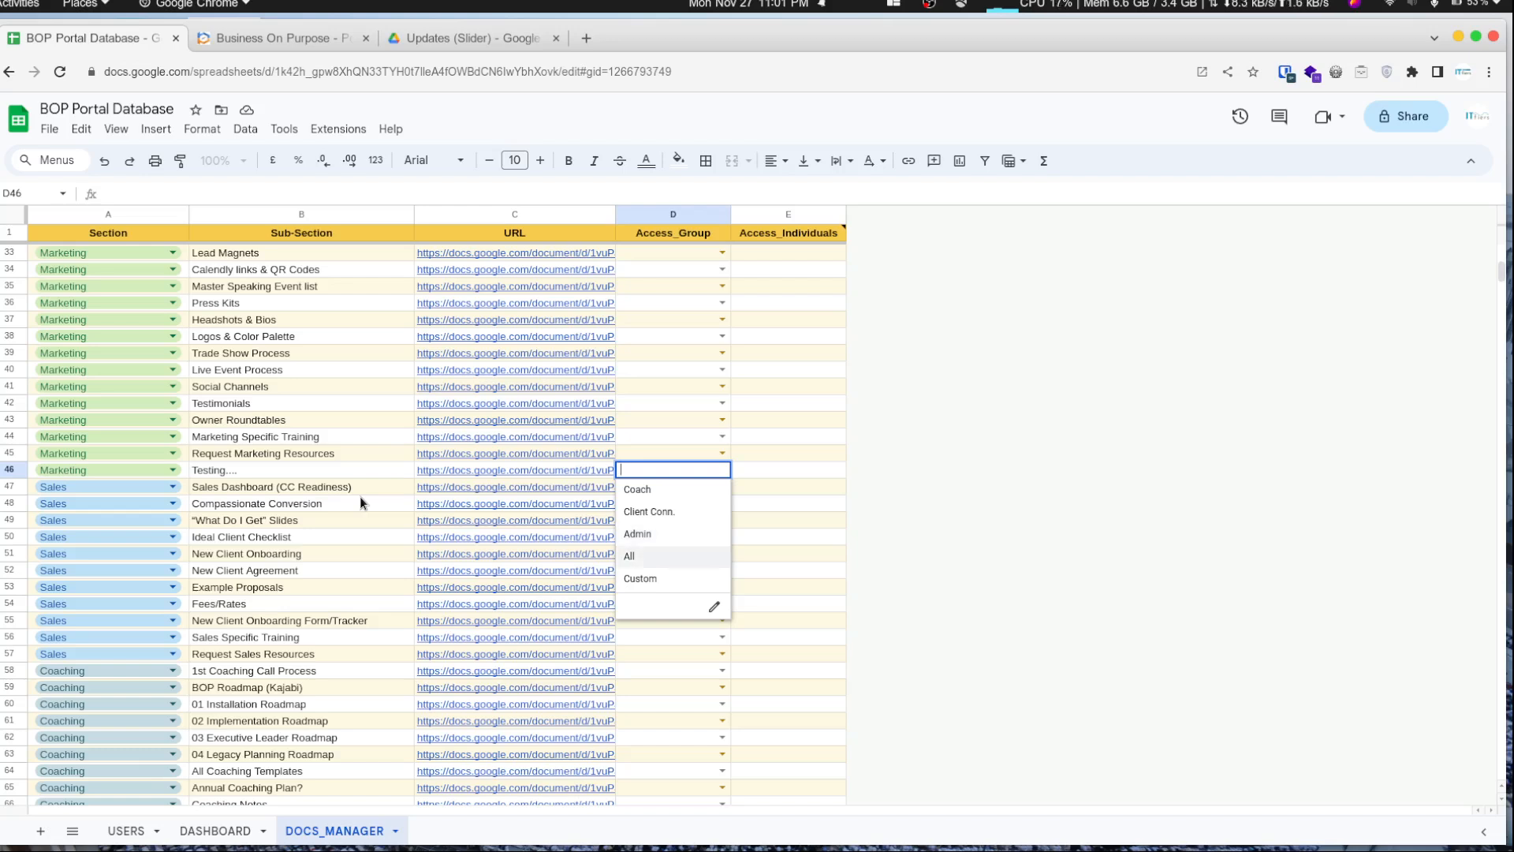
key(Down)
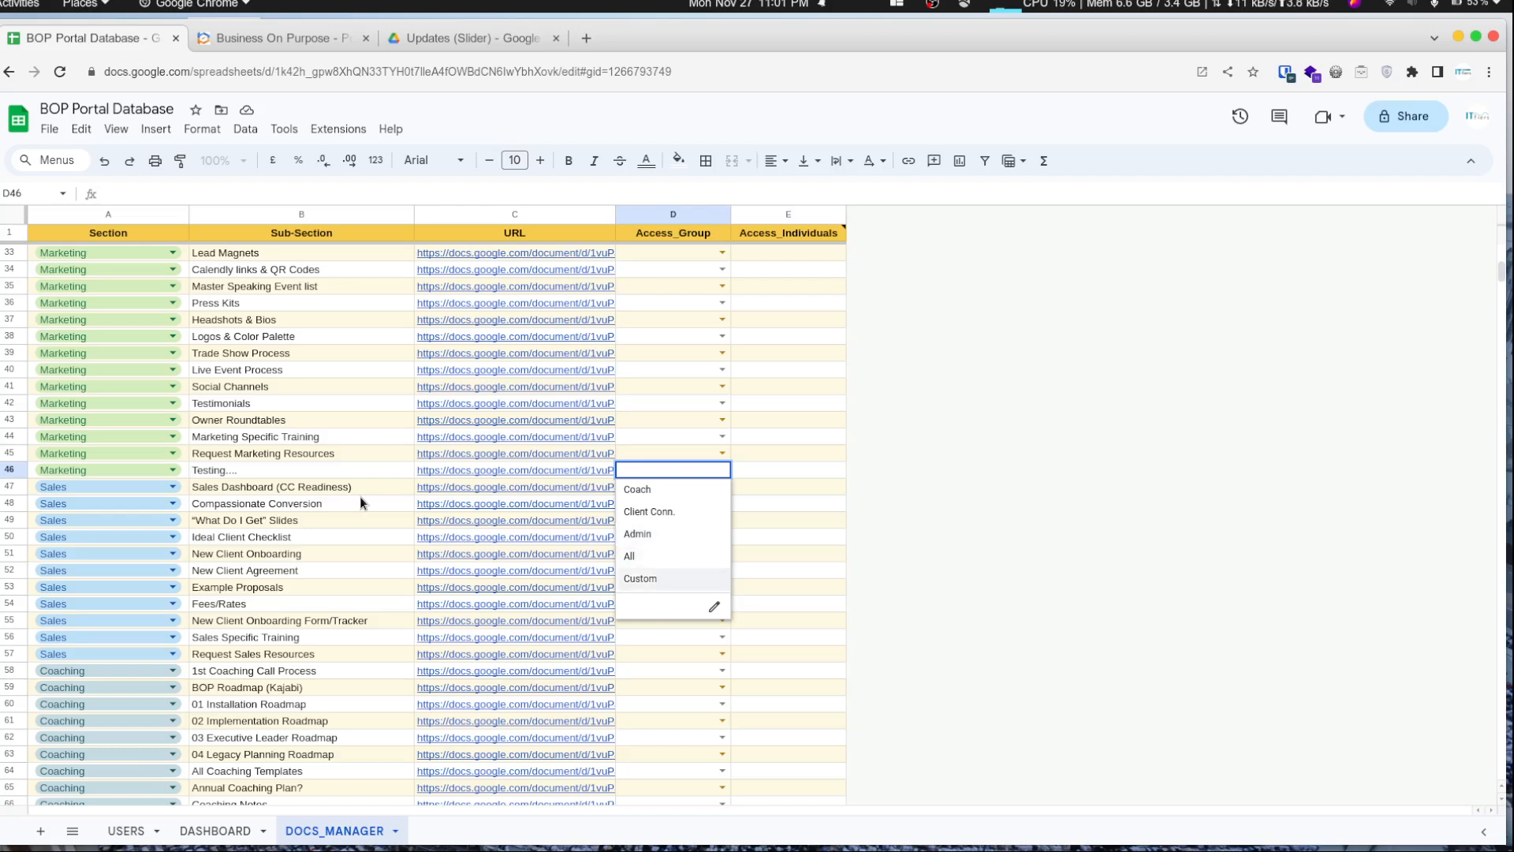
key(Escape)
- Delete row 46, the Testing.... row, from the DOCS_MANAGER sheet
key(Left)
key(Left)
key(Left)
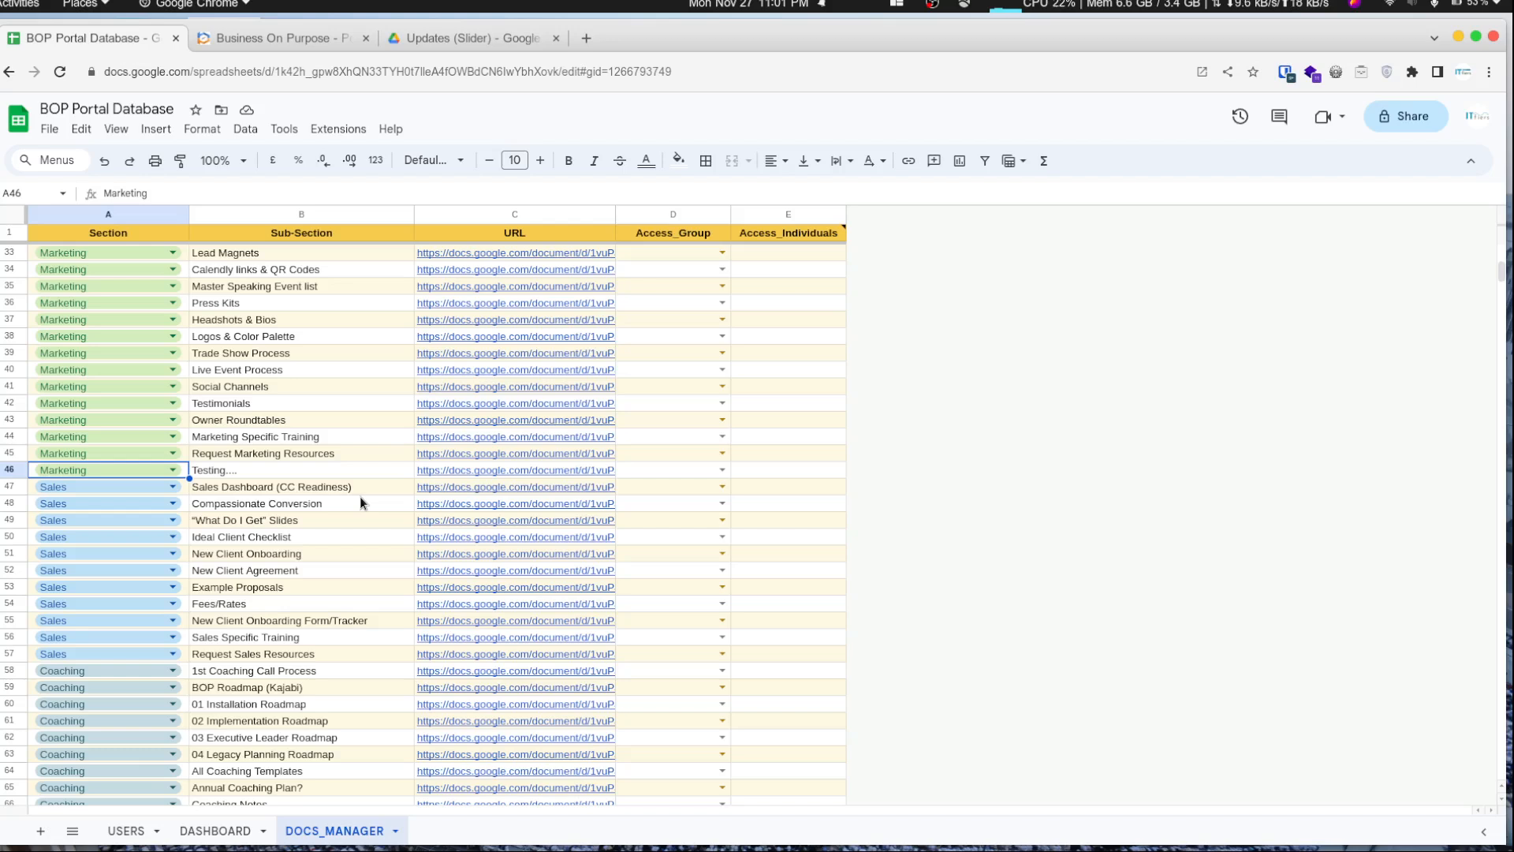
key(shift+Right)
key(shift+Right)
key(shift+Right)
key(shift+Right)
key(shift+space)
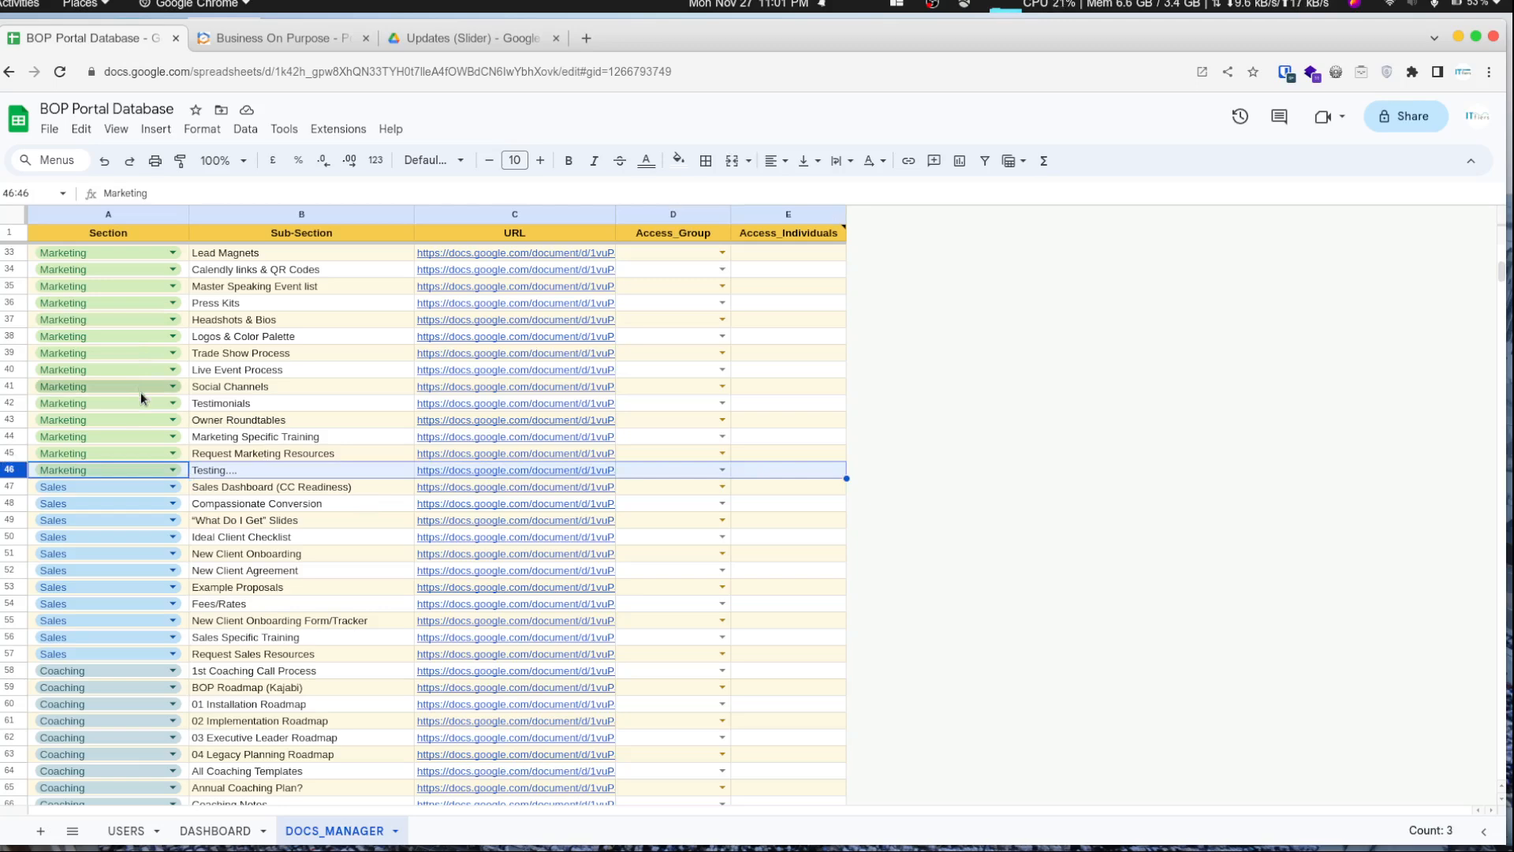
key(ctrl+alt+minus)
- Add a Marketing entry in row 86 with Sub-Section Testimonials and a pasted document link
scroll(128, 507, down, 12)
scroll(129, 511, up, 6)
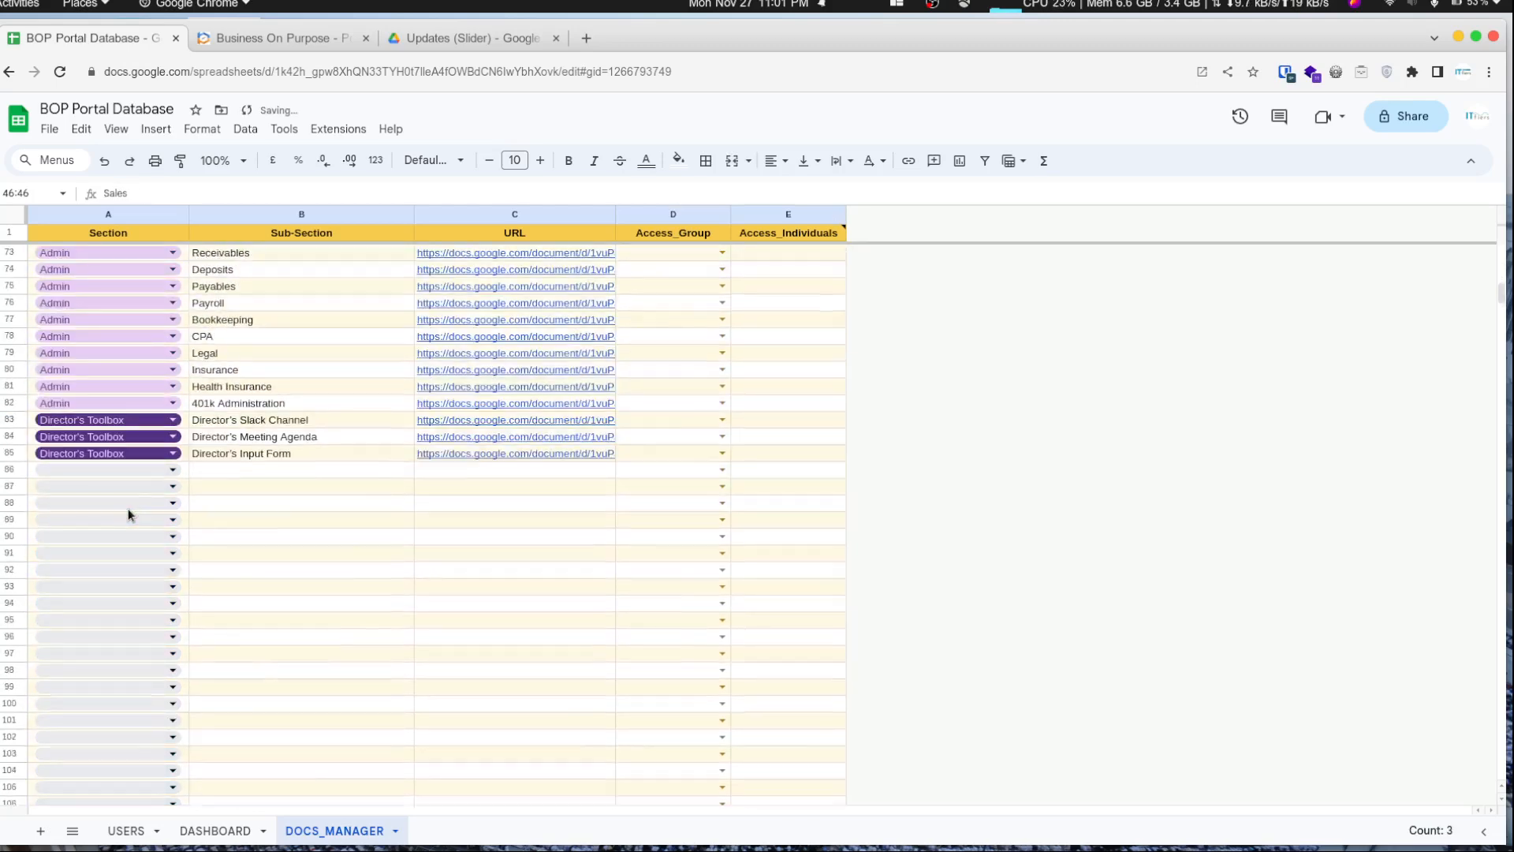
click(173, 485)
click(62, 586)
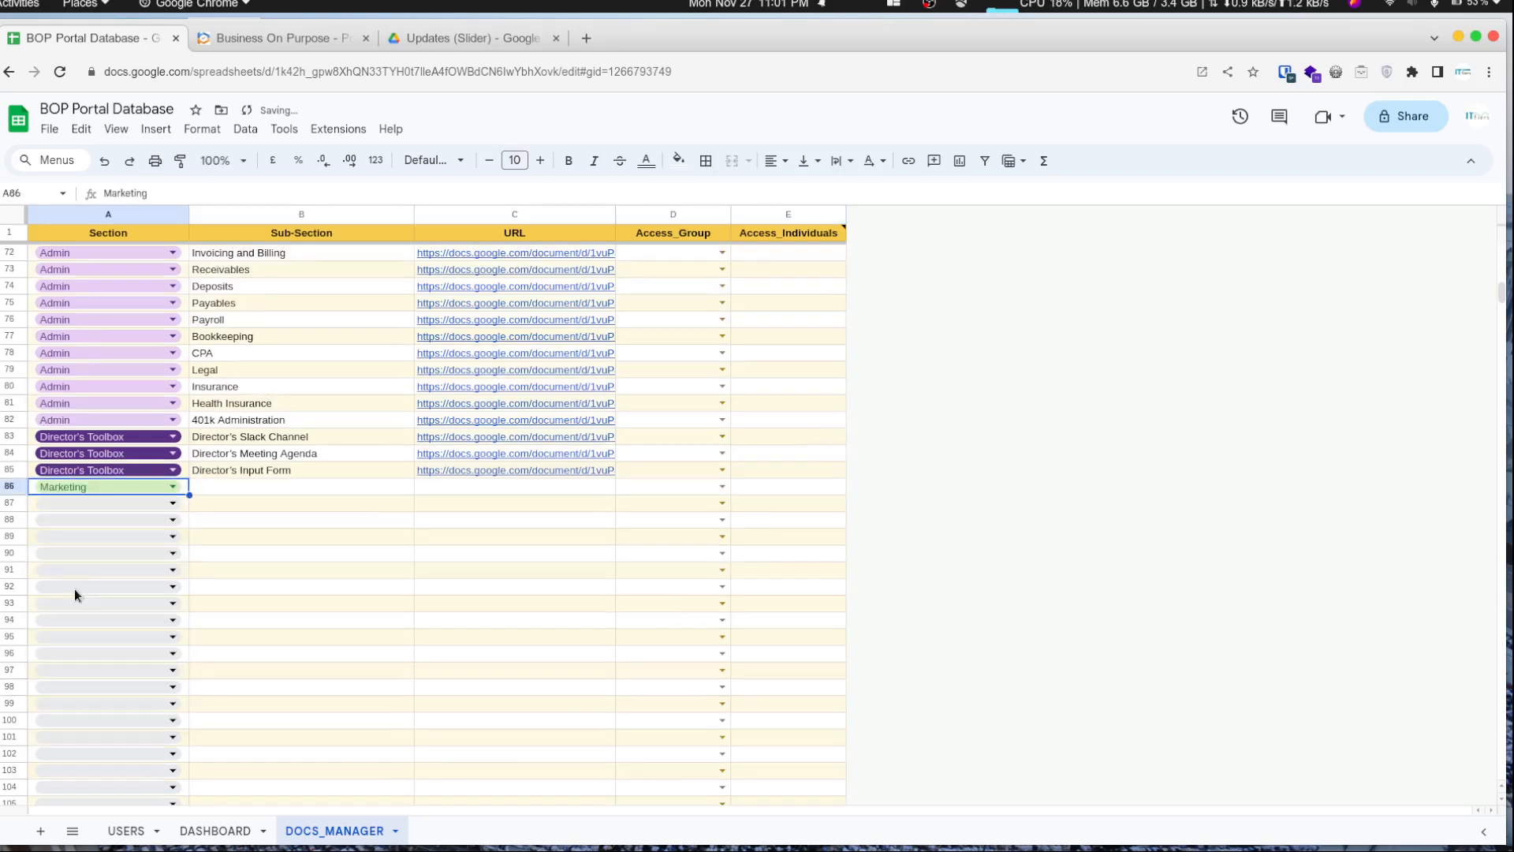
click(246, 490)
text(Testimonials)
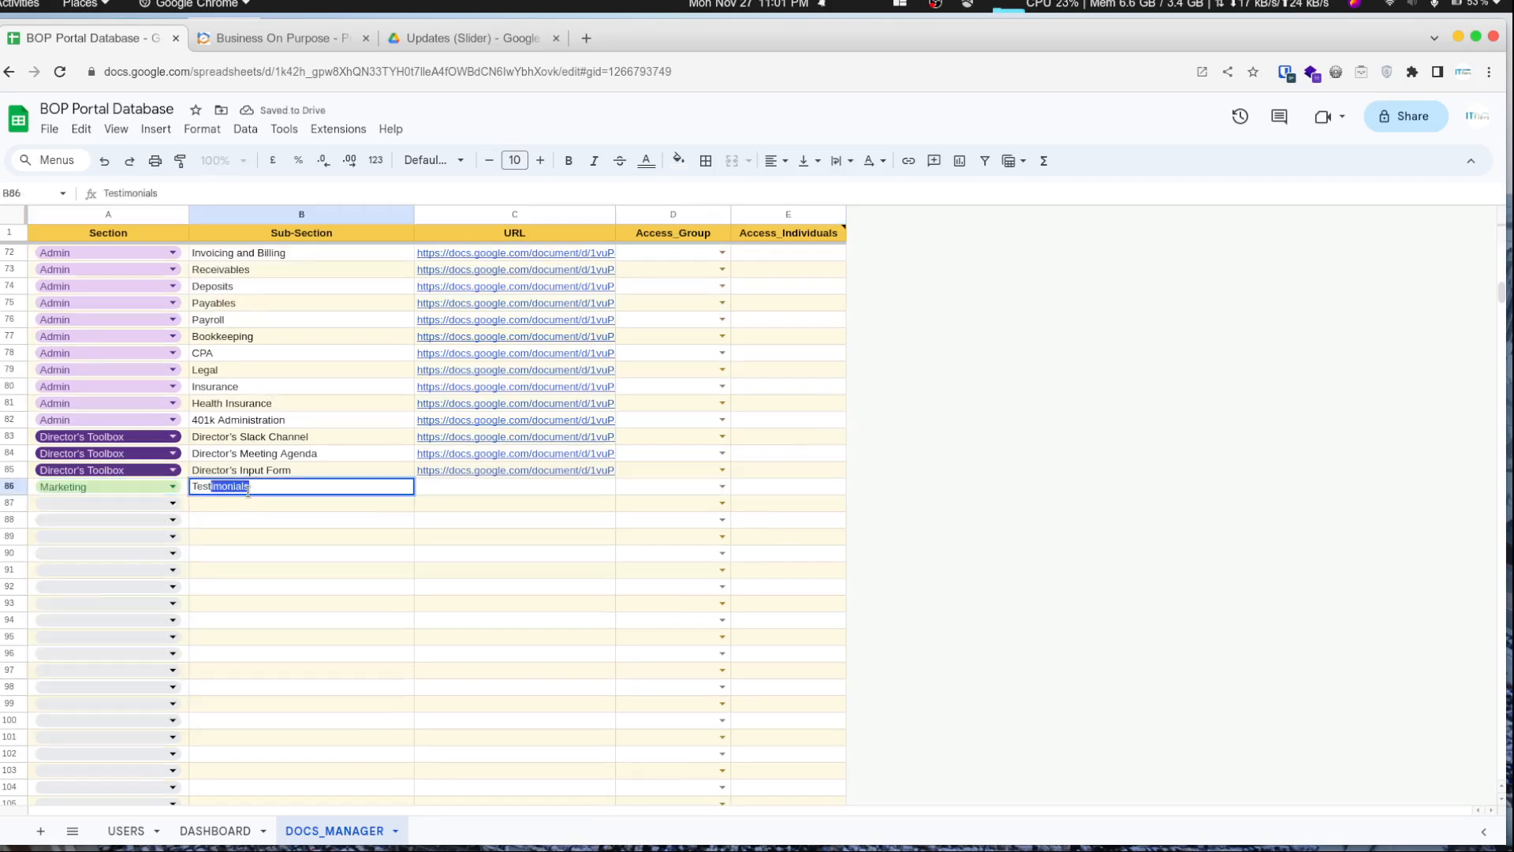
key(Tab)
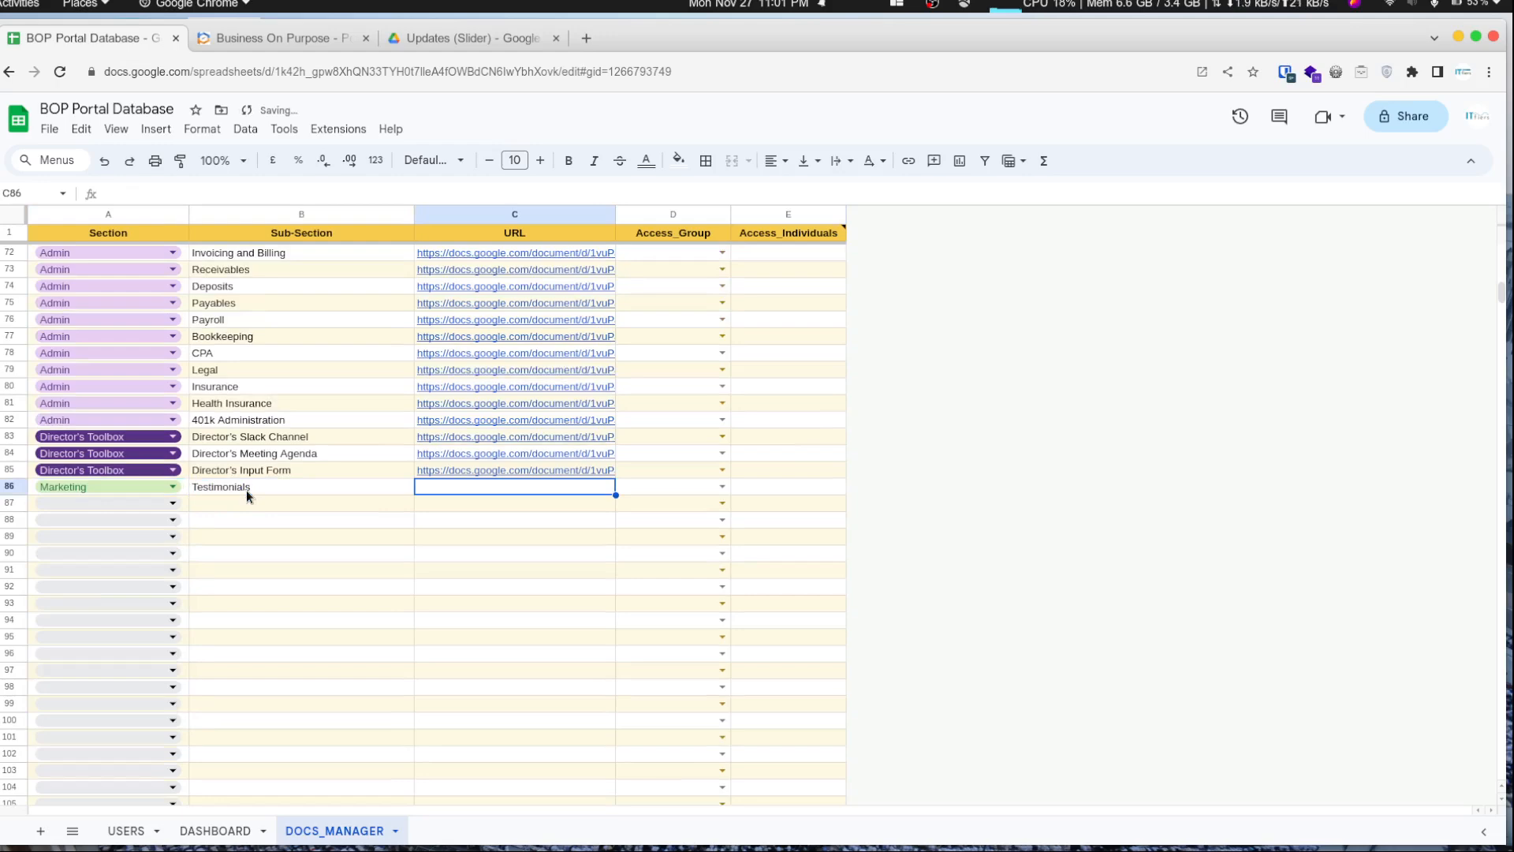
key(ctrl+v)
- Clear row 86's Section, Sub-Section and URL cells
key(Tab)
key(shift+Tab)
key(Tab)
key(Return)
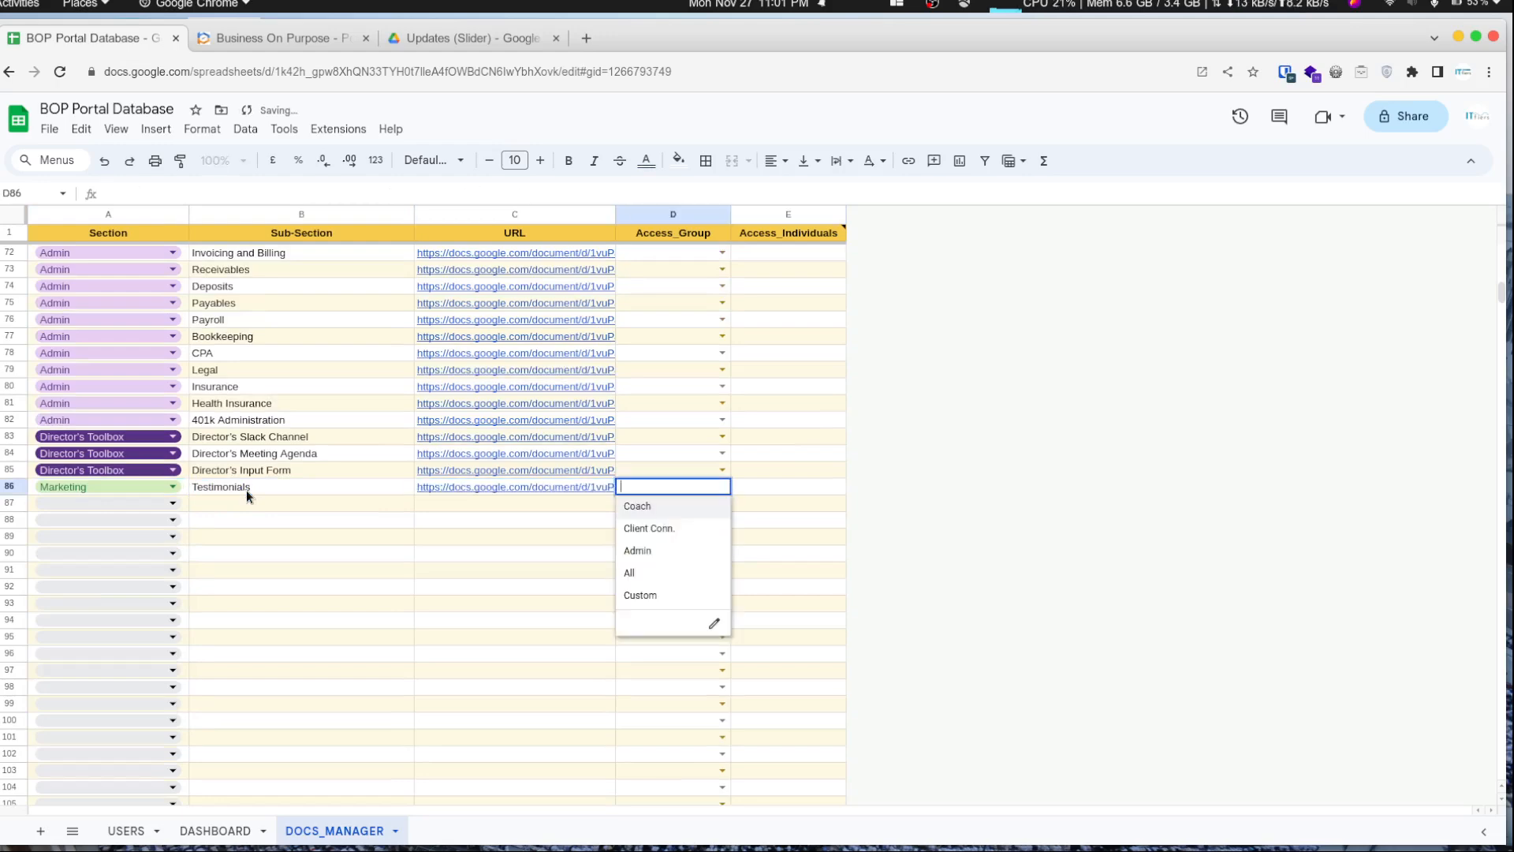
key(Escape)
key(Left)
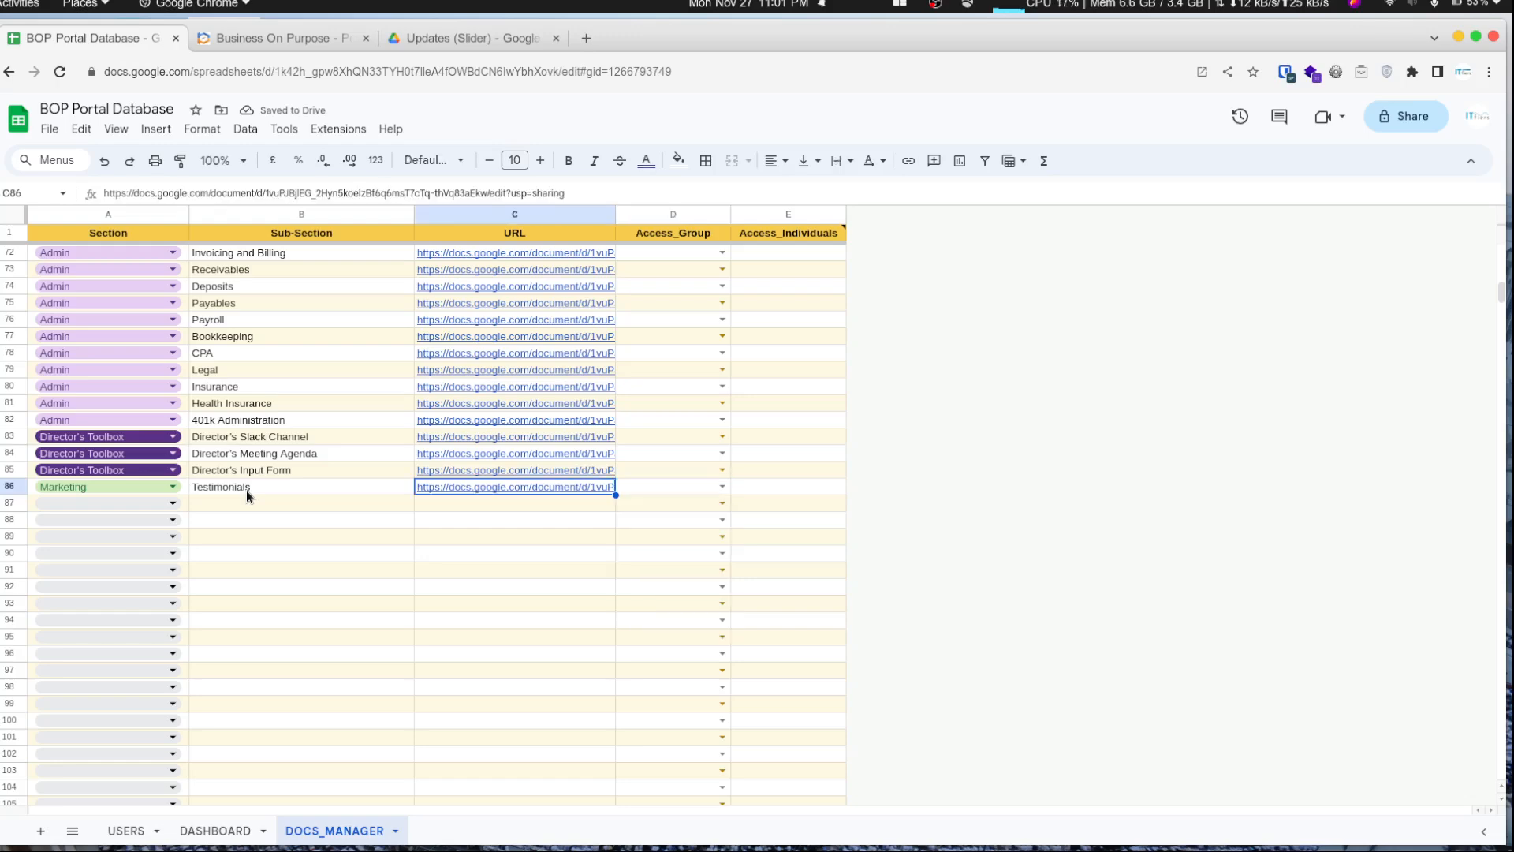
key(shift+Left)
key(shift+Left)
key(Delete)
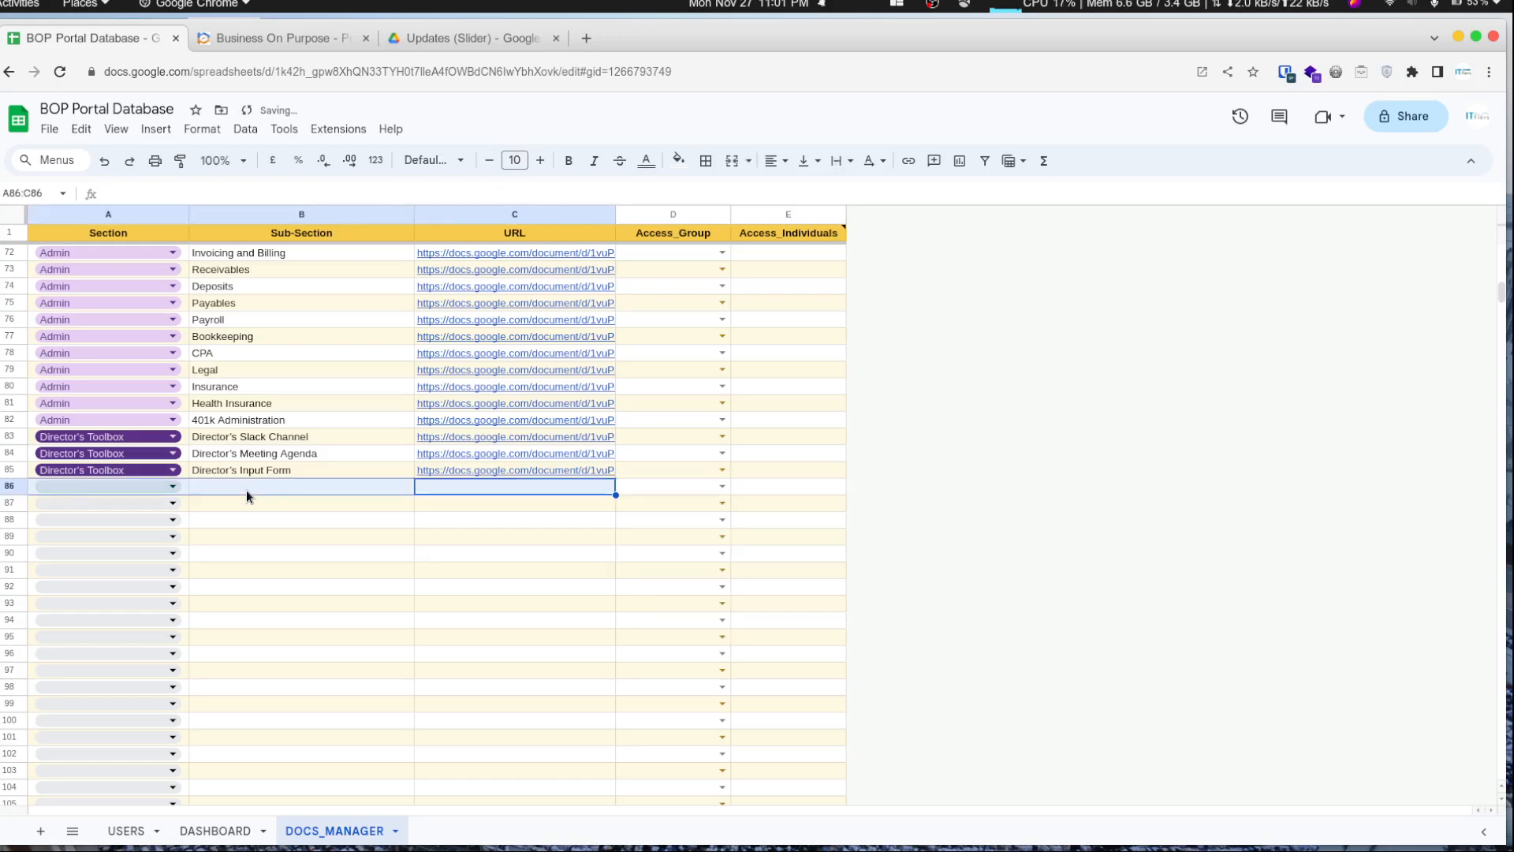
- Change the test user's role to Coach on the USERS sheet
scroll(246, 490, up, 20)
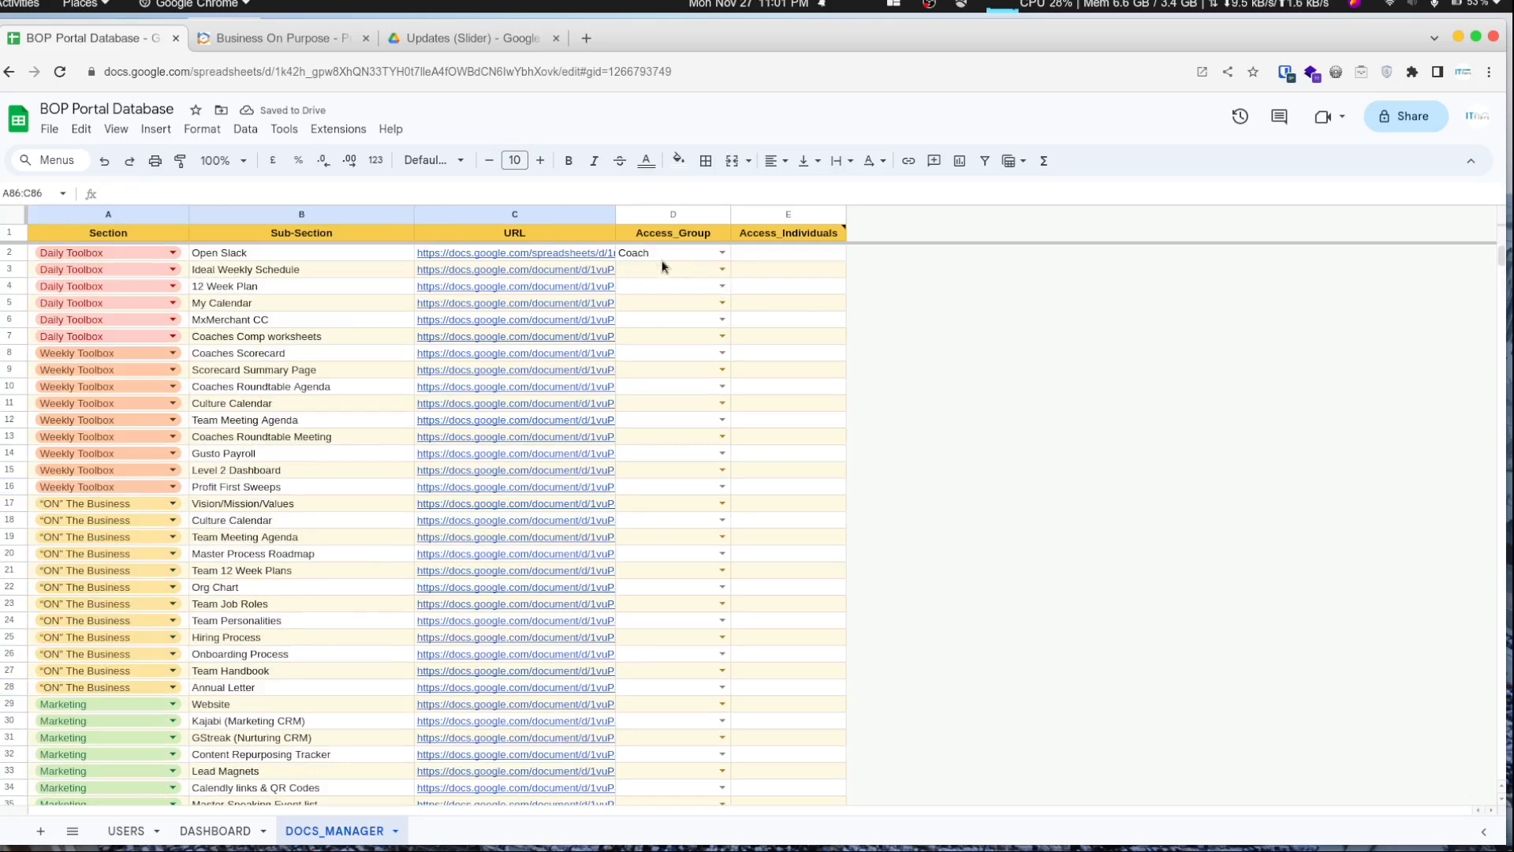
mouse_move(574, 270)
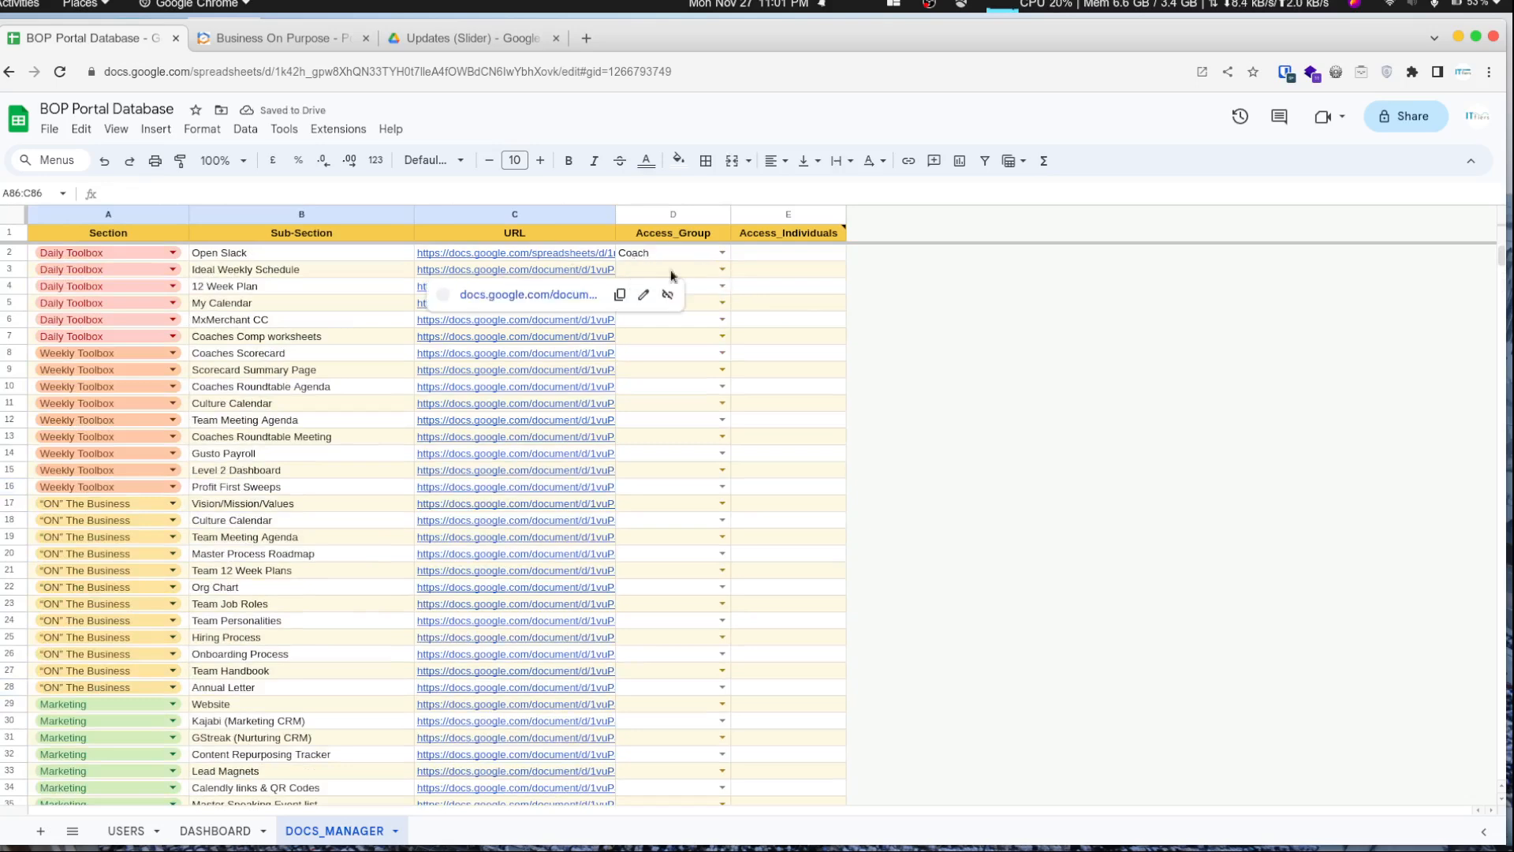
click(704, 260)
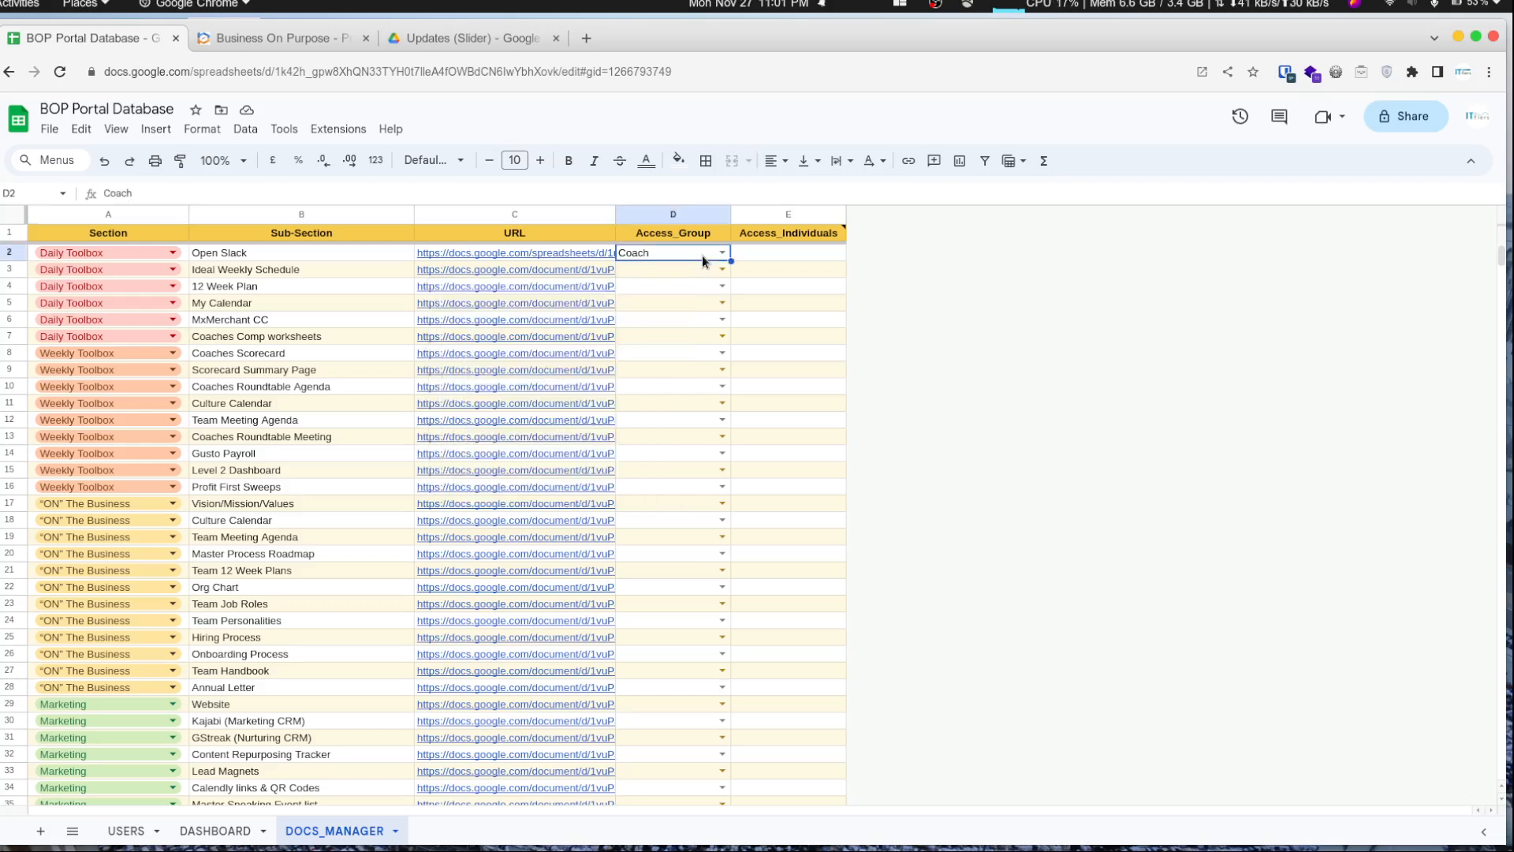
click(333, 260)
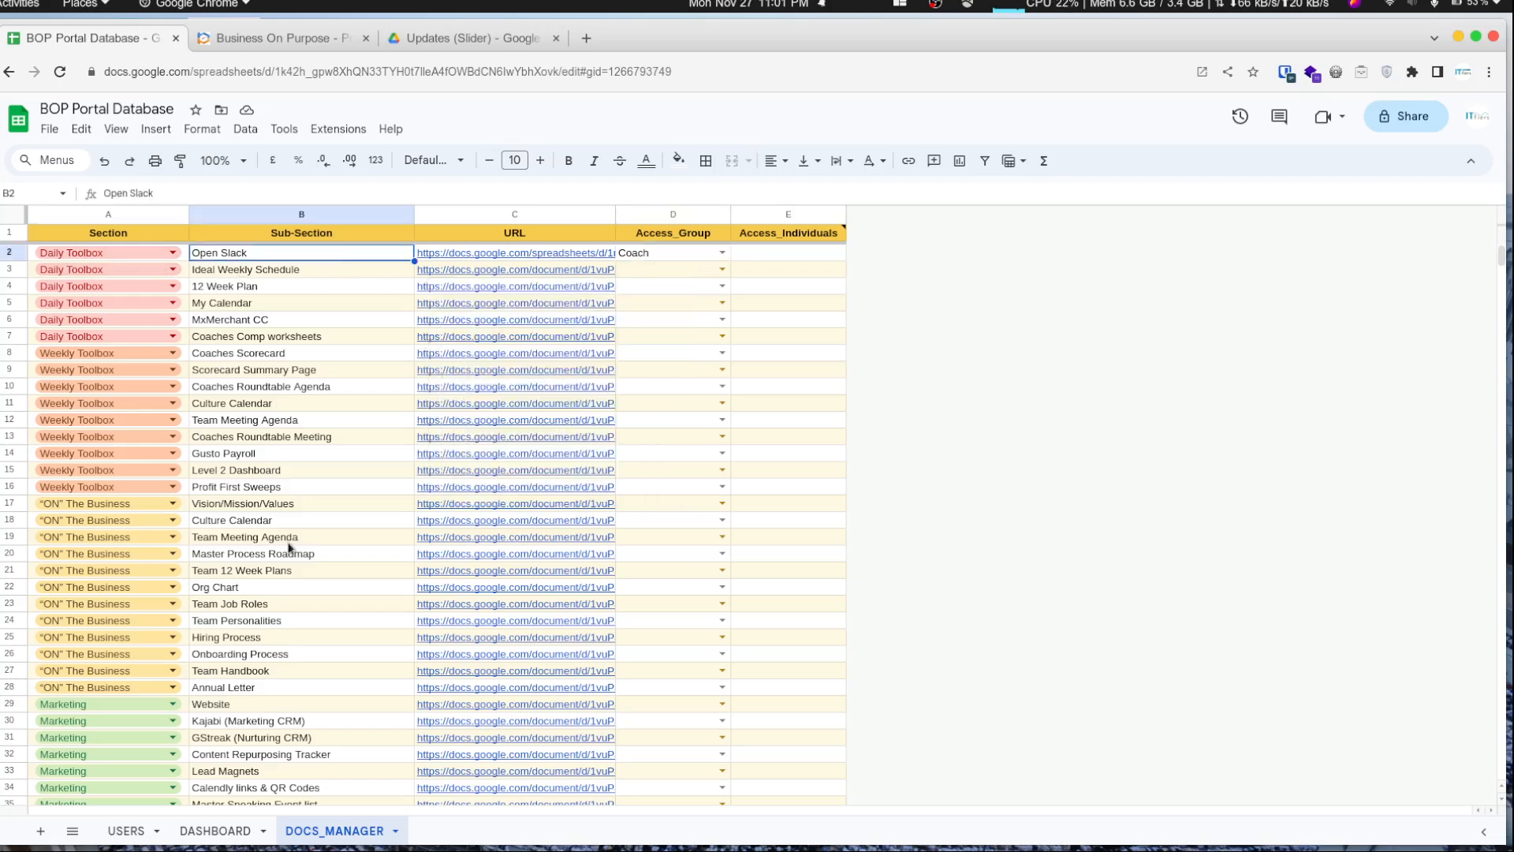
click(126, 830)
click(203, 284)
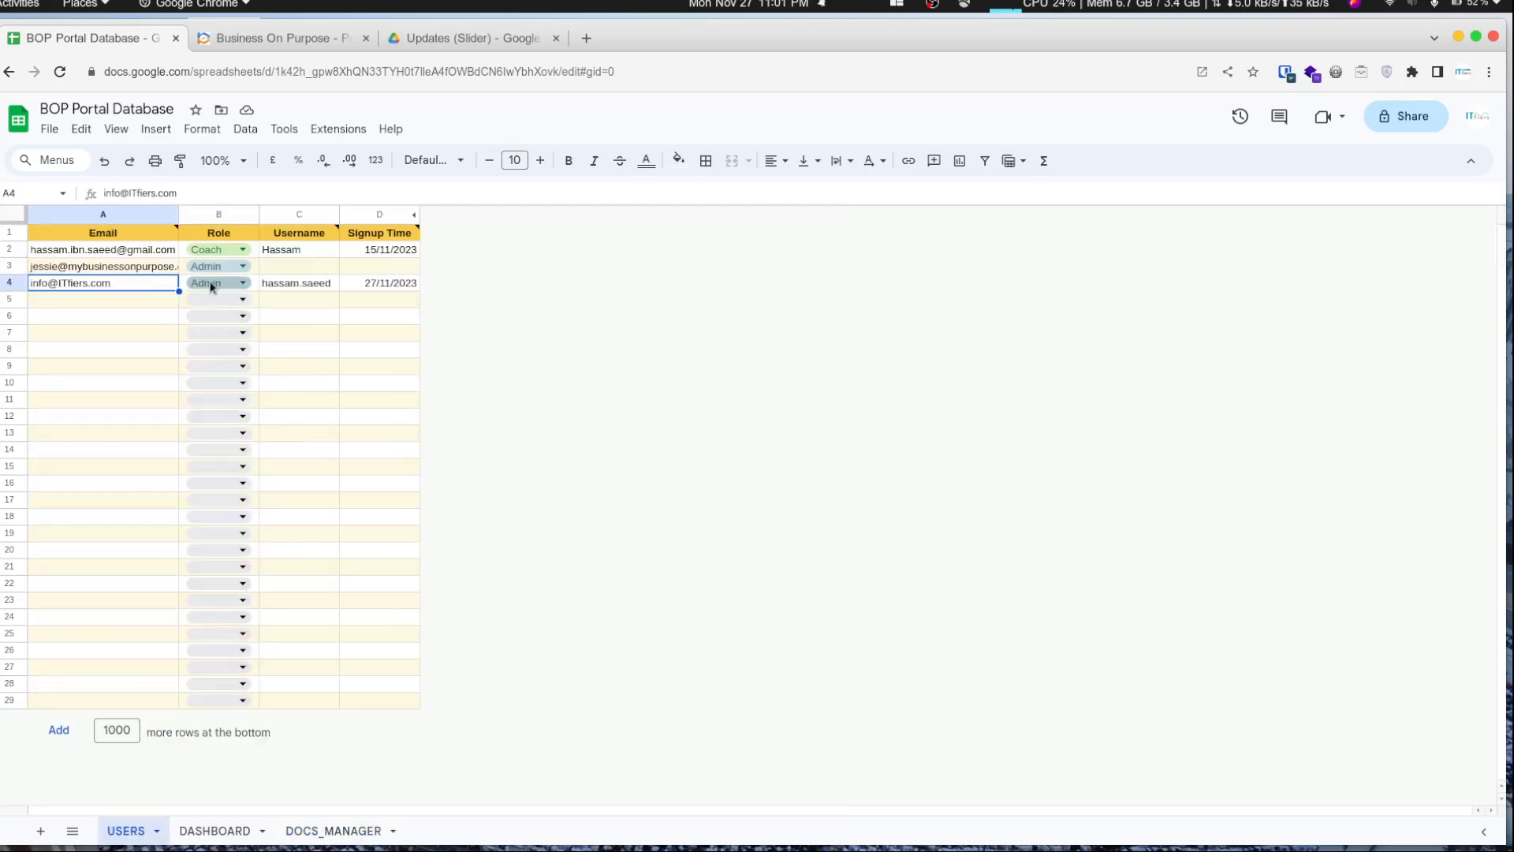
double_click(203, 284)
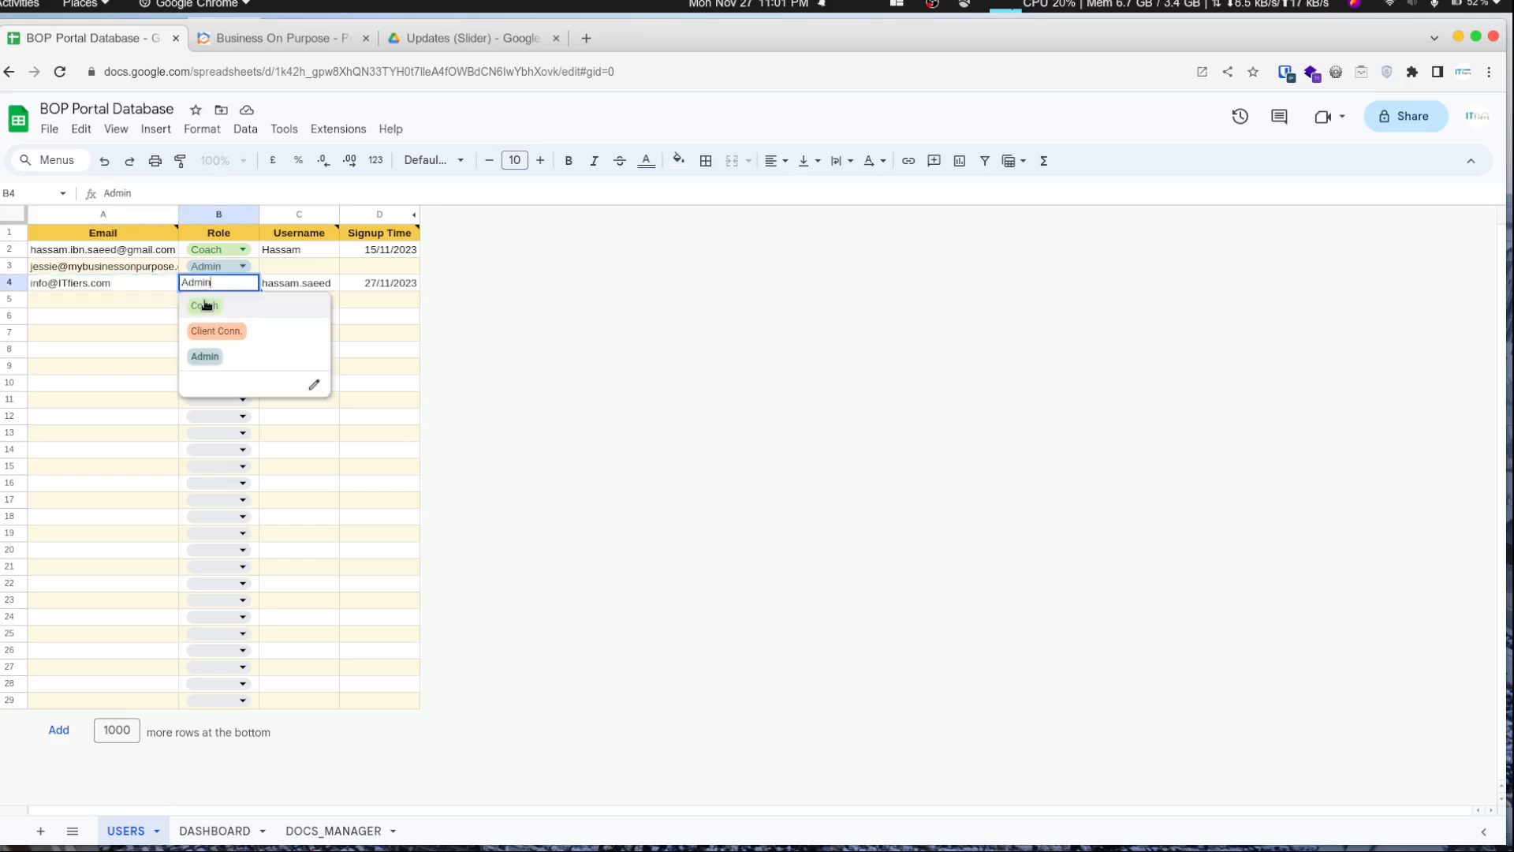
click(209, 310)
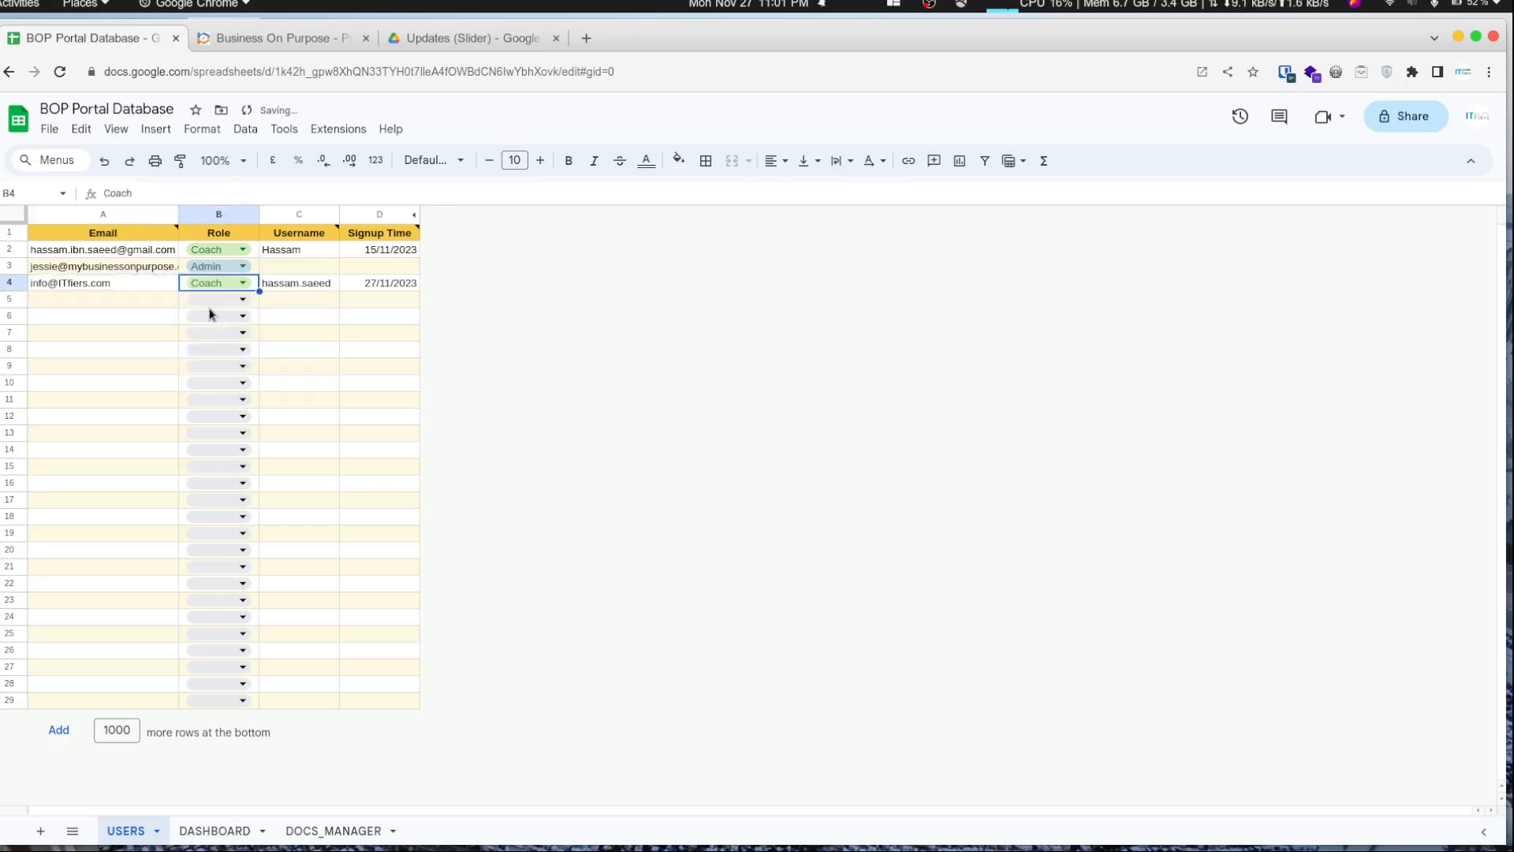
- Review row 2 of DOCS_MANAGER and the slider folder in Drive
click(333, 830)
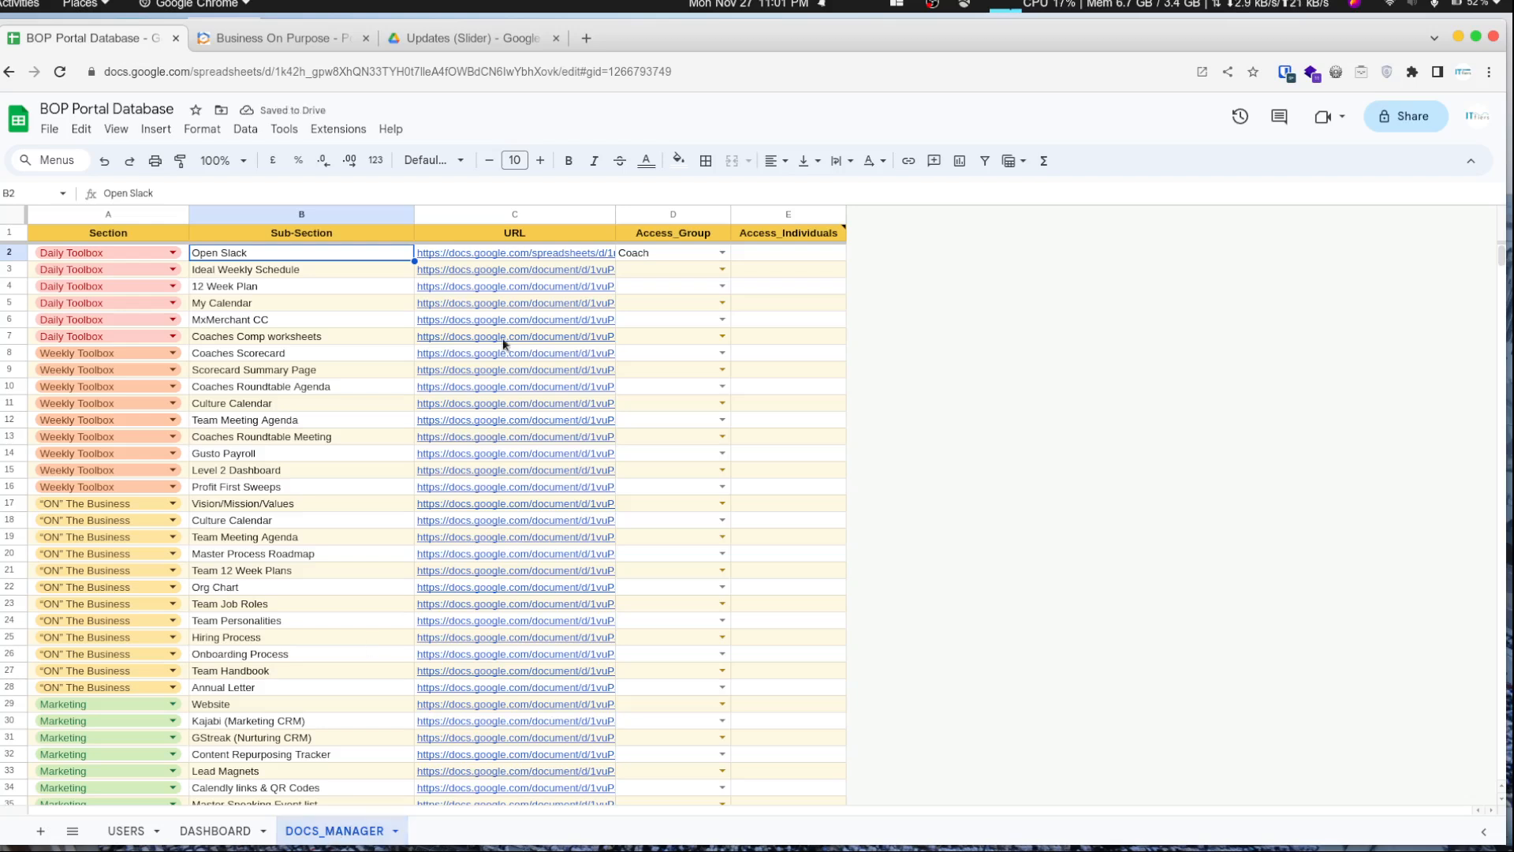
key(Left)
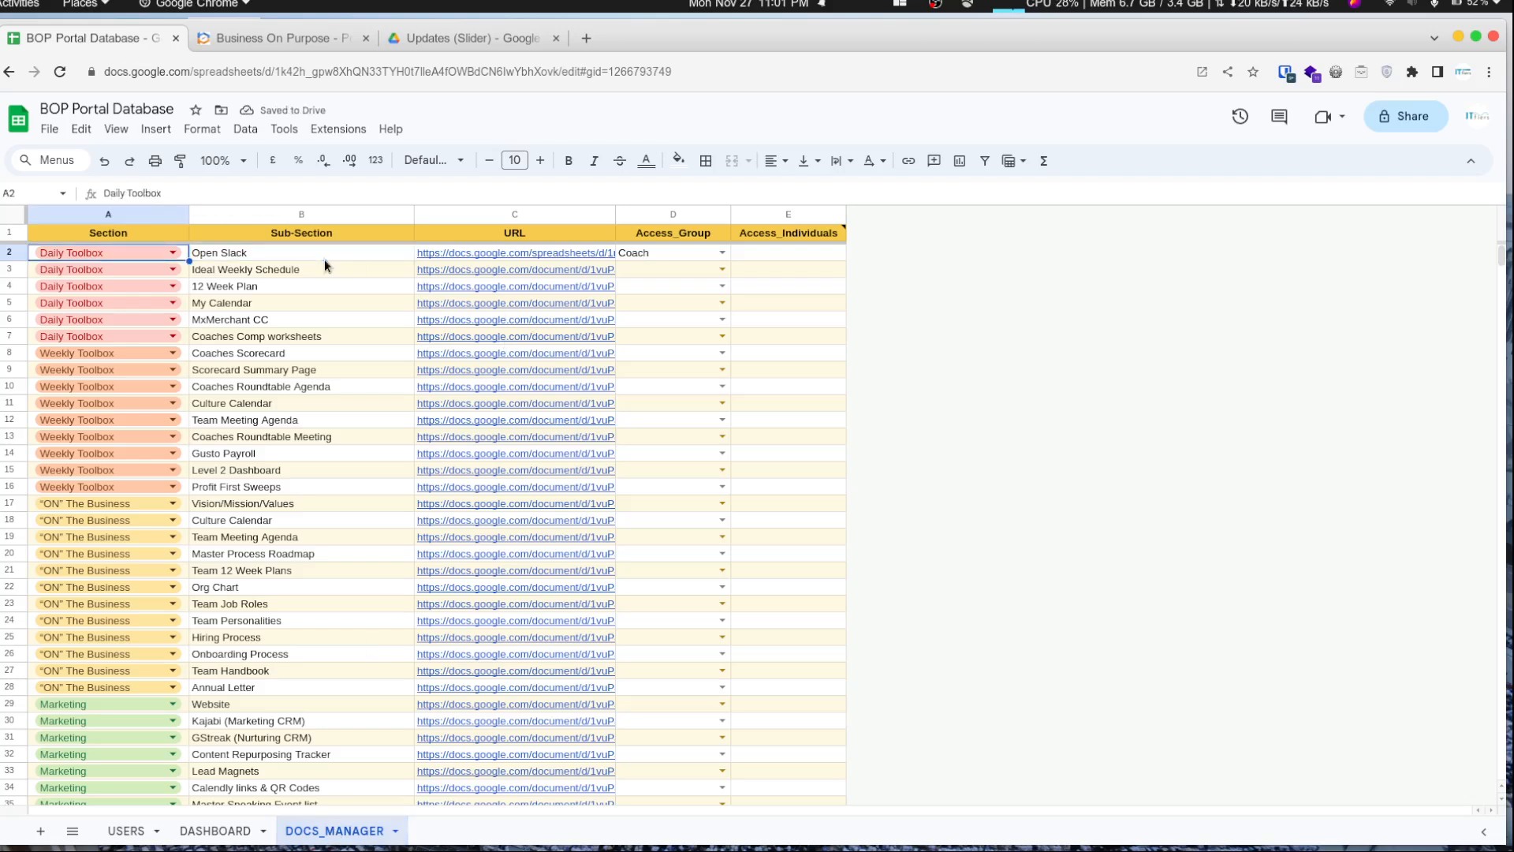
key(Right)
key(shift+space)
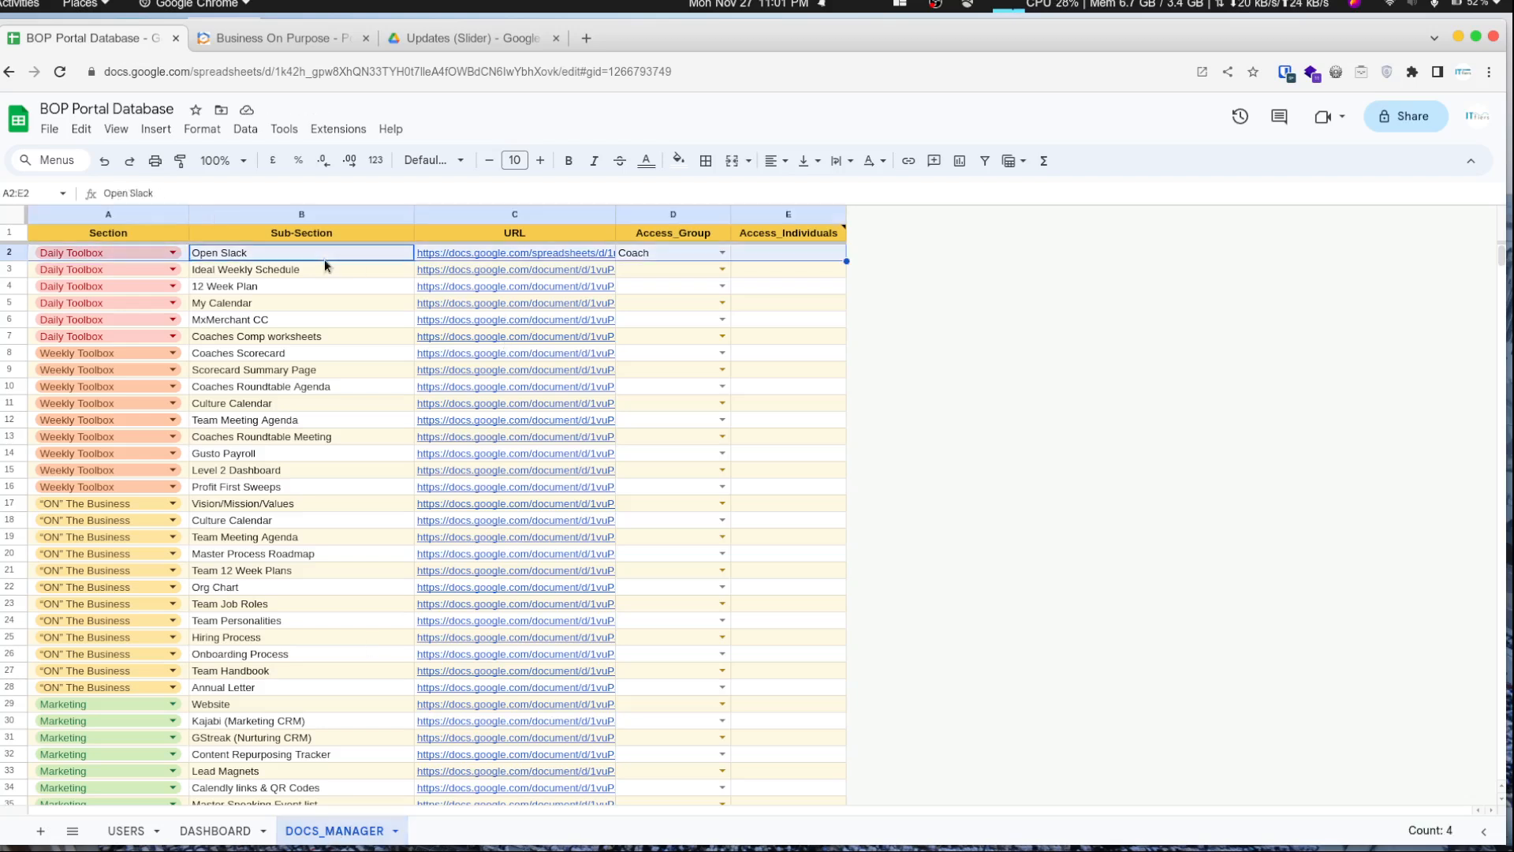
click(455, 45)
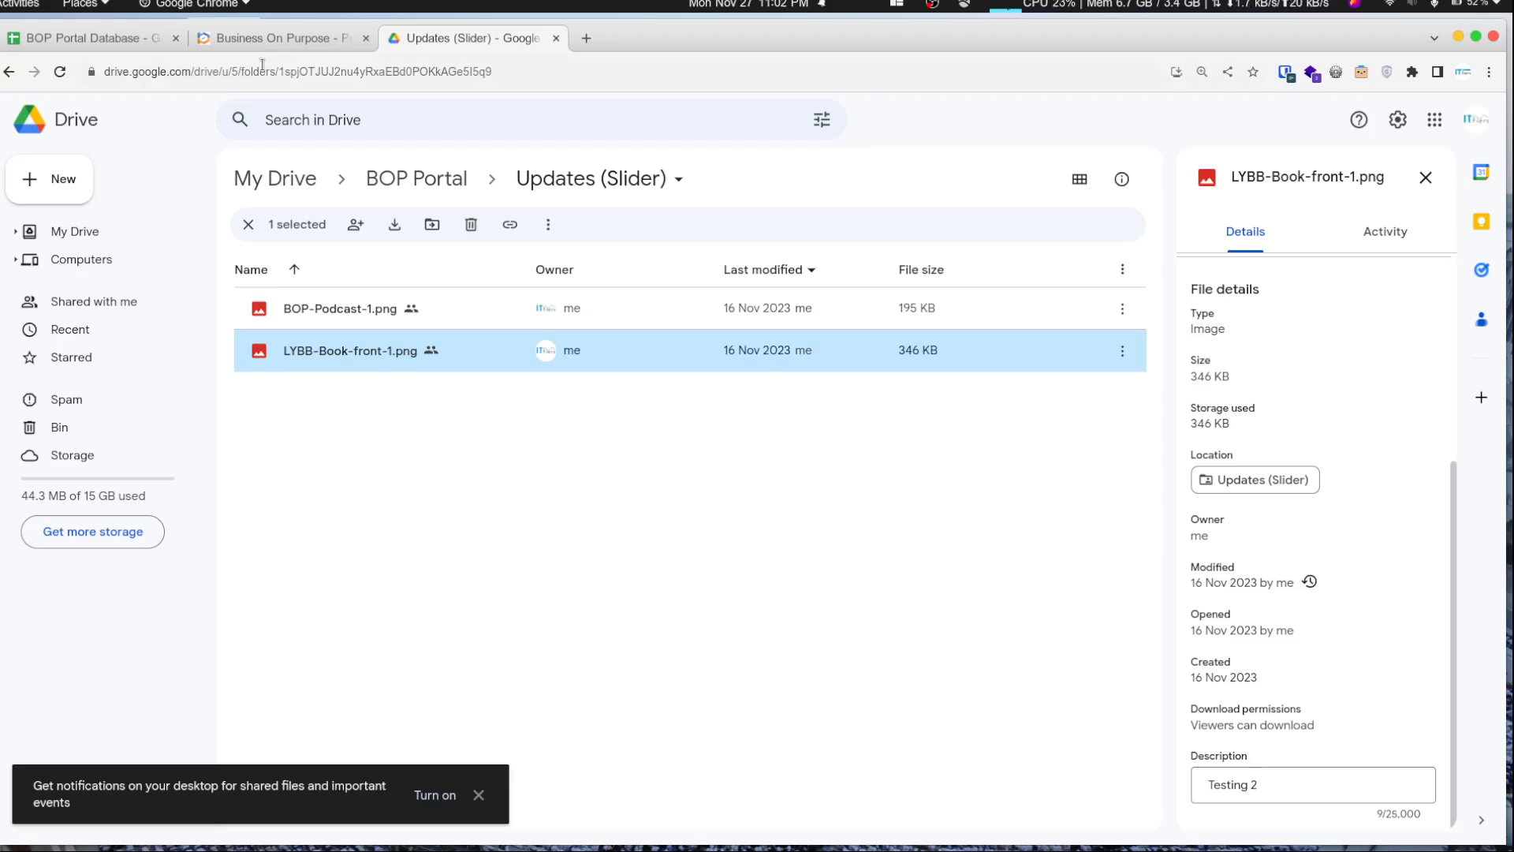
- Switch to the portal, log out, and reload the login page
click(233, 35)
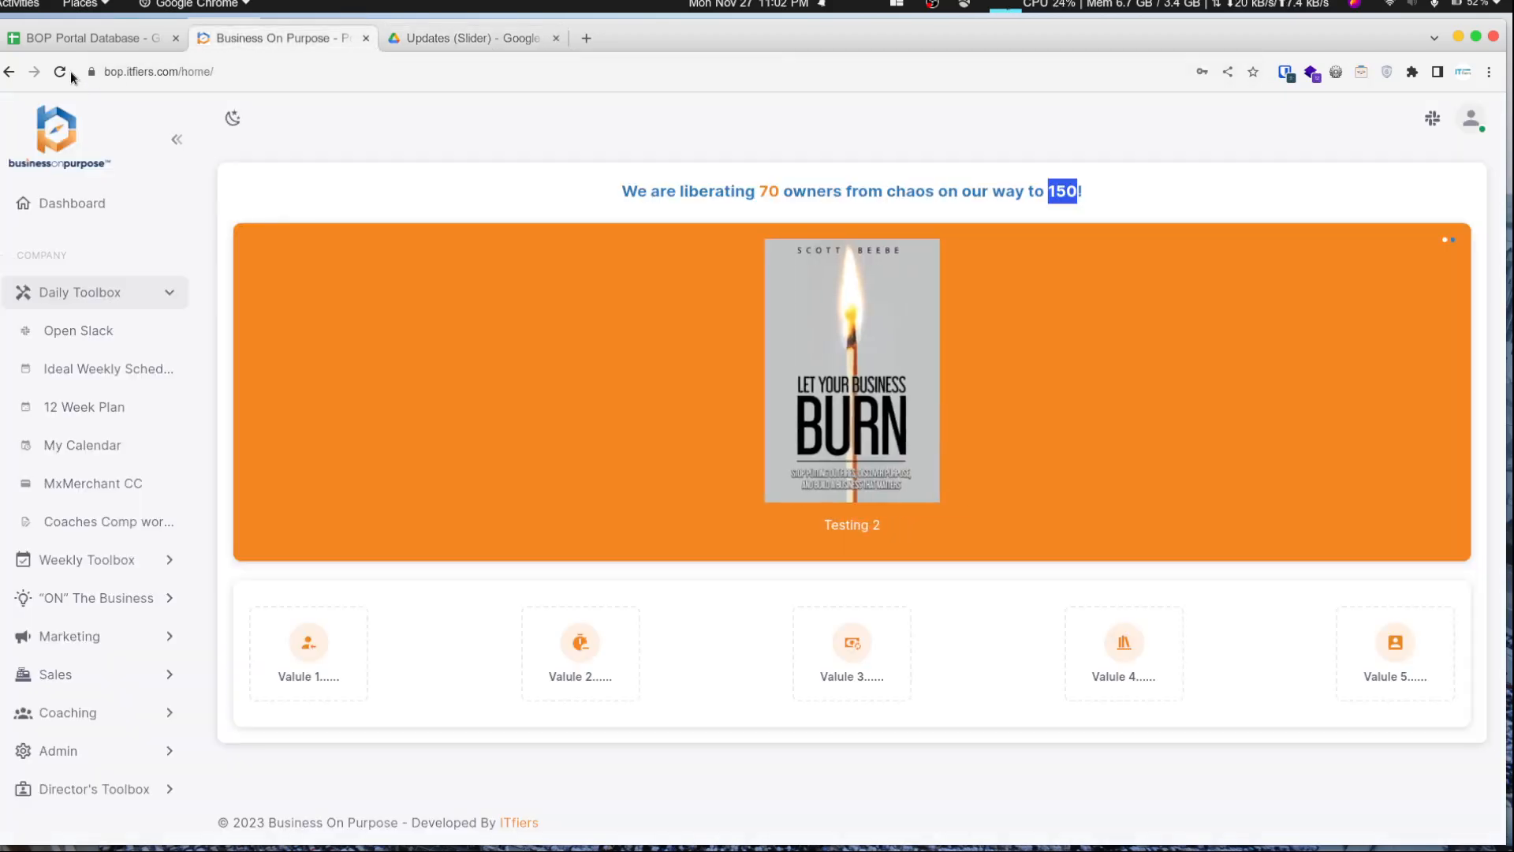
click(1471, 119)
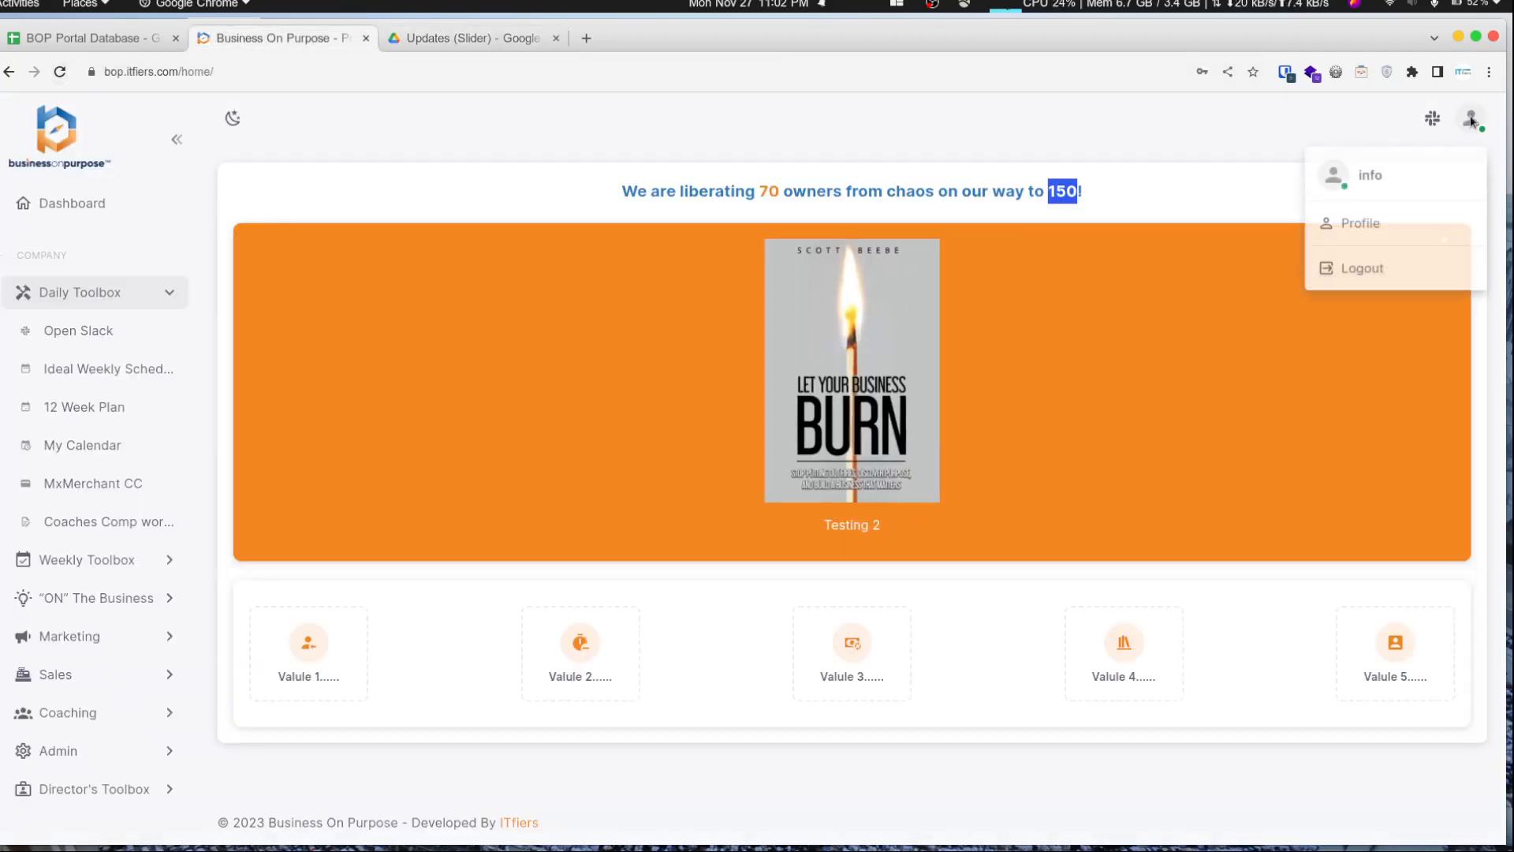
click(1398, 260)
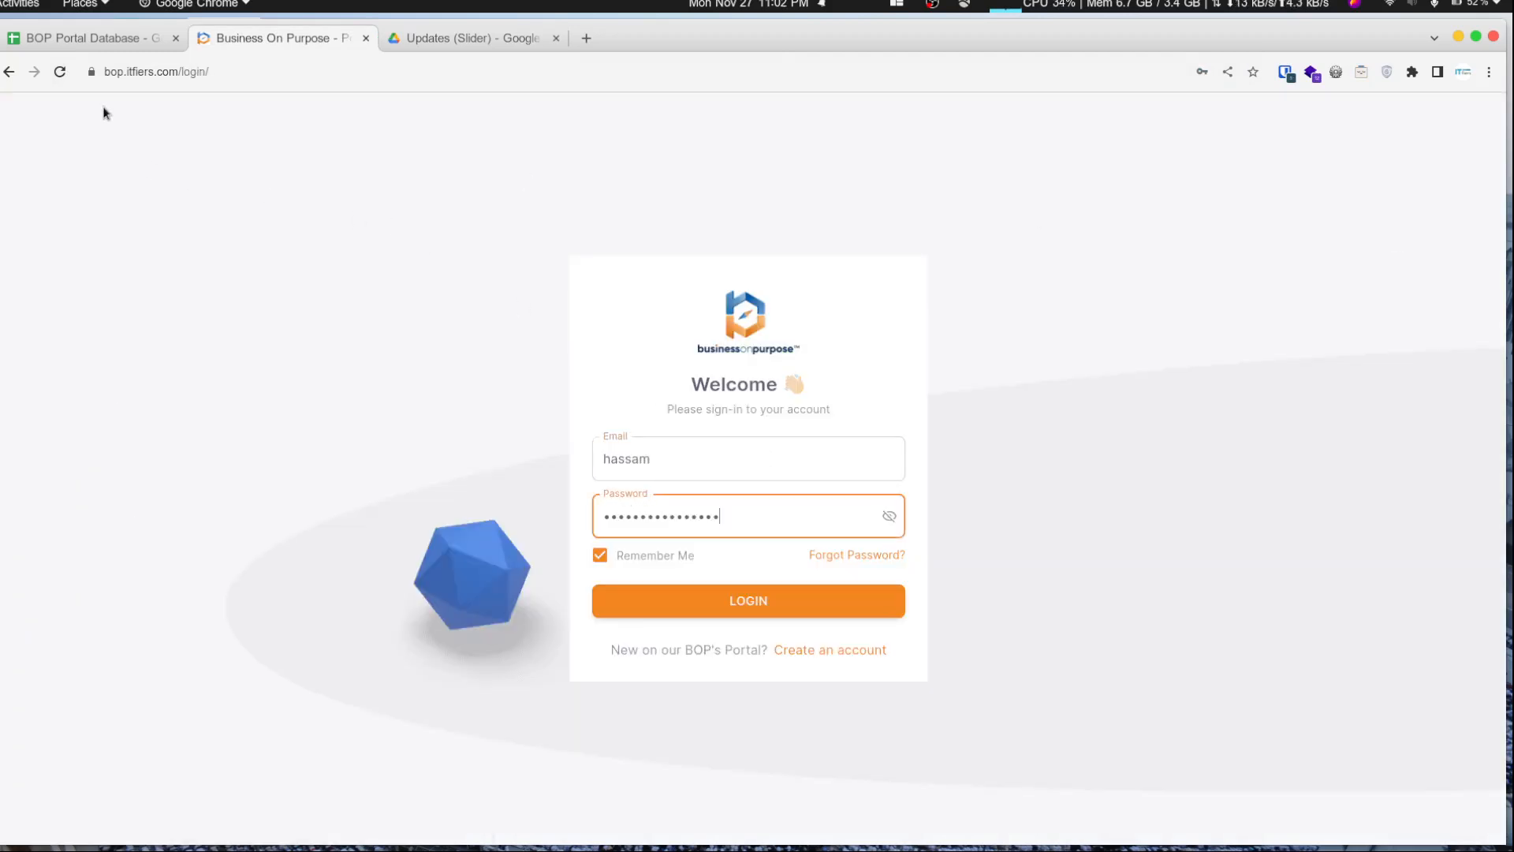
click(61, 71)
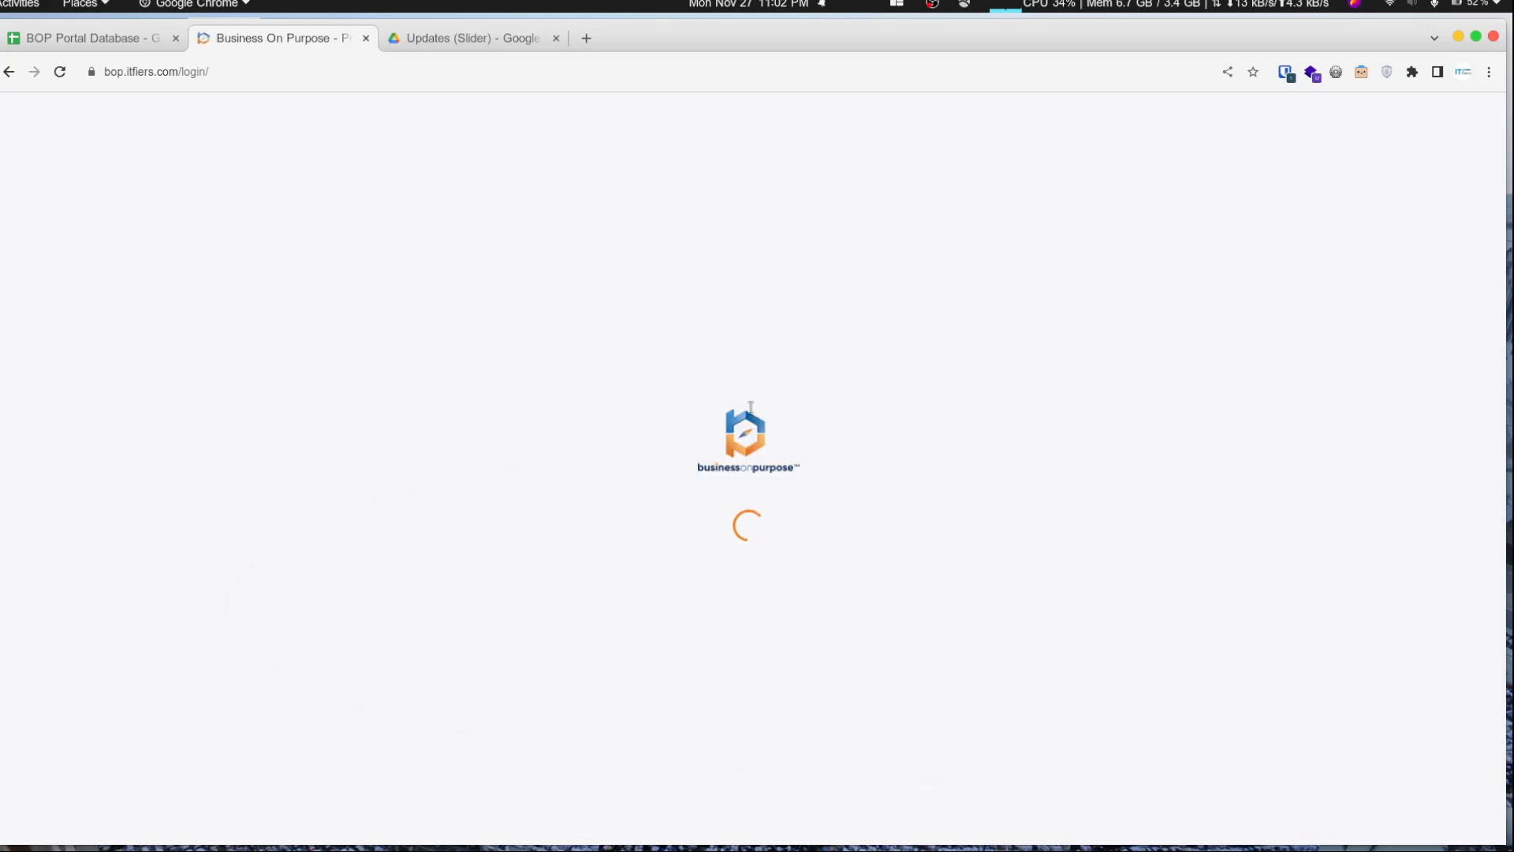
- Sign in with the test user's e-mail and account password, dismissing the password-save prompts
double_click(730, 469)
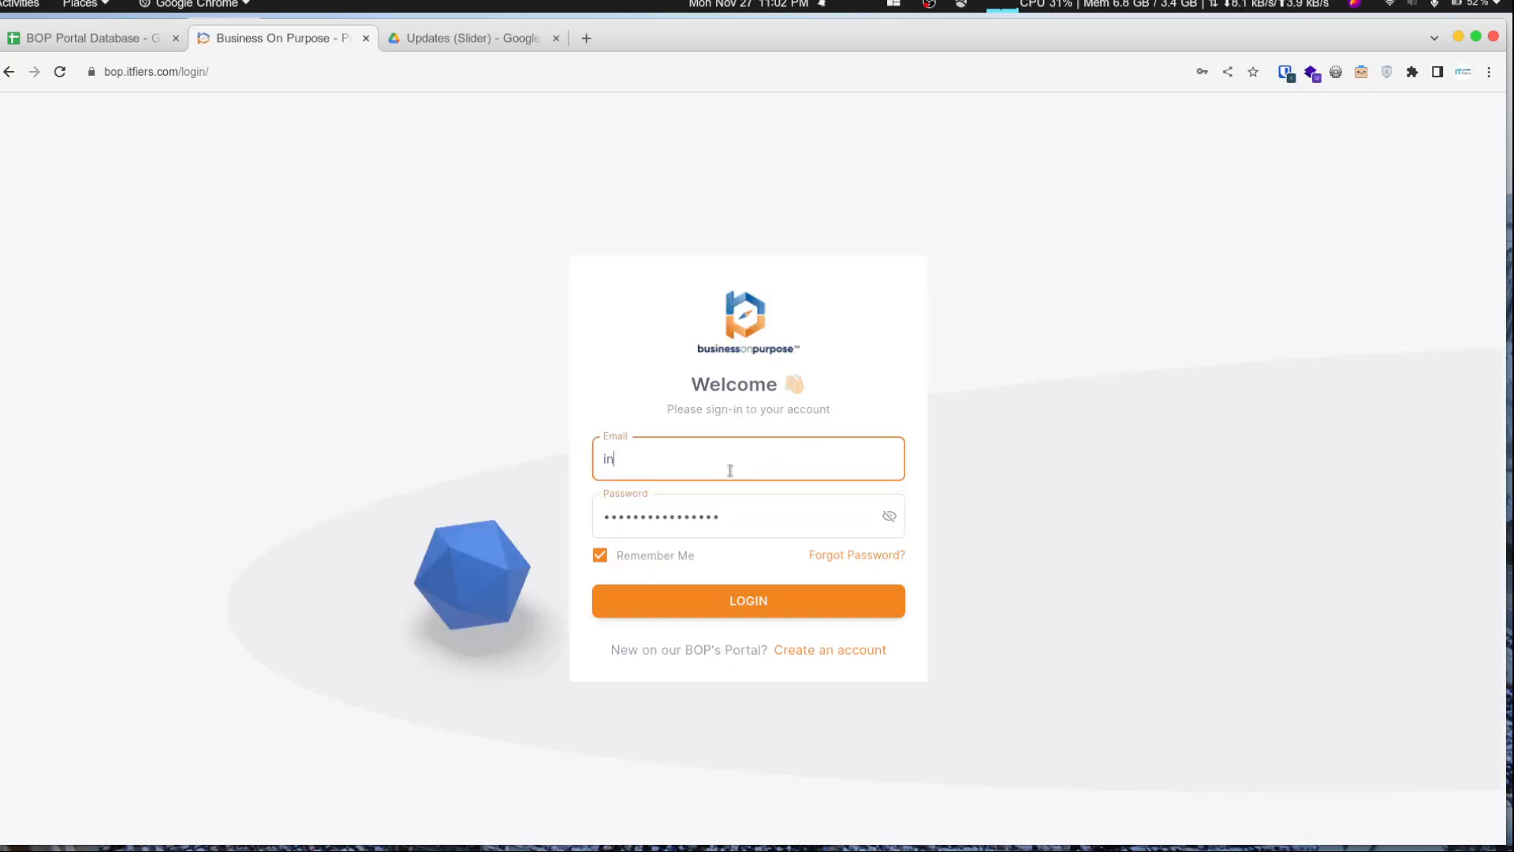
key(Tab)
text(*******)
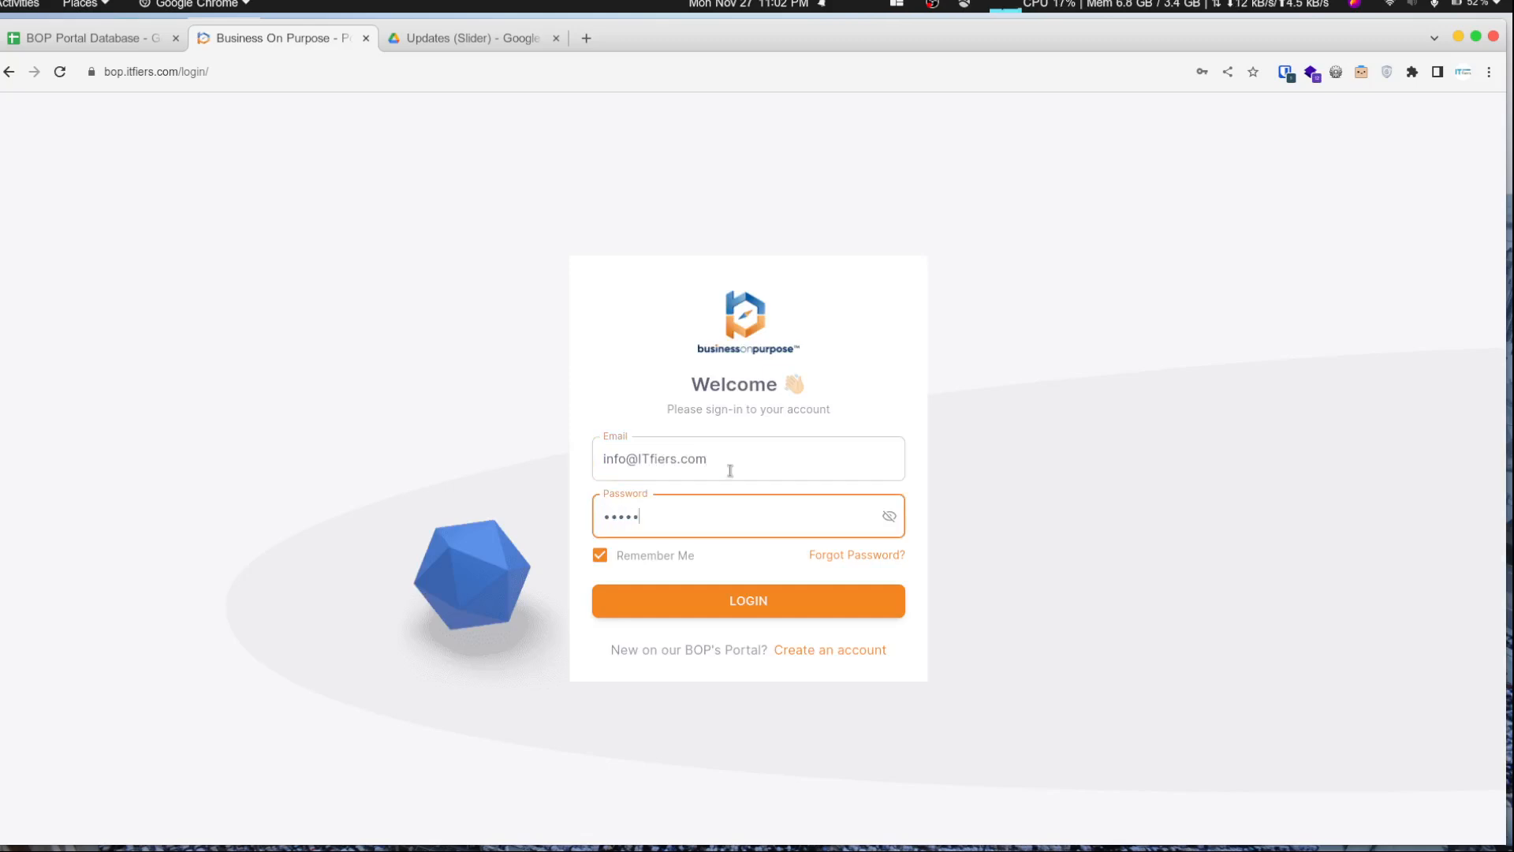
click(680, 597)
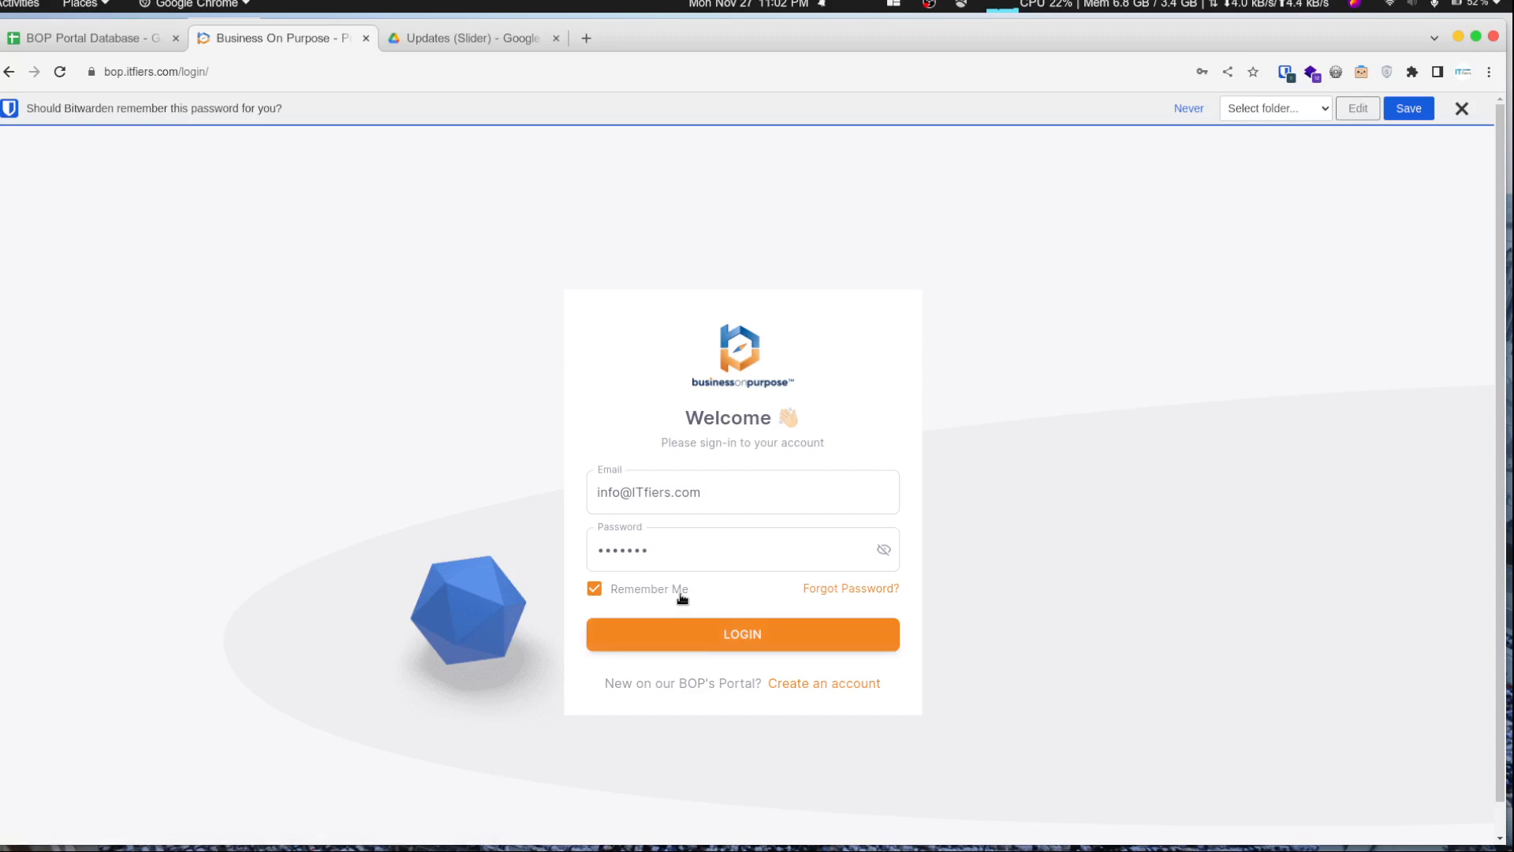
click(1461, 108)
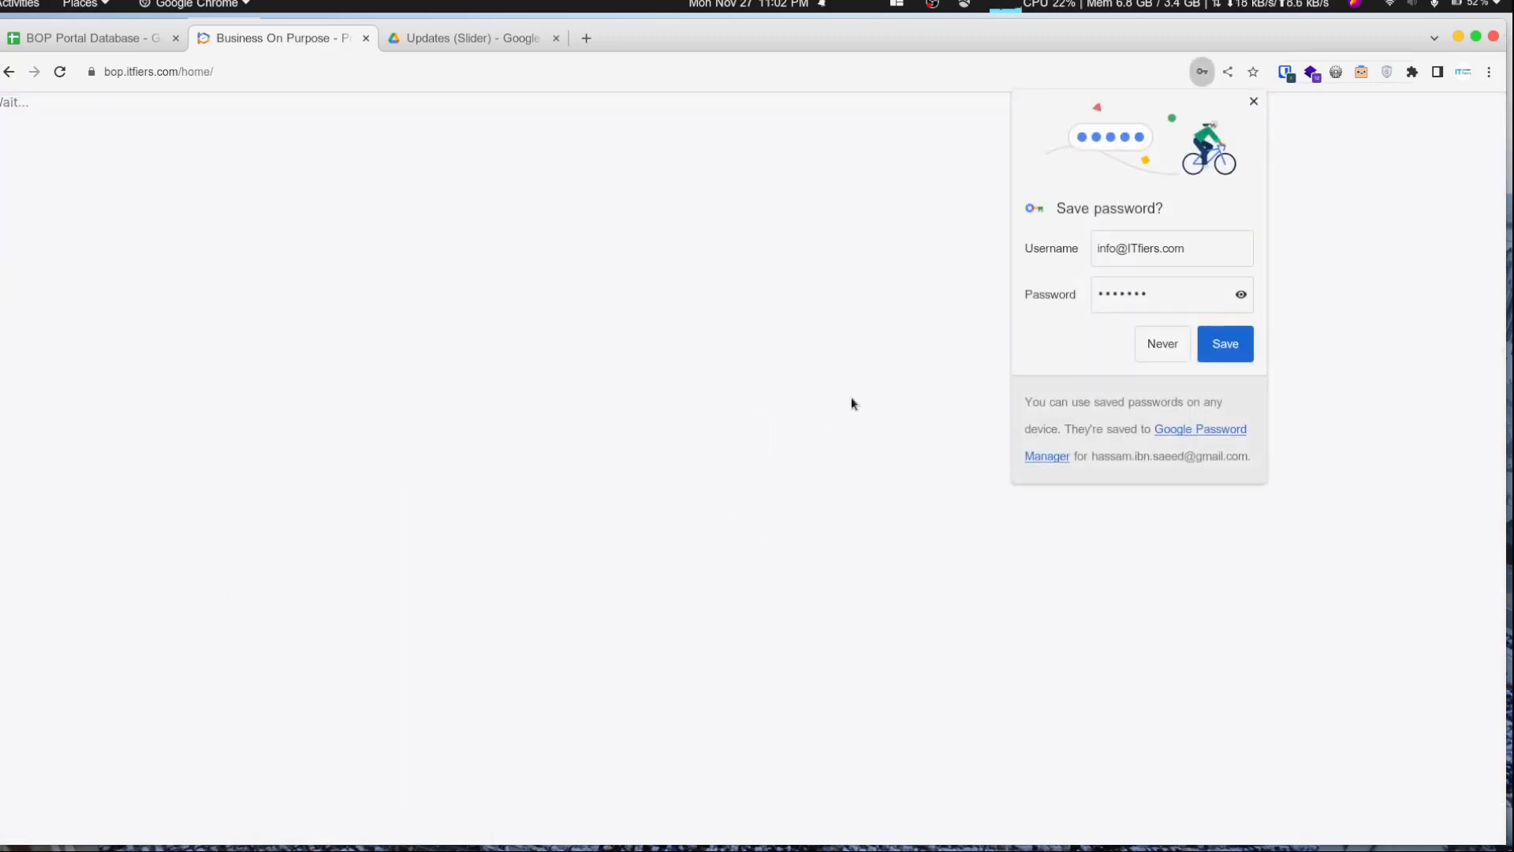
click(1252, 102)
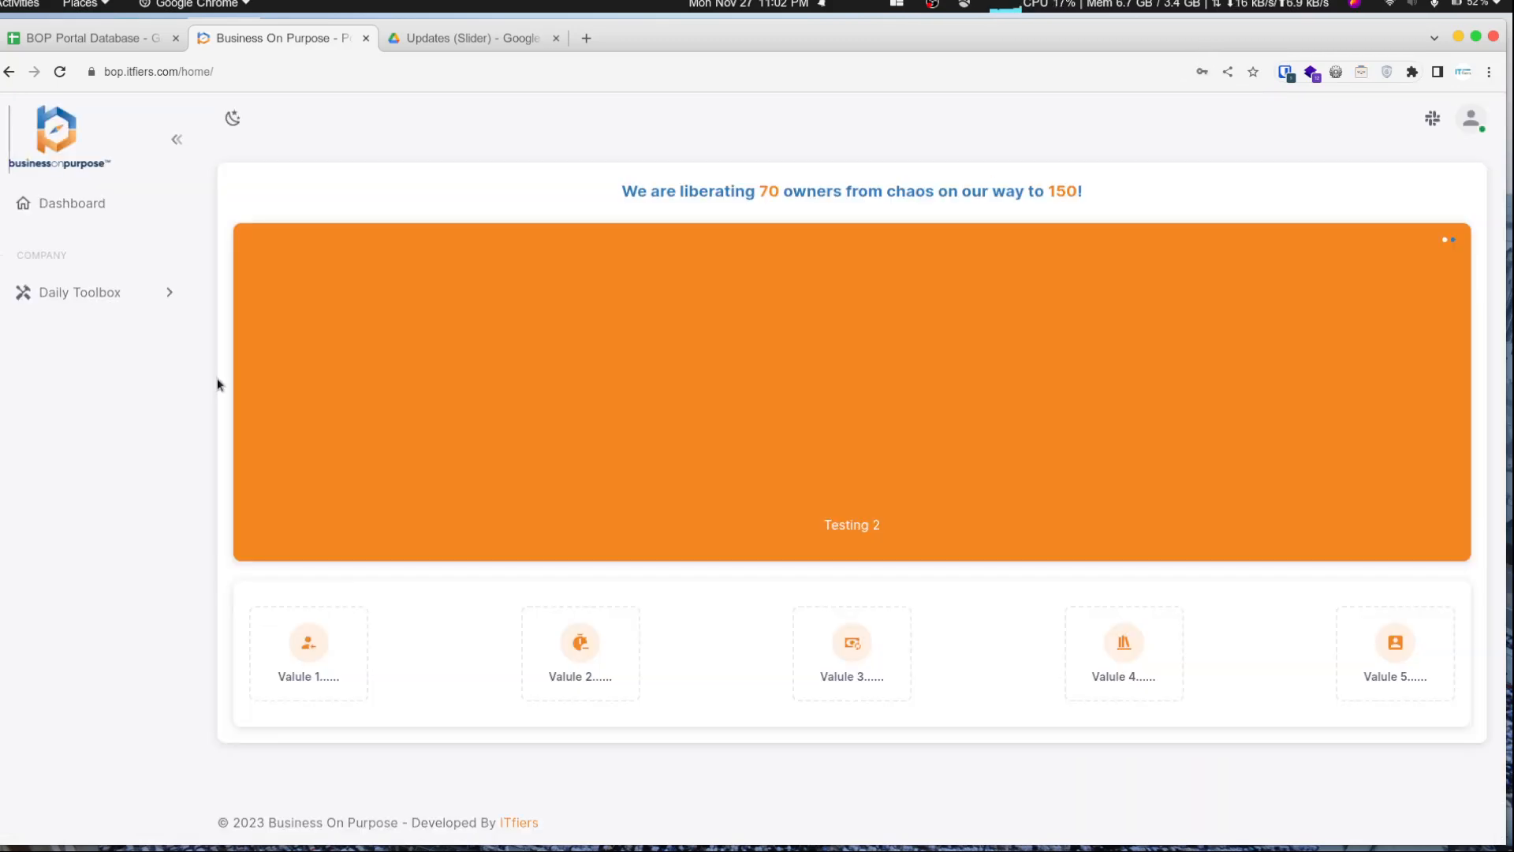
- Expand the Daily Toolbox section in the portal sidebar and open the Open Slack document
click(75, 293)
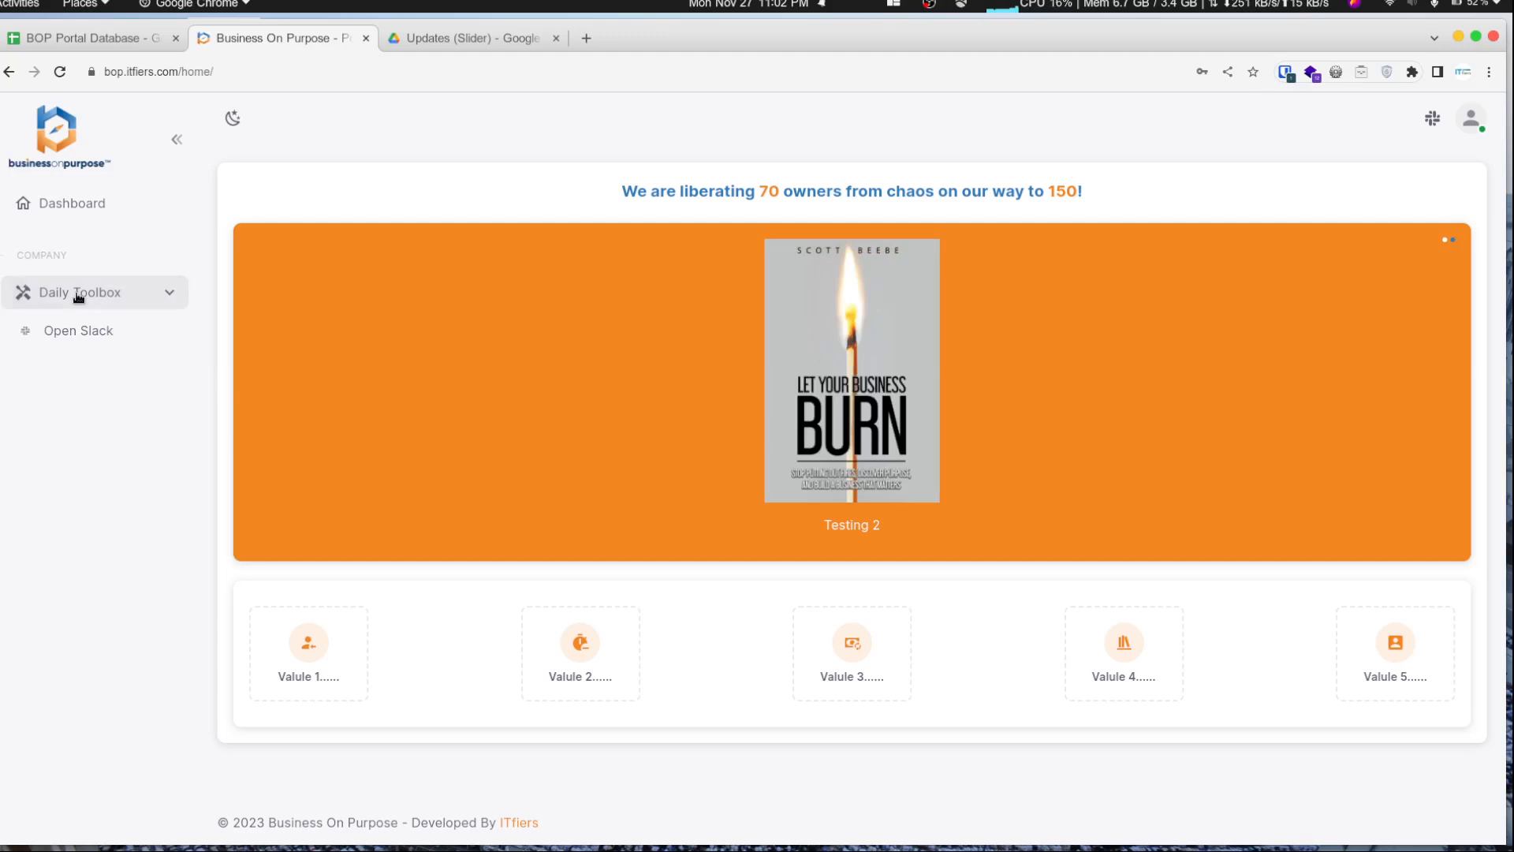
click(79, 334)
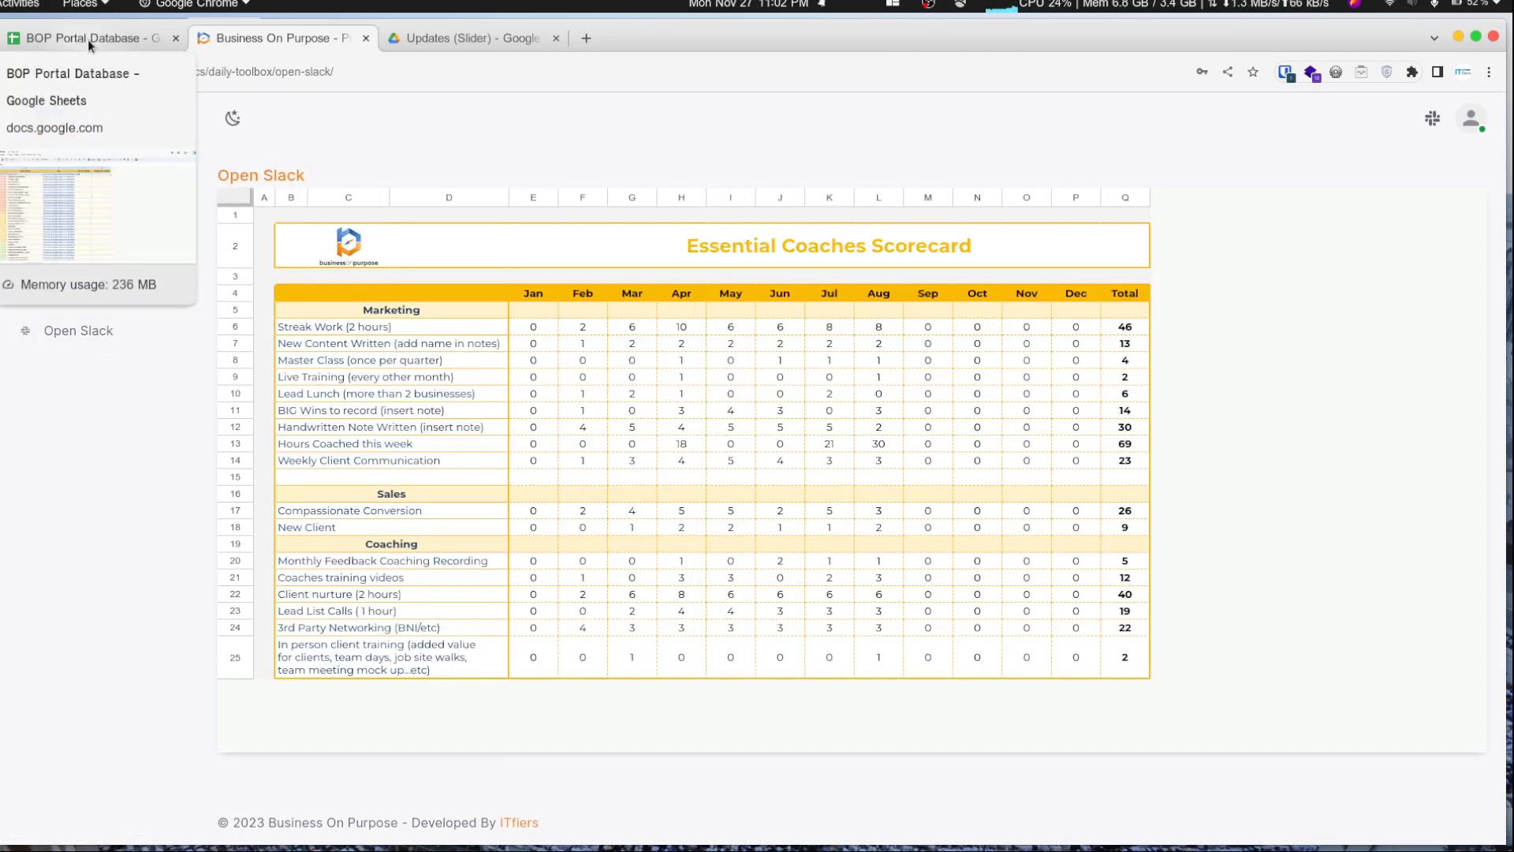
- Switch to the spreadsheet and set the Access_Group of row 2 on DOCS_MANAGER to Custom
click(87, 39)
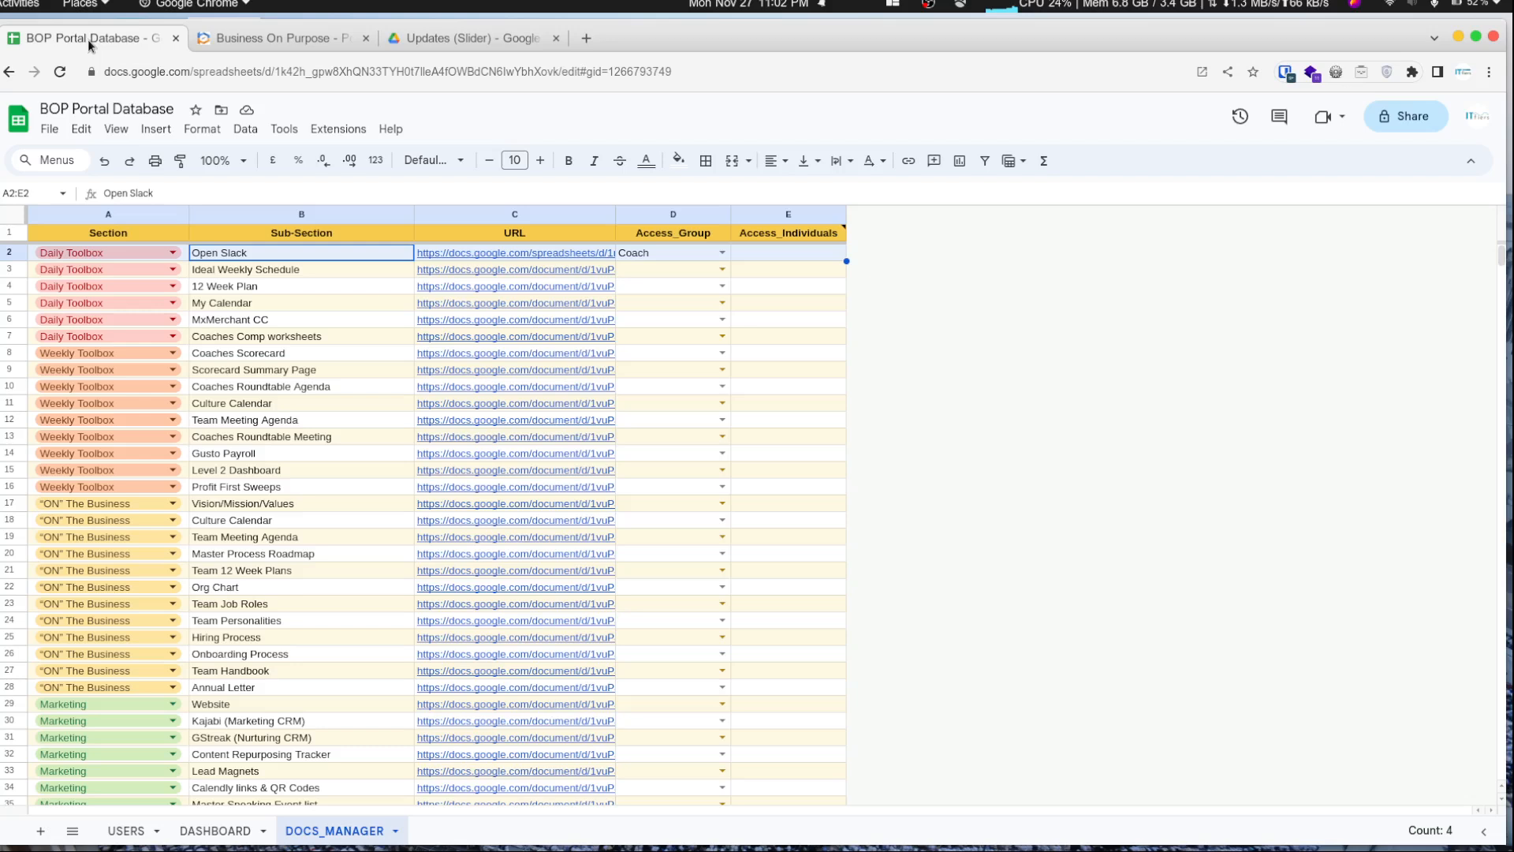
click(766, 256)
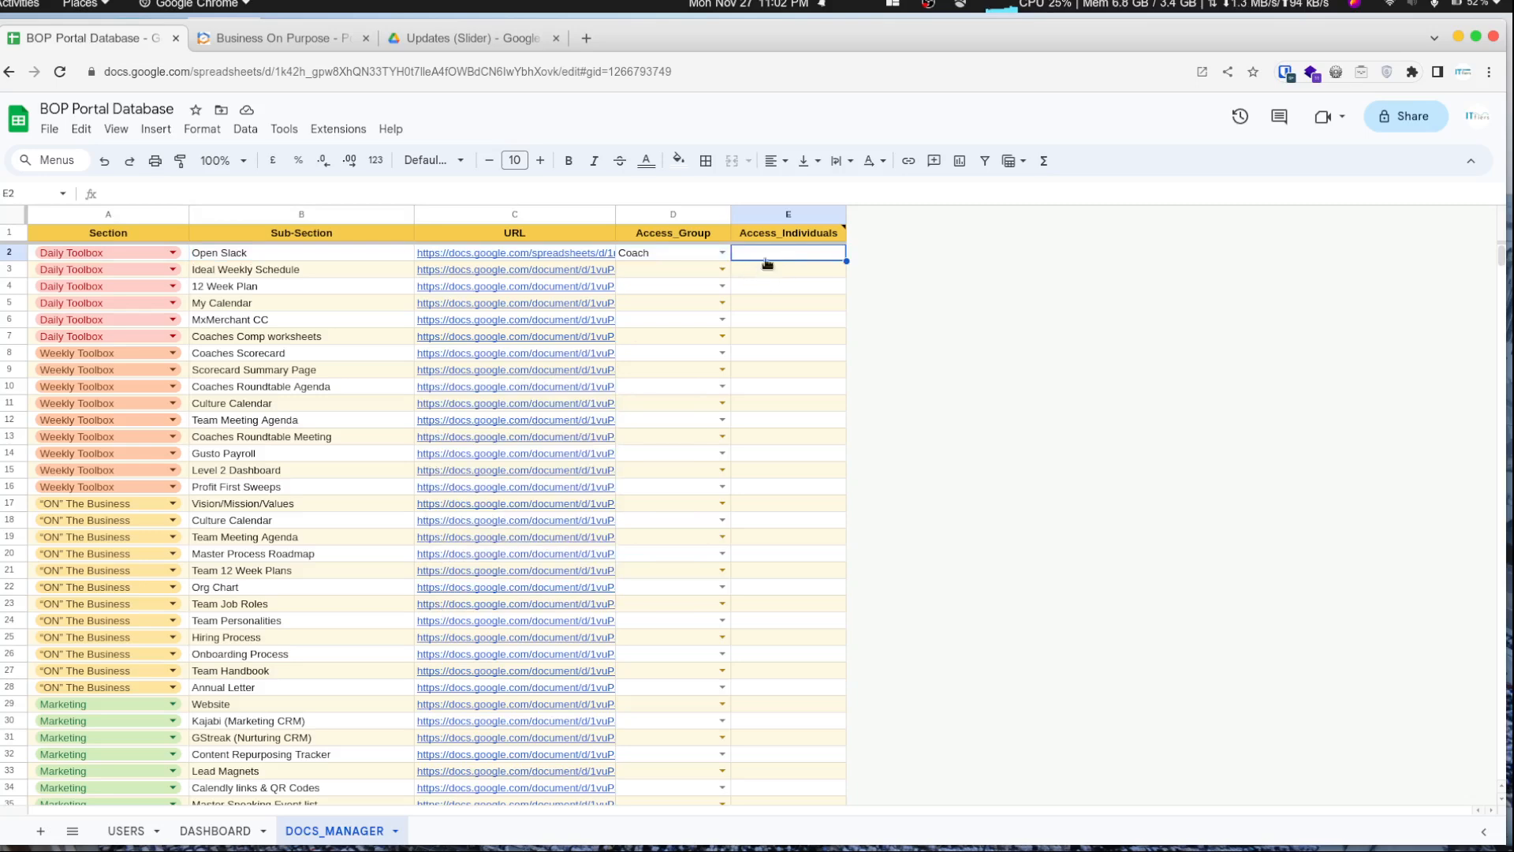
click(721, 252)
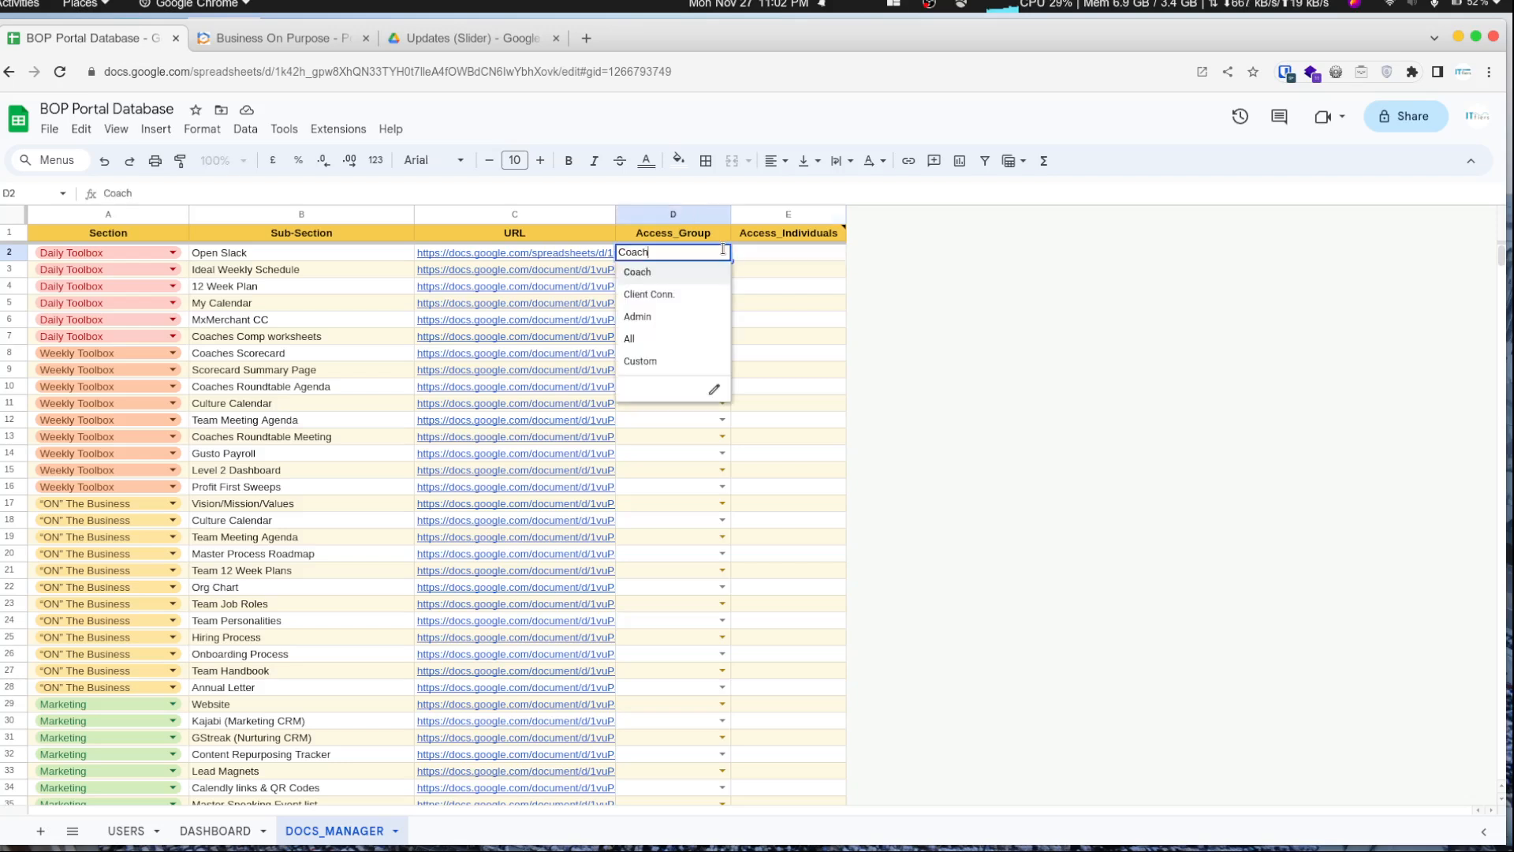
click(648, 359)
- Open row 2's Access_Individuals cell for editing and read the column header's note on entering user e-mails
click(761, 258)
double_click(766, 254)
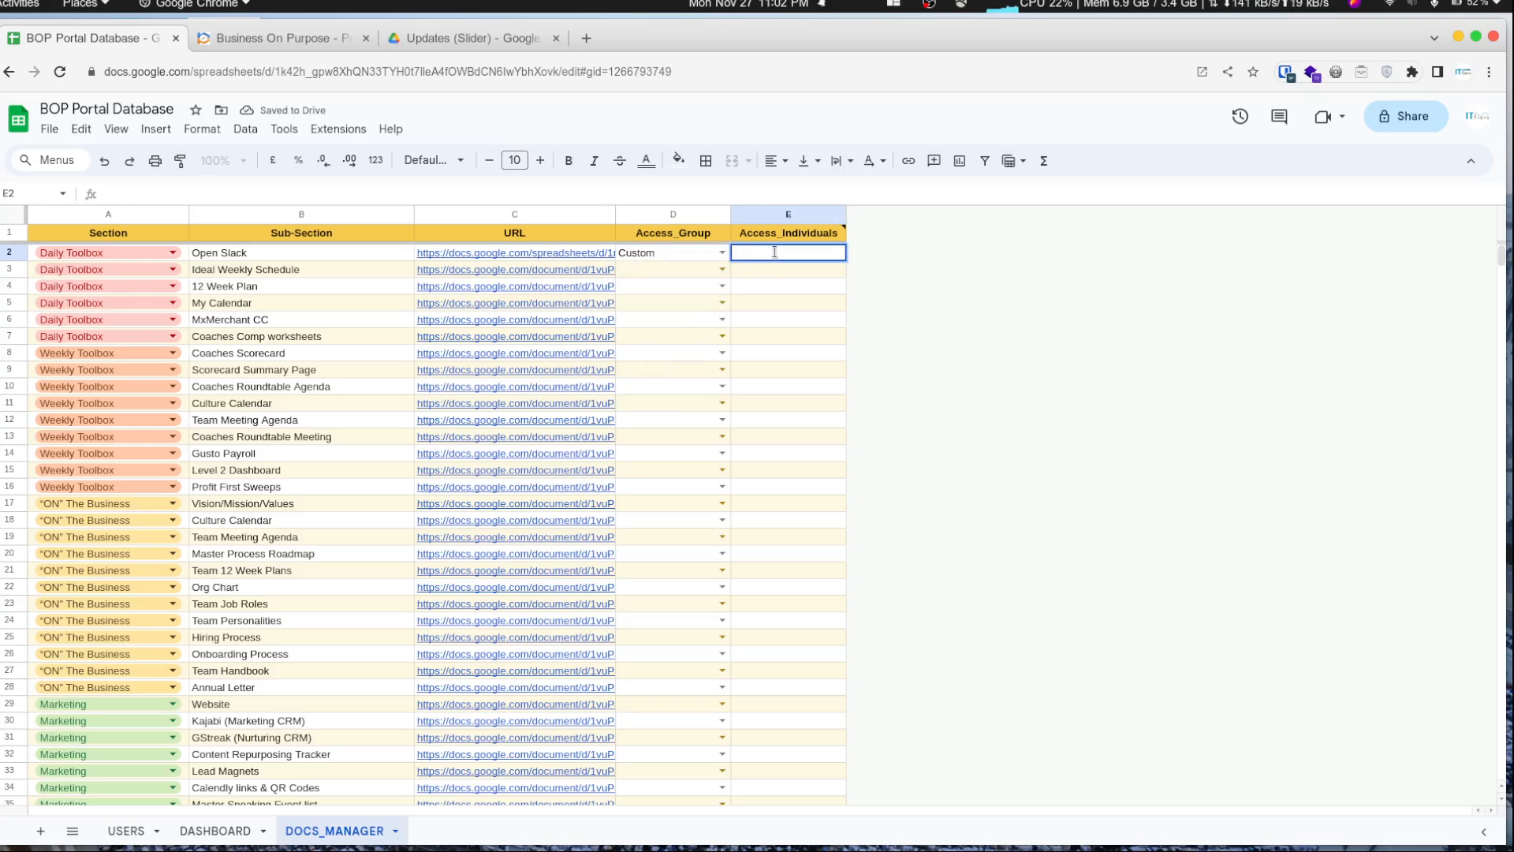
mouse_move(790, 238)
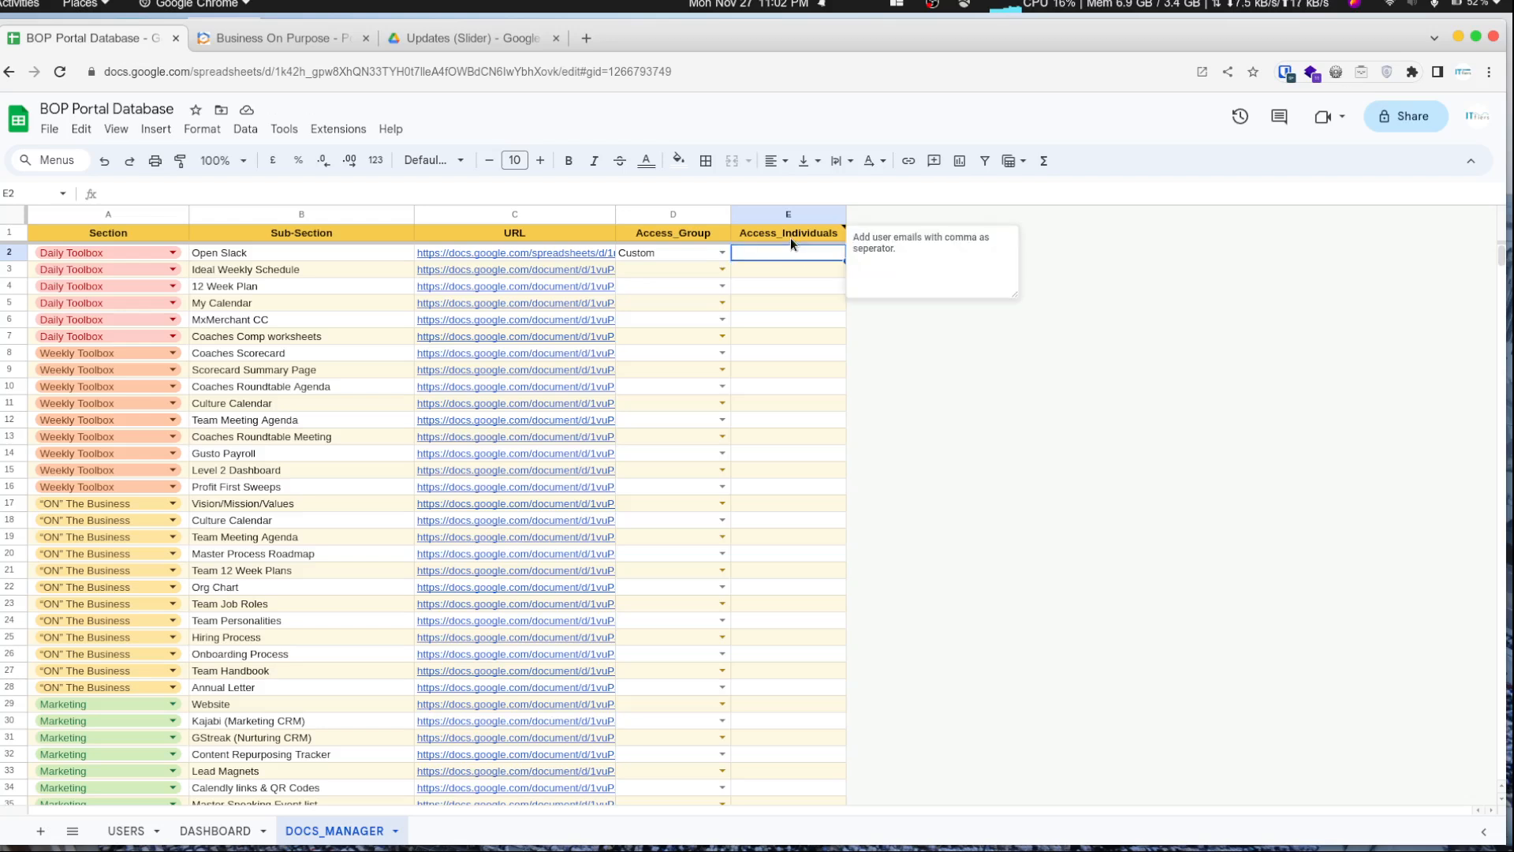